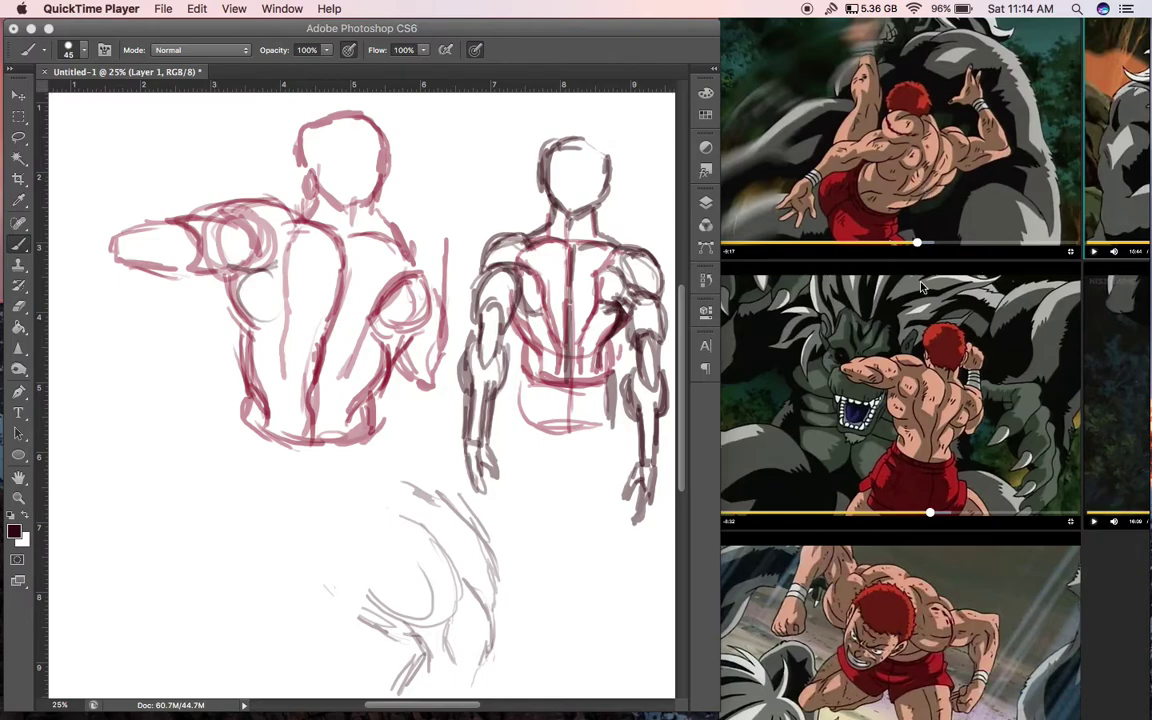
Hide Layer 1 with the old sketches, add a new empty layer for a fresh drawing, and undo the stray mark
left_click(705, 201)
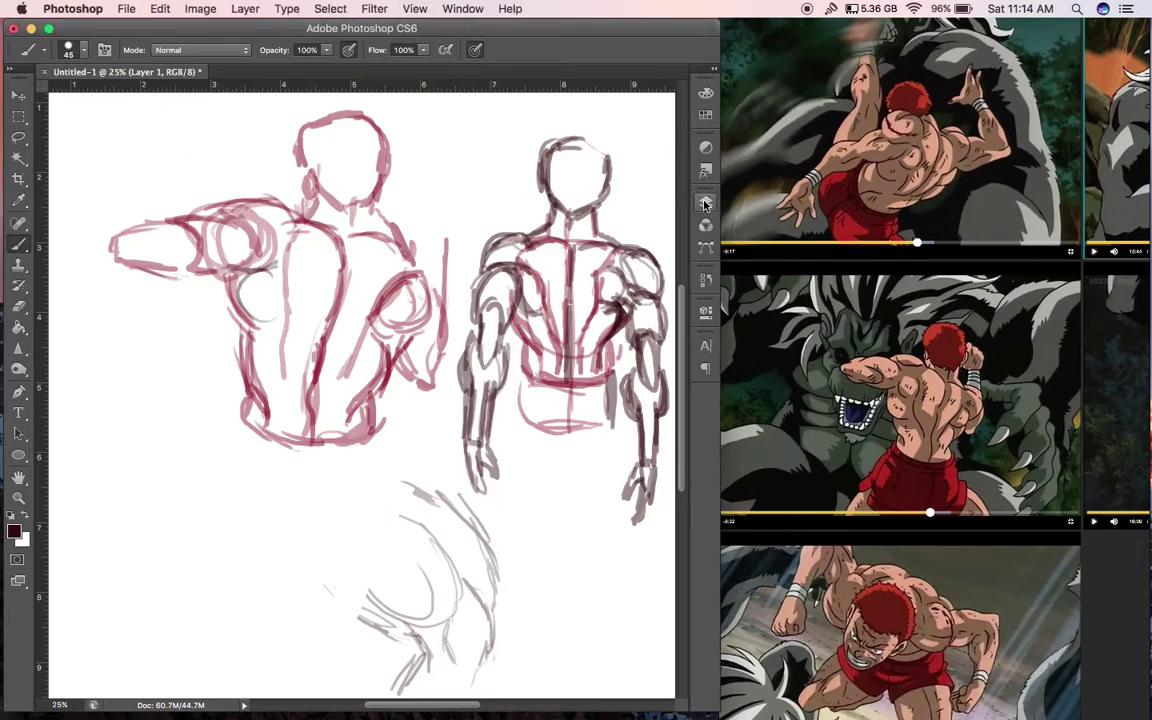
left_click(705, 203)
left_click(528, 279)
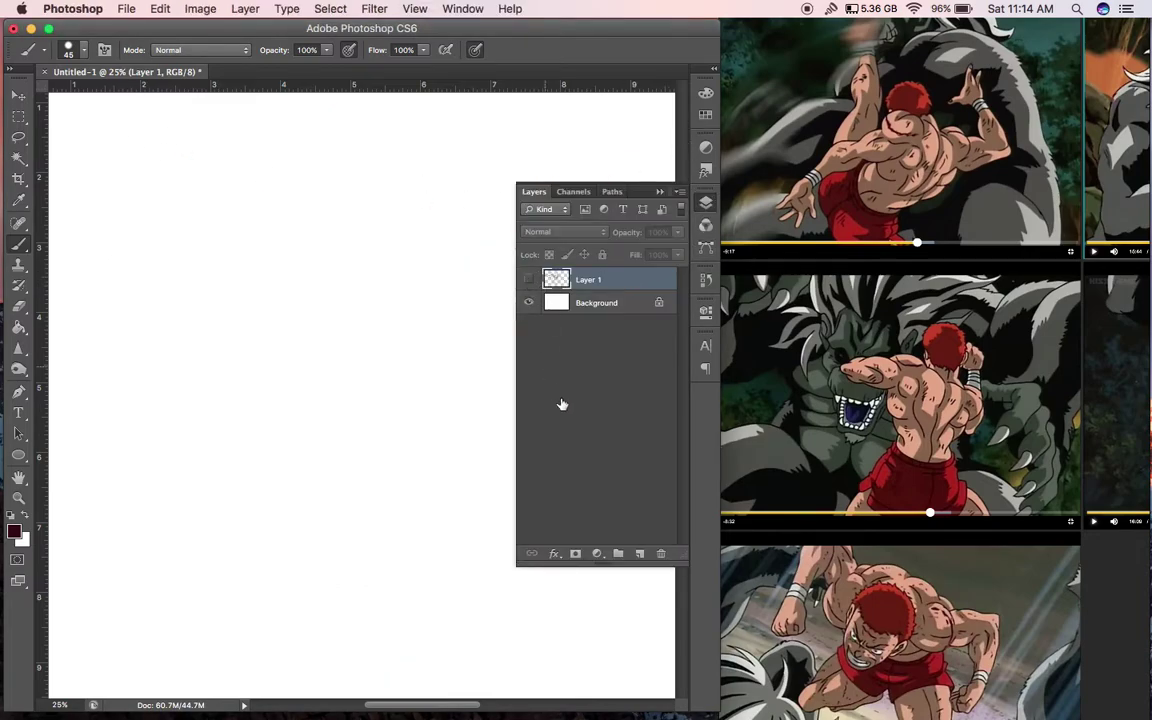
left_click(648, 552)
left_click(705, 203)
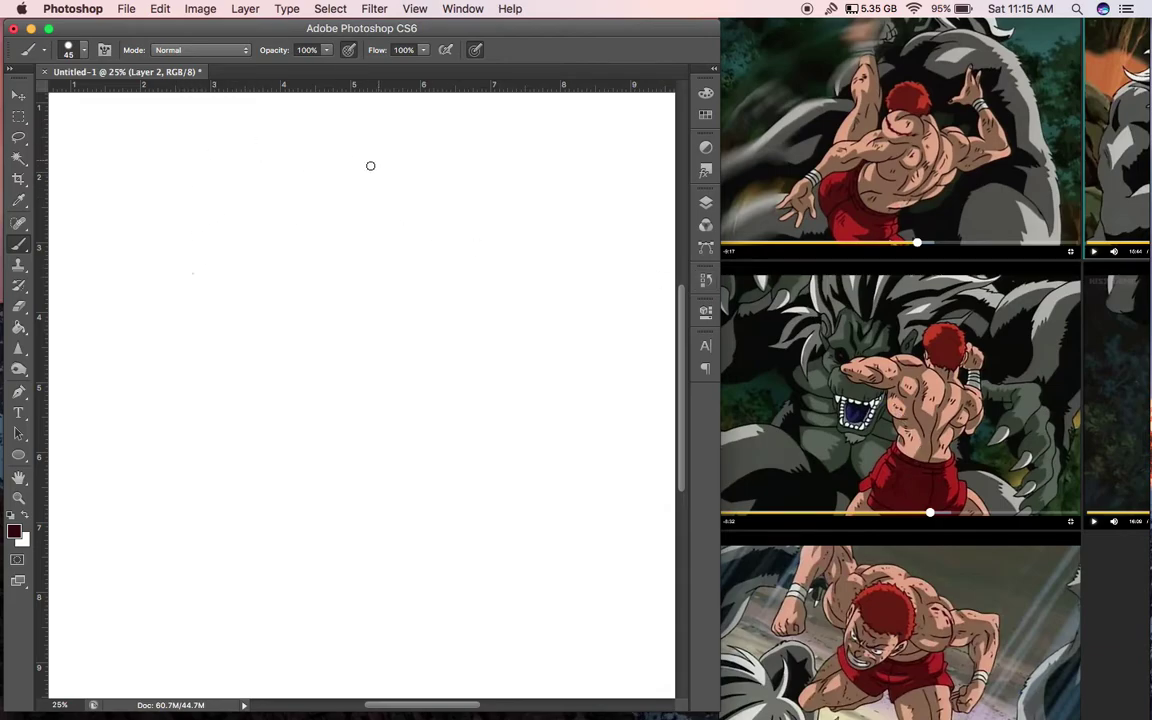
key("super+z")
Sketch a tapered ribcage block in the canvas's upper-left area, with a vertical centre line running below it
mouse_move(194, 328)
left_mouse_down()
mouse_move(171, 230)
mouse_move(210, 199)
mouse_move(309, 210)
mouse_move(301, 326)
left_mouse_up()
left_click_drag(321, 228, 296, 345)
left_click_drag(205, 343, 283, 342)
left_click_drag(203, 334, 172, 211)
left_click_drag(250, 205, 252, 335)
left_click_drag(250, 272, 252, 420)
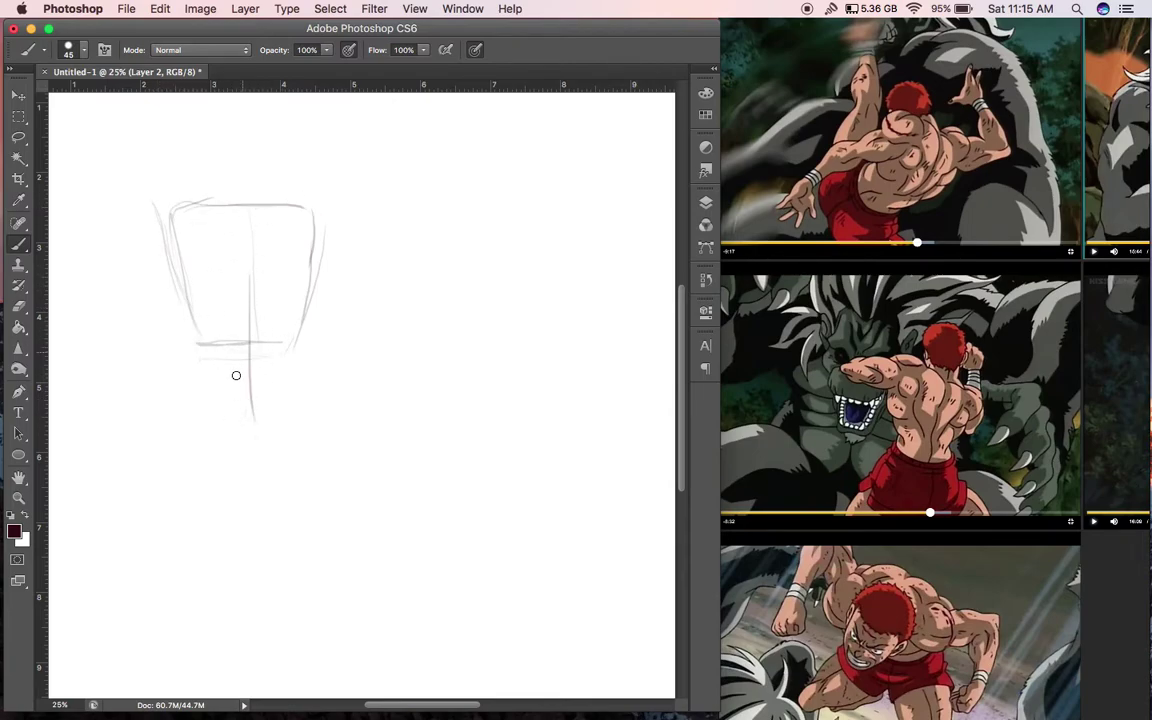
Sketch a pelvis box below the ribcage and an oval head above it, firming up the torso's side lines
mouse_move(202, 388)
left_mouse_down()
mouse_move(201, 440)
mouse_move(270, 385)
mouse_move(293, 437)
left_mouse_up()
mouse_move(198, 460)
left_mouse_down()
mouse_move(293, 440)
mouse_move(186, 437)
mouse_move(191, 397)
left_mouse_up()
mouse_move(185, 447)
left_mouse_down()
mouse_move(198, 383)
mouse_move(271, 370)
left_mouse_up()
mouse_move(299, 453)
left_mouse_down()
mouse_move(297, 381)
mouse_move(267, 392)
mouse_move(298, 446)
left_mouse_up()
left_click_drag(288, 340, 309, 208)
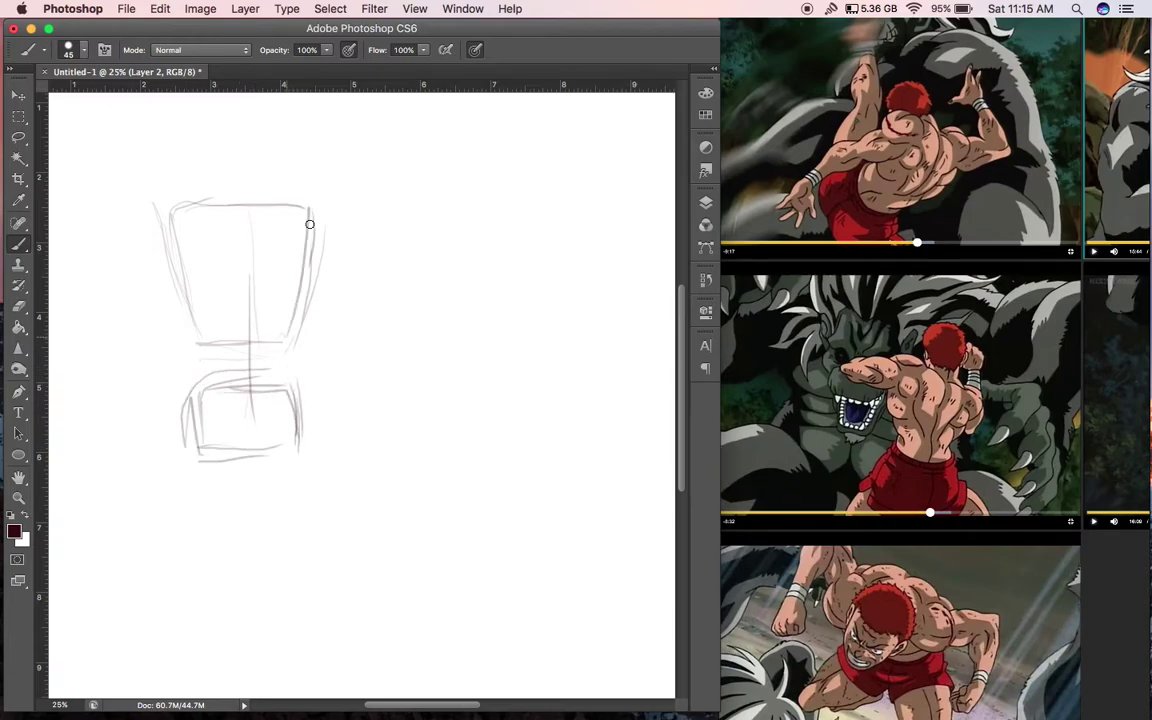
mouse_move(194, 345)
left_mouse_down()
mouse_move(176, 203)
mouse_move(288, 194)
mouse_move(235, 179)
mouse_move(238, 159)
mouse_move(211, 149)
mouse_move(248, 107)
mouse_move(274, 135)
mouse_move(279, 122)
mouse_move(261, 158)
mouse_move(226, 170)
mouse_move(222, 159)
mouse_move(262, 101)
mouse_move(271, 170)
left_mouse_up()
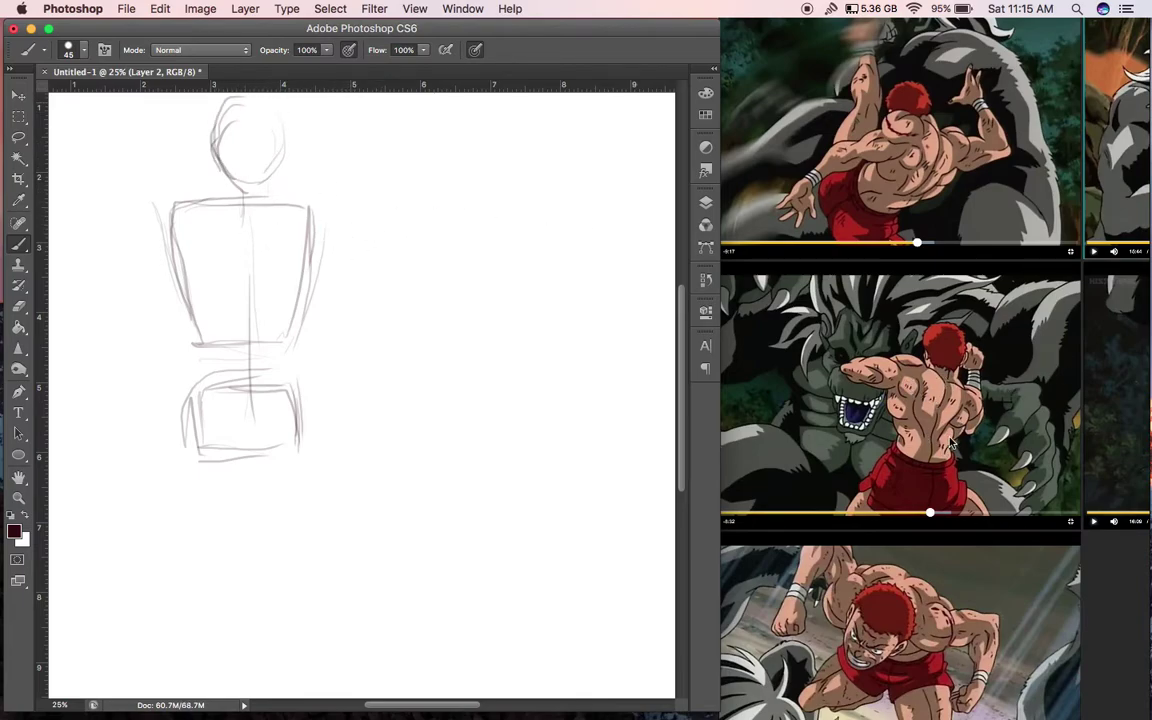
Sketch the trapezius on both sides of the spine, from the shoulder tops tapering toward the middle of the back
mouse_move(190, 212)
left_mouse_down()
mouse_move(220, 206)
mouse_move(202, 234)
mouse_move(194, 224)
mouse_move(222, 266)
mouse_move(235, 362)
mouse_move(265, 355)
mouse_move(262, 296)
mouse_move(260, 350)
left_mouse_up()
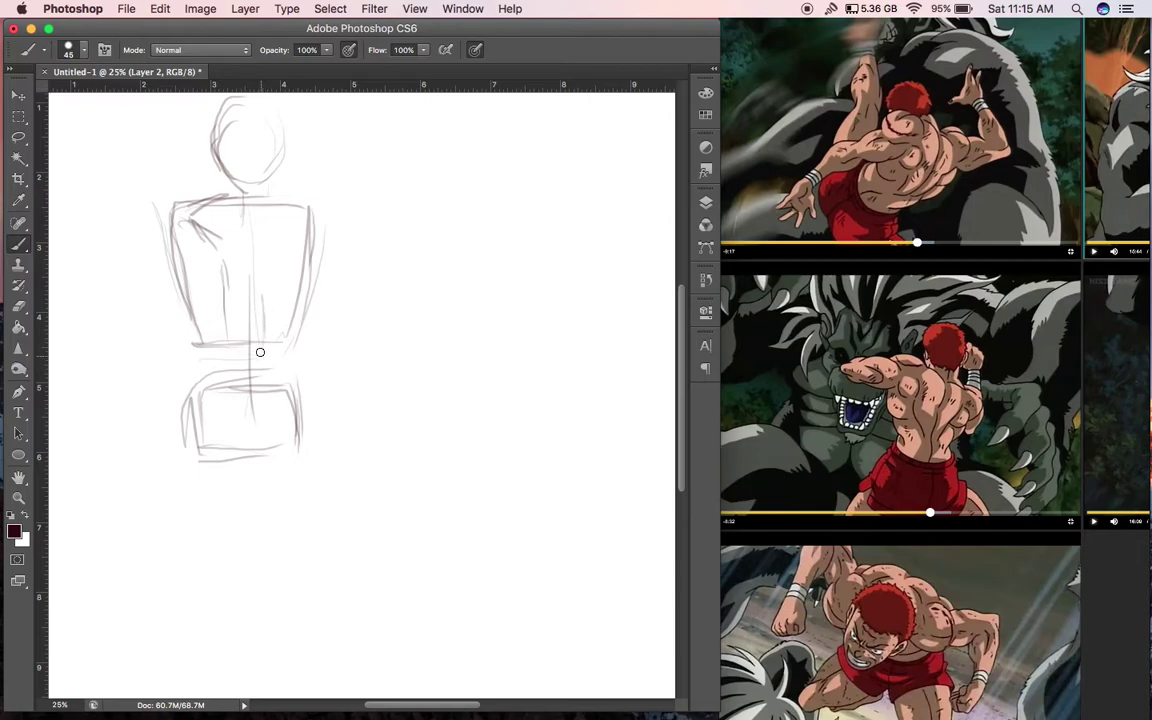
left_click_drag(204, 247, 240, 321)
mouse_move(267, 270)
left_mouse_down()
mouse_move(261, 316)
mouse_move(273, 247)
left_mouse_up()
mouse_move(263, 320)
left_mouse_down()
mouse_move(260, 348)
mouse_move(279, 228)
mouse_move(301, 198)
left_mouse_up()
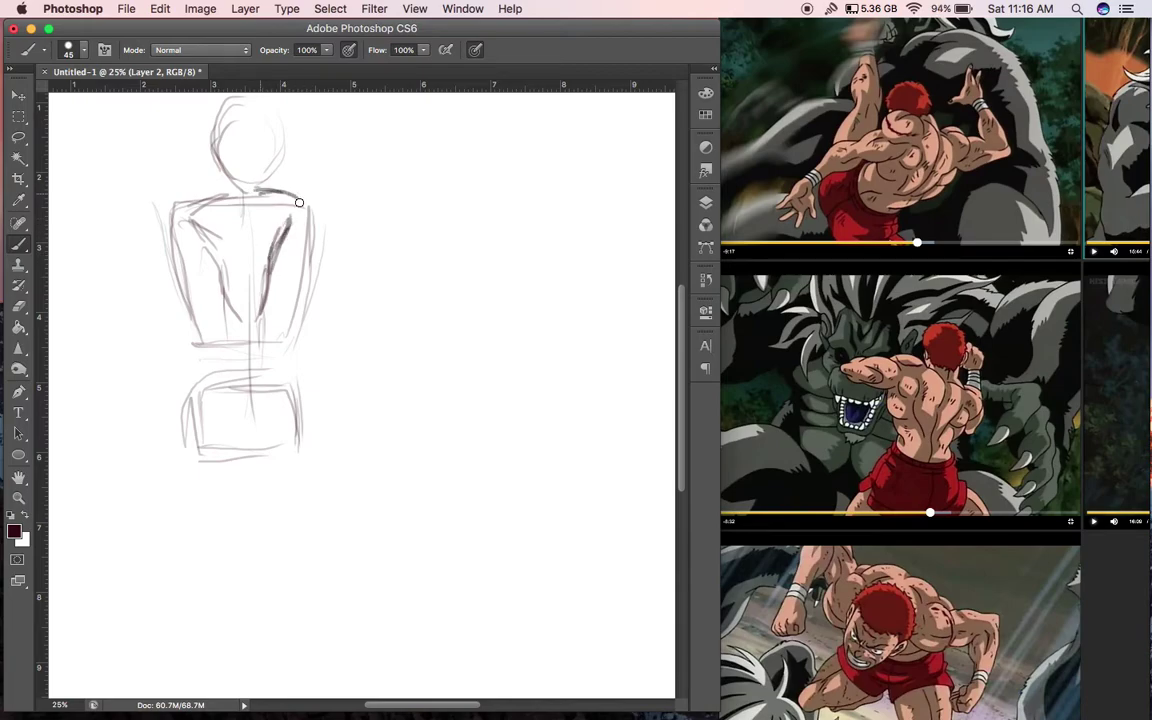
mouse_move(228, 195)
left_mouse_down()
mouse_move(173, 213)
mouse_move(236, 231)
left_mouse_up()
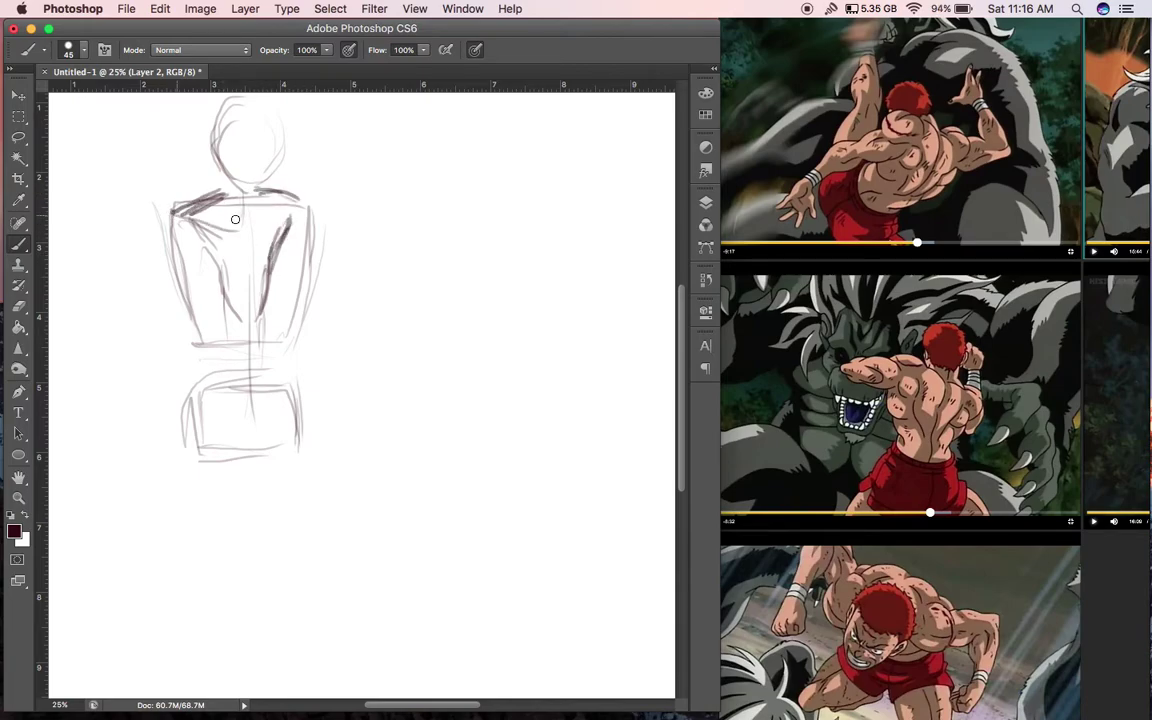
Draw the sides of the neck sloping into the shoulders and reinforce the trapezius's upper edges
mouse_move(268, 184)
left_mouse_down()
mouse_move(320, 207)
mouse_move(253, 232)
left_mouse_up()
mouse_move(221, 193)
left_mouse_down()
mouse_move(235, 149)
mouse_move(242, 215)
mouse_move(251, 146)
mouse_move(267, 192)
left_mouse_up()
left_click_drag(211, 228, 230, 306)
mouse_move(238, 189)
left_mouse_down()
mouse_move(191, 205)
mouse_move(243, 217)
left_mouse_up()
mouse_move(238, 160)
left_mouse_down()
mouse_move(235, 216)
mouse_move(195, 218)
mouse_move(236, 275)
left_mouse_up()
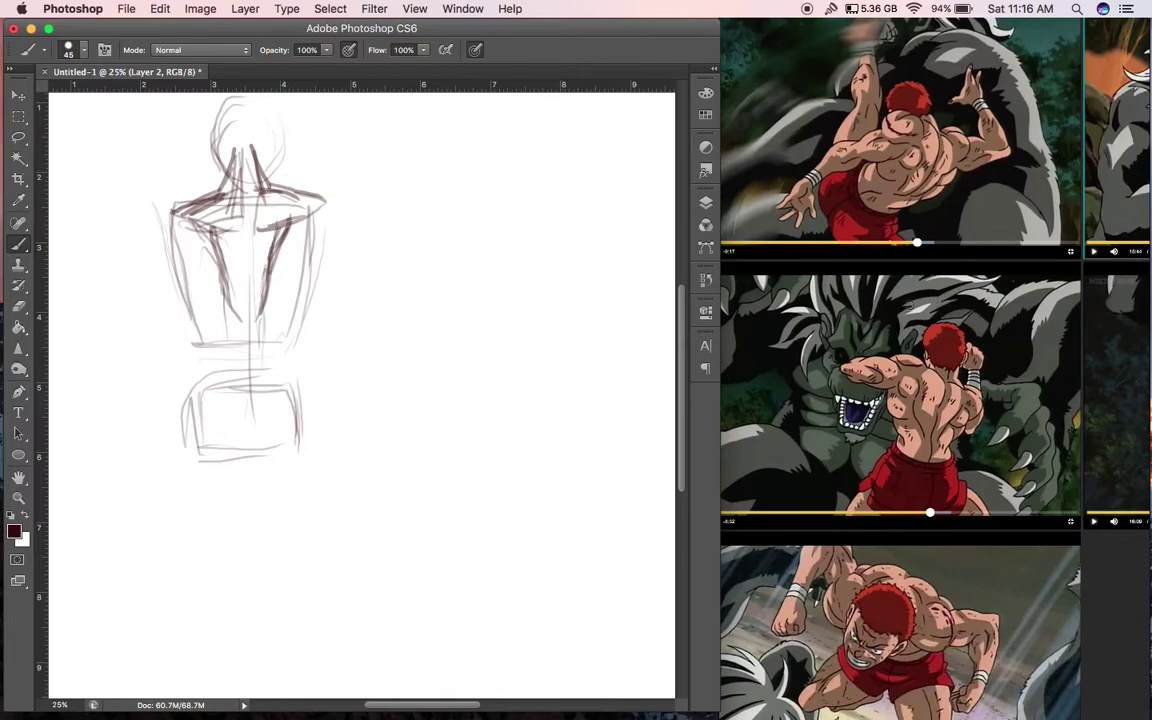
Darken the V-shaped lower edges of the trapezius and the spine line down to the pelvis
left_click_drag(178, 202, 244, 311)
mouse_move(302, 217)
left_mouse_down()
mouse_move(281, 243)
mouse_move(262, 319)
left_mouse_up()
left_click_drag(241, 220, 249, 389)
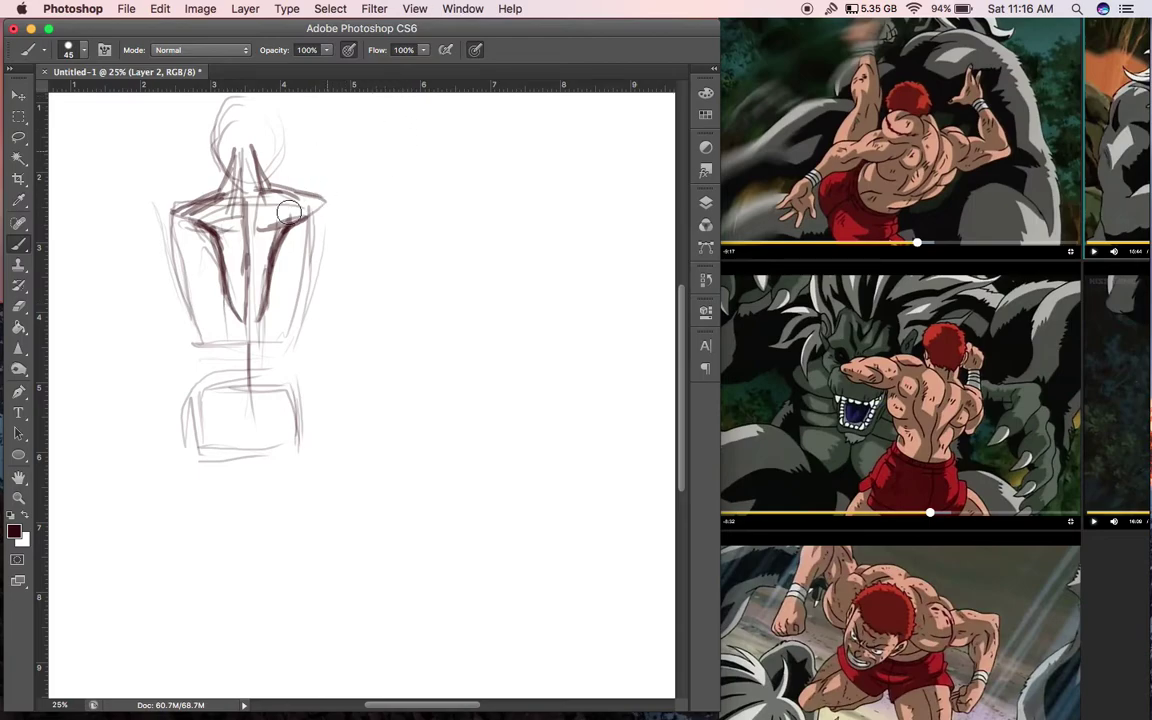
Erase the rough neck and upper shoulder lines, and redraw the head, short neck and shoulder slopes more cleanly
mouse_move(256, 229)
left_mouse_down()
mouse_move(289, 211)
mouse_move(305, 218)
mouse_move(206, 219)
mouse_move(200, 212)
mouse_move(234, 202)
mouse_move(215, 160)
mouse_move(235, 185)
mouse_move(200, 160)
mouse_move(255, 175)
mouse_move(268, 162)
left_mouse_up()
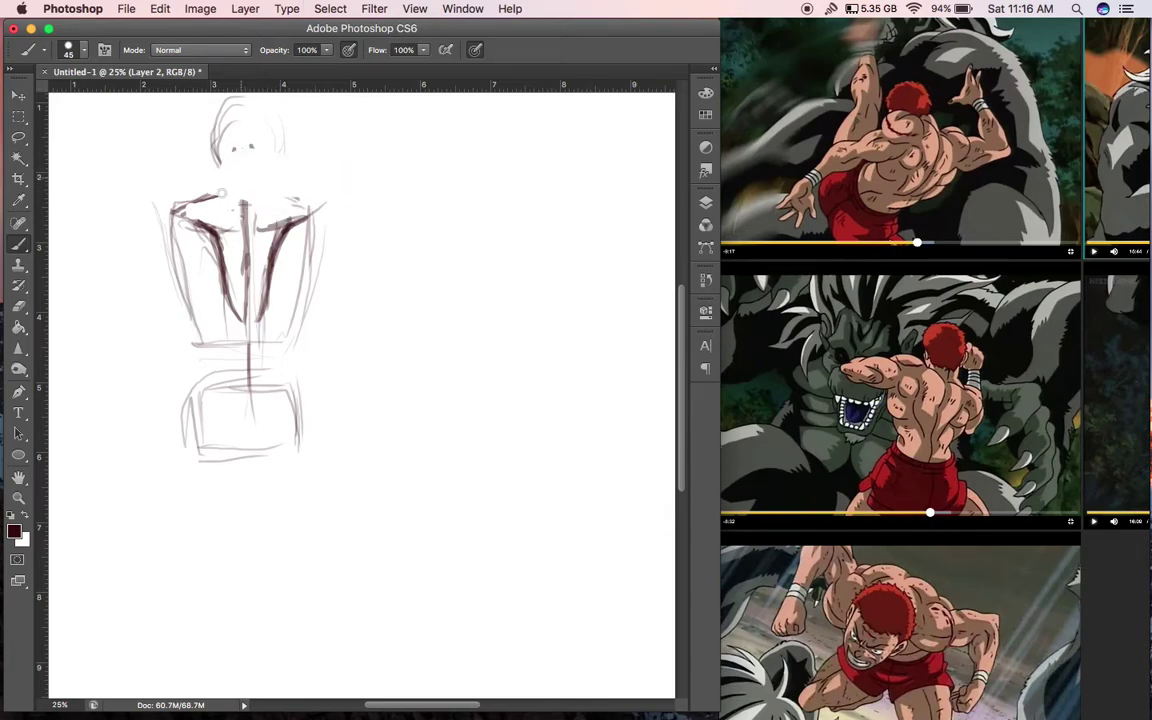
mouse_move(184, 207)
left_mouse_down()
mouse_move(262, 189)
mouse_move(318, 206)
mouse_move(257, 196)
mouse_move(177, 206)
mouse_move(284, 187)
mouse_move(227, 190)
mouse_move(252, 201)
mouse_move(220, 193)
mouse_move(269, 167)
mouse_move(210, 142)
left_mouse_up()
mouse_move(279, 142)
left_mouse_down()
mouse_move(277, 115)
mouse_move(285, 145)
mouse_move(271, 140)
left_mouse_up()
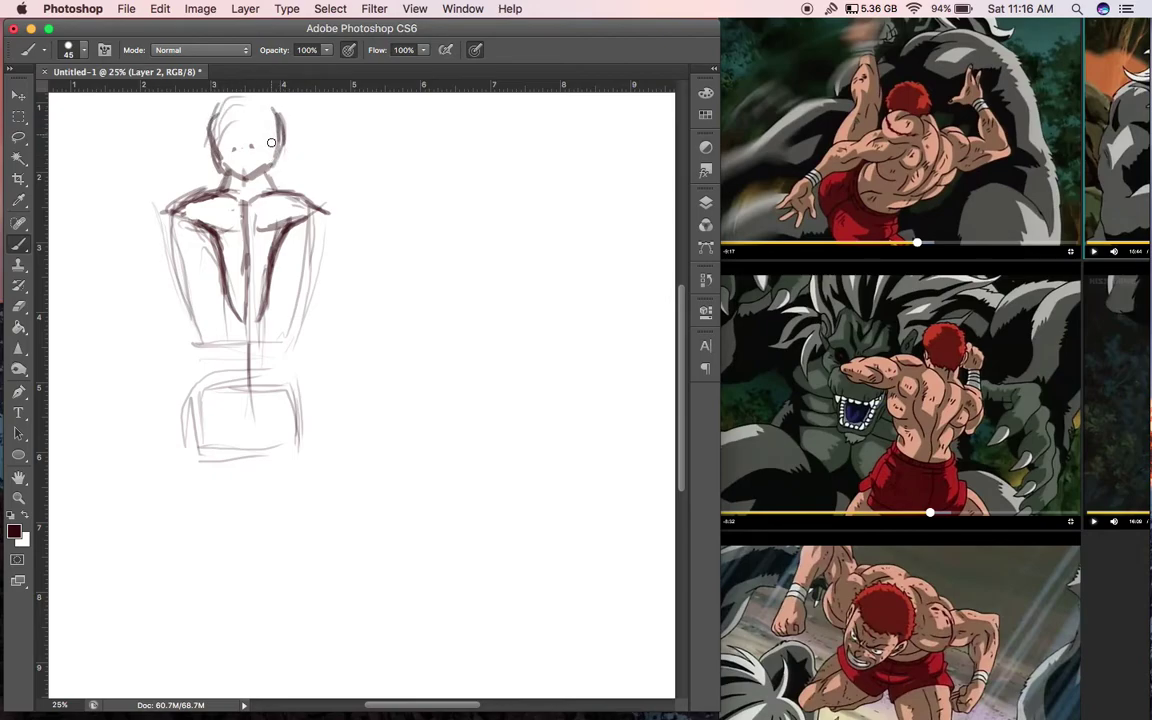
Add rounded muscle shapes over both shoulder blades, just outside the trapezius edges
left_click_drag(183, 209, 171, 214)
left_click_drag(201, 268, 183, 234)
mouse_move(303, 246)
left_mouse_down()
mouse_move(265, 225)
mouse_move(289, 218)
left_mouse_up()
left_click_drag(284, 264, 258, 212)
mouse_move(185, 240)
left_mouse_down()
mouse_move(221, 243)
mouse_move(212, 264)
mouse_move(185, 226)
left_mouse_up()
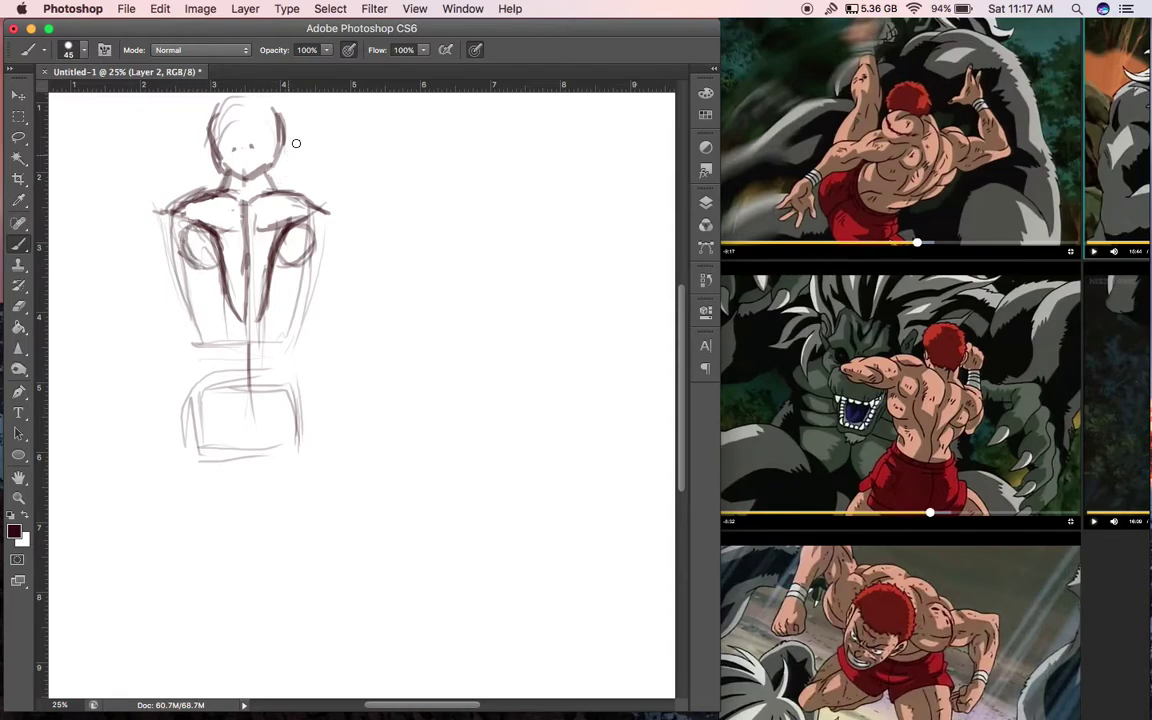
Draw the lat outlines down both sides of the back to the waist, and erase the upper part of the right one
left_click_drag(314, 240, 291, 312)
left_click_drag(307, 268, 290, 314)
left_click_drag(318, 258, 283, 360)
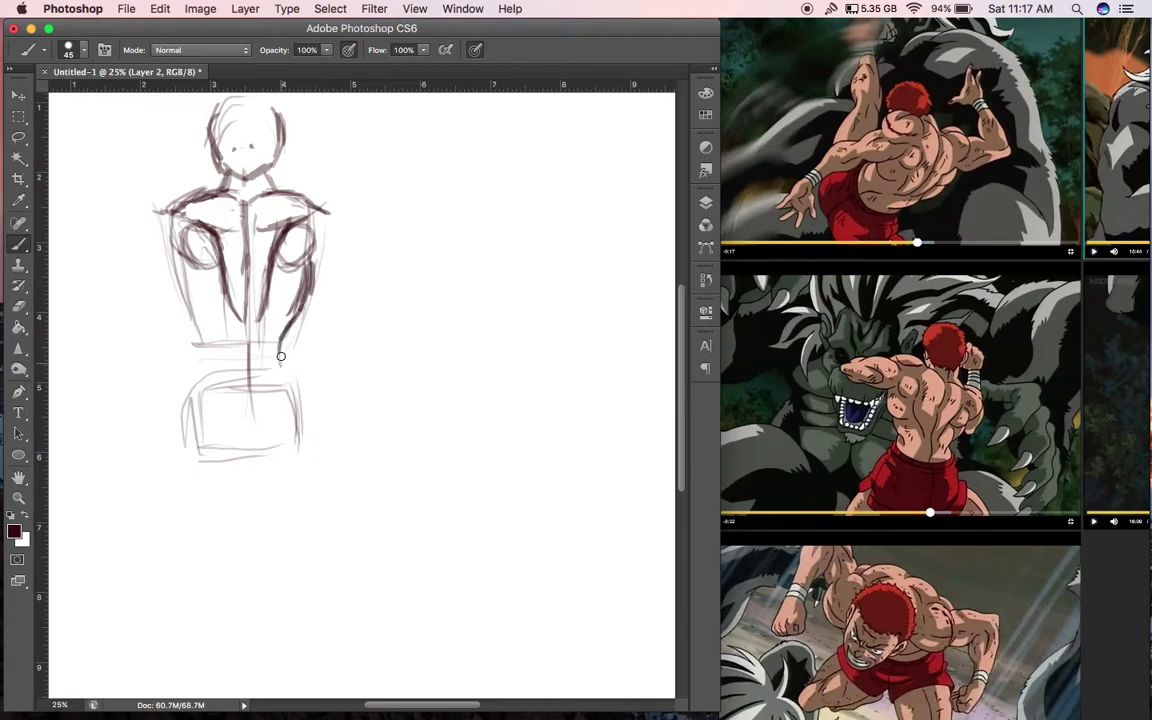
left_click_drag(174, 267, 213, 370)
mouse_move(158, 222)
left_mouse_down()
mouse_move(182, 295)
mouse_move(164, 272)
mouse_move(212, 350)
left_mouse_up()
left_click_drag(308, 252, 318, 289)
mouse_move(290, 222)
left_mouse_down()
mouse_move(258, 322)
mouse_move(319, 283)
left_mouse_up()
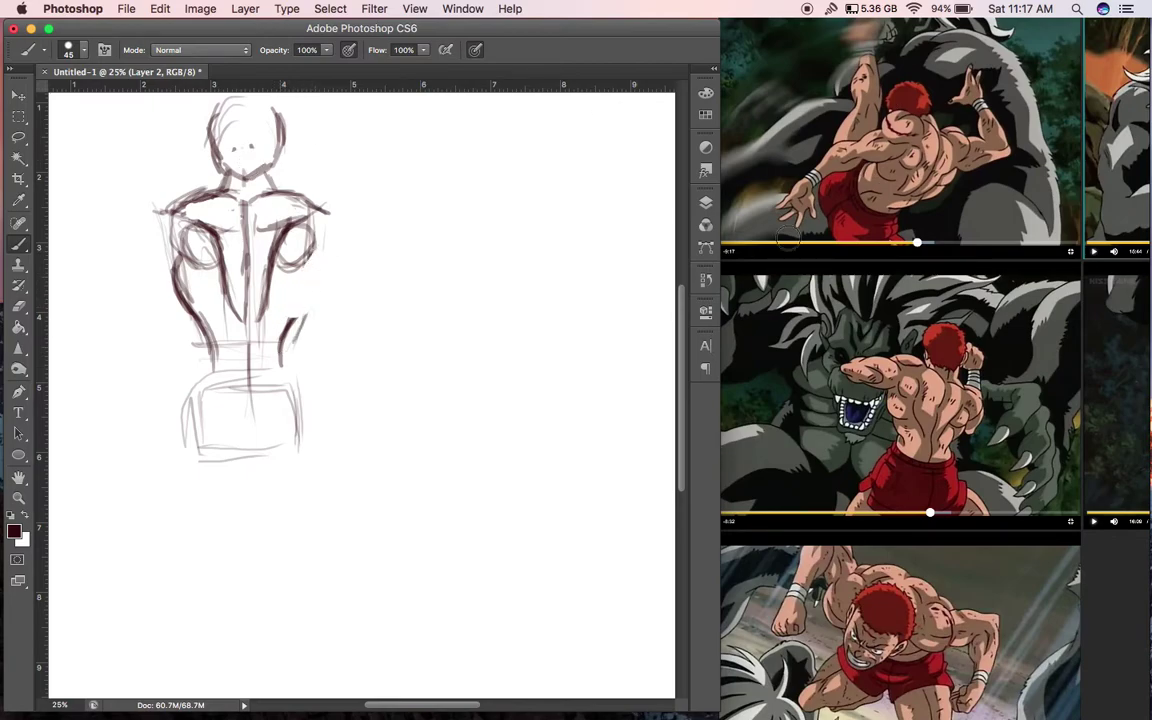
Switch to PureRef, examine other back-view references of the red-haired fighter, and return to Photoshop
left_click(735, 243)
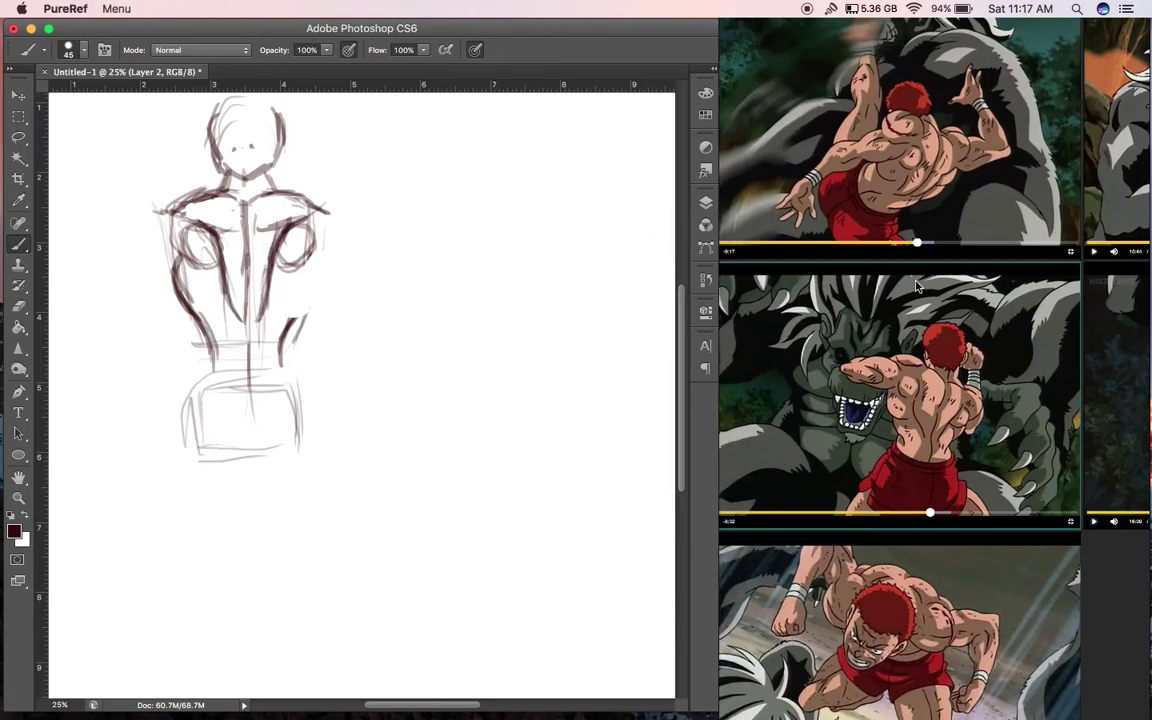
left_click_drag(1041, 161, 844, 110)
left_click_drag(1080, 196, 856, 237)
left_click_drag(1065, 279, 1027, 406)
scroll(1027, 406, "up", 2)
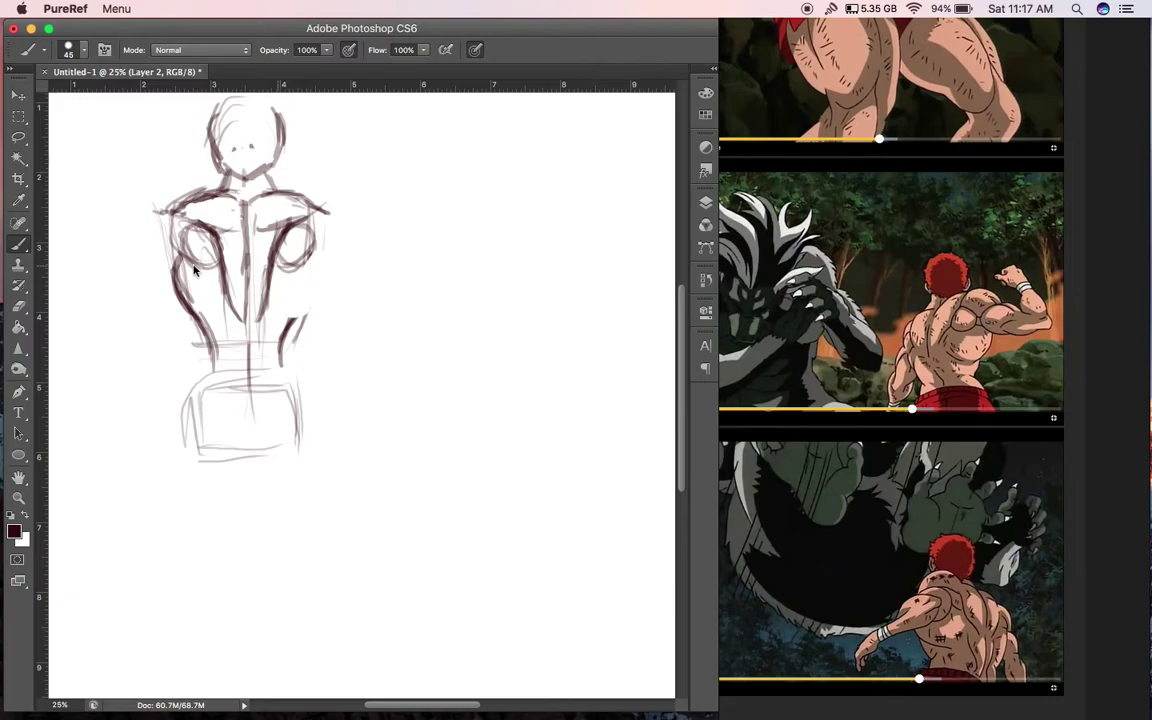
left_click(159, 244)
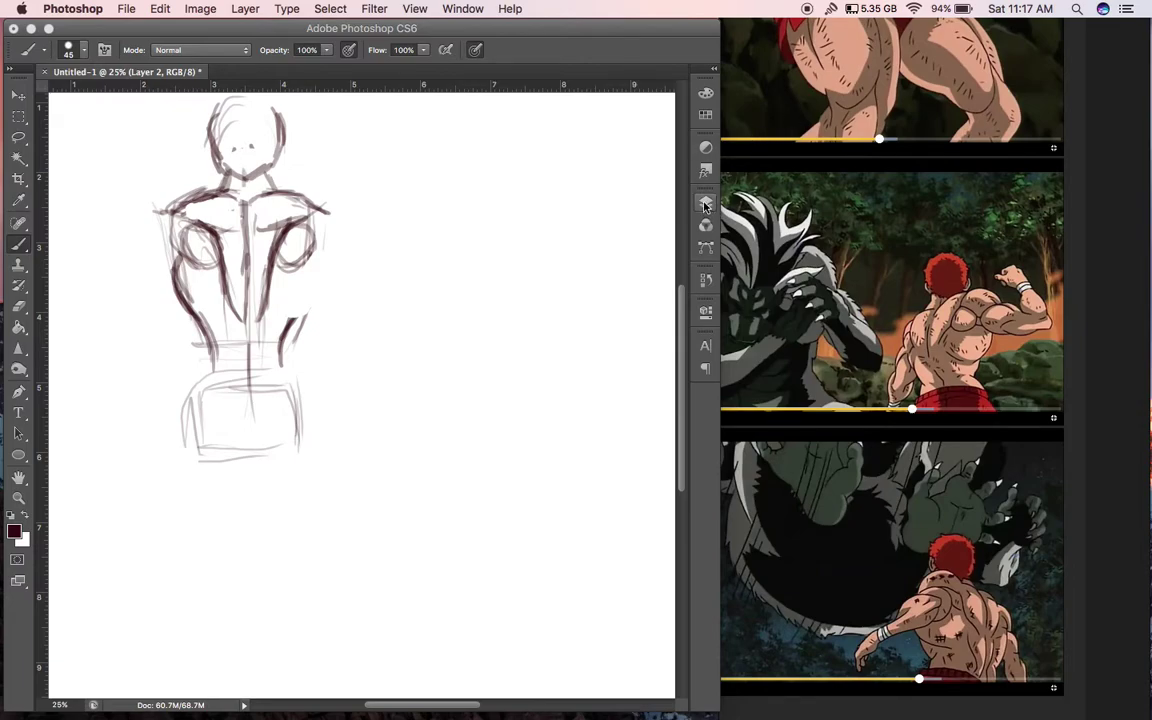
left_click_drag(846, 30, 884, 33)
left_click(541, 71)
left_click(20, 226)
left_click(20, 248)
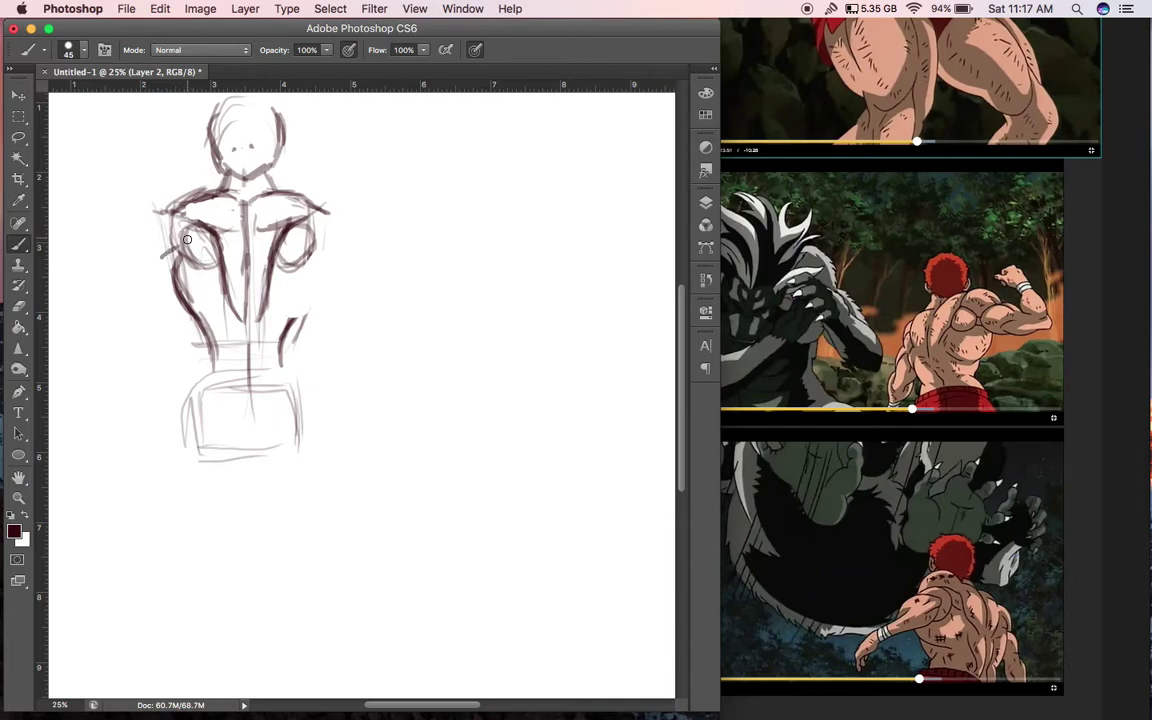
Sketch the left deltoid cap and upper arm, with an elongated oval for the triceps tendon above the elbow
mouse_move(141, 255)
left_mouse_down()
mouse_move(150, 211)
mouse_move(140, 262)
left_mouse_up()
mouse_move(180, 209)
left_mouse_down()
mouse_move(142, 230)
mouse_move(137, 267)
mouse_move(151, 250)
mouse_move(139, 247)
mouse_move(130, 280)
mouse_move(165, 256)
mouse_move(146, 245)
mouse_move(159, 313)
left_mouse_up()
mouse_move(135, 254)
left_mouse_down()
mouse_move(131, 315)
mouse_move(156, 308)
left_mouse_up()
mouse_move(148, 288)
left_mouse_down()
mouse_move(138, 322)
mouse_move(124, 258)
left_mouse_up()
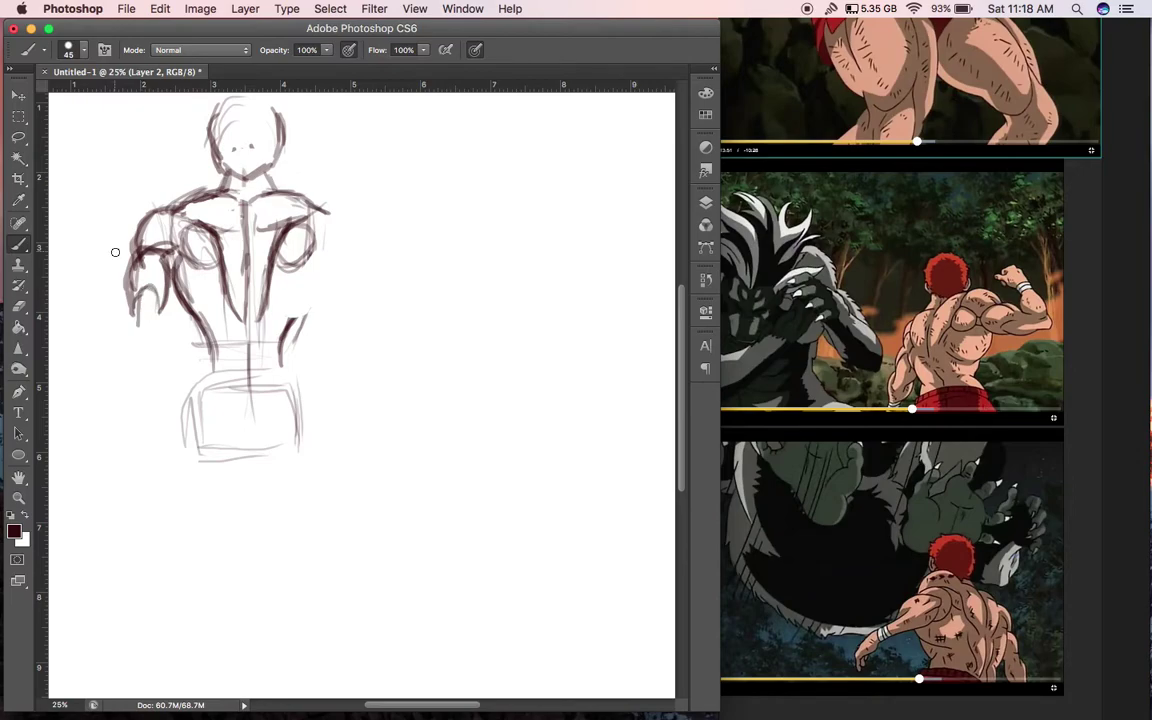
mouse_move(141, 312)
left_mouse_down()
mouse_move(147, 354)
mouse_move(136, 305)
mouse_move(148, 302)
mouse_move(143, 356)
mouse_move(139, 289)
left_mouse_up()
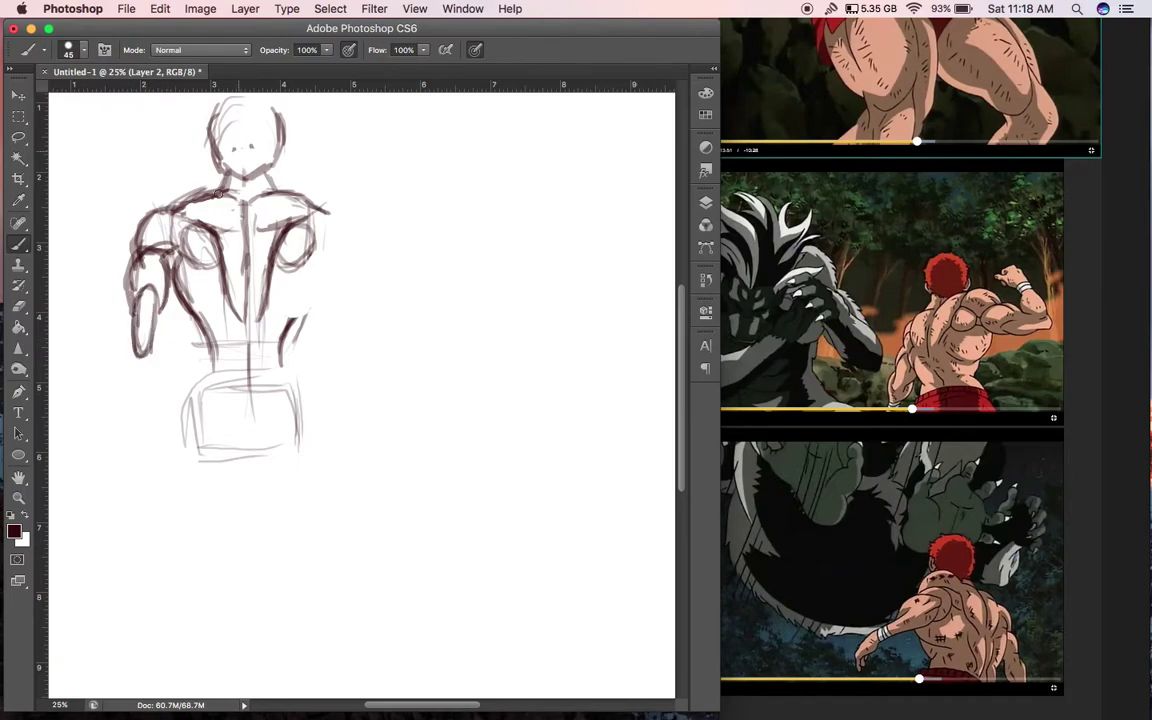
Draw the left forearm tapering from the elbow to the wrist, and finish it with a hanging hand
left_click_drag(145, 241, 150, 282)
mouse_move(138, 349)
left_mouse_down()
mouse_move(124, 345)
mouse_move(133, 377)
mouse_move(155, 330)
mouse_move(120, 350)
mouse_move(123, 380)
mouse_move(140, 350)
mouse_move(146, 387)
mouse_move(125, 390)
mouse_move(128, 341)
left_mouse_up()
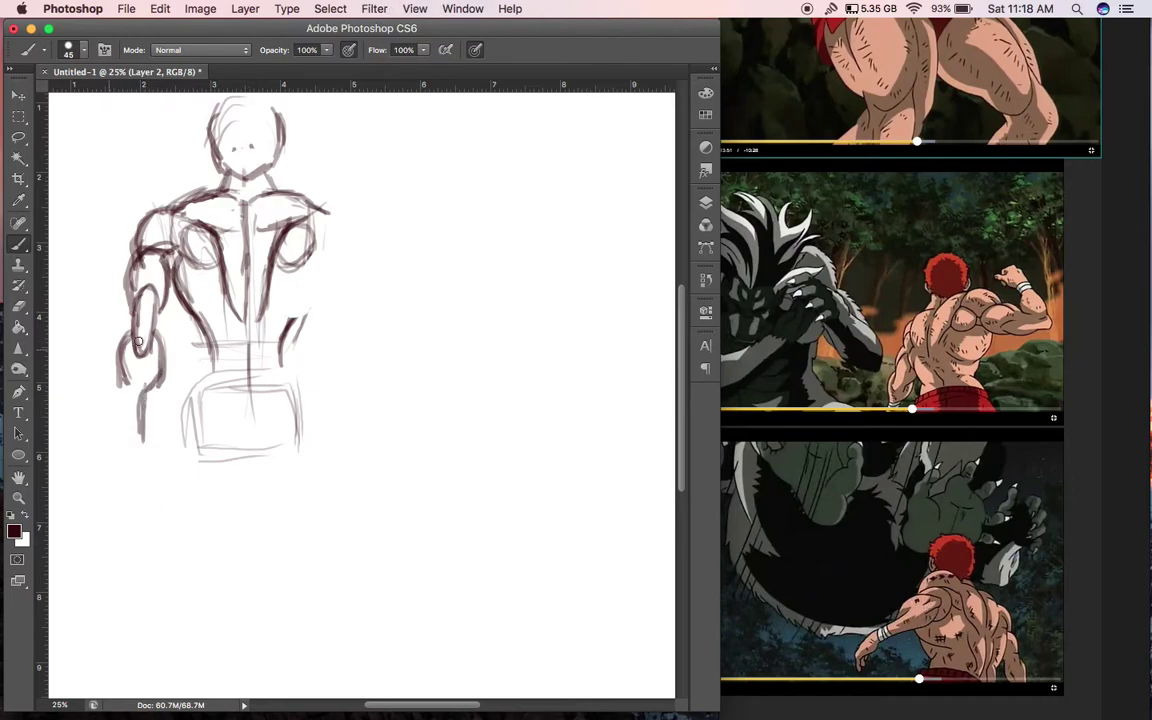
mouse_move(131, 398)
left_mouse_down()
mouse_move(130, 447)
mouse_move(131, 376)
mouse_move(147, 412)
mouse_move(128, 387)
mouse_move(127, 399)
mouse_move(158, 373)
mouse_move(157, 388)
mouse_move(126, 392)
mouse_move(124, 343)
left_mouse_up()
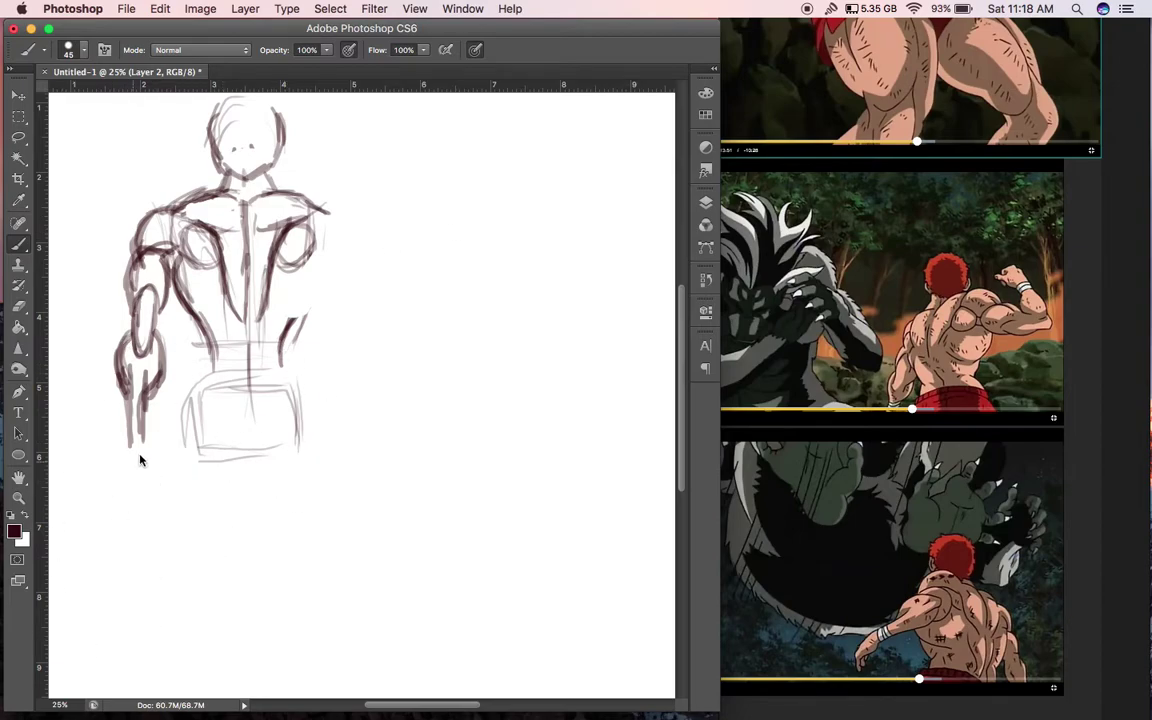
mouse_move(145, 446)
left_mouse_down()
mouse_move(143, 480)
mouse_move(132, 481)
mouse_move(140, 508)
left_mouse_up()
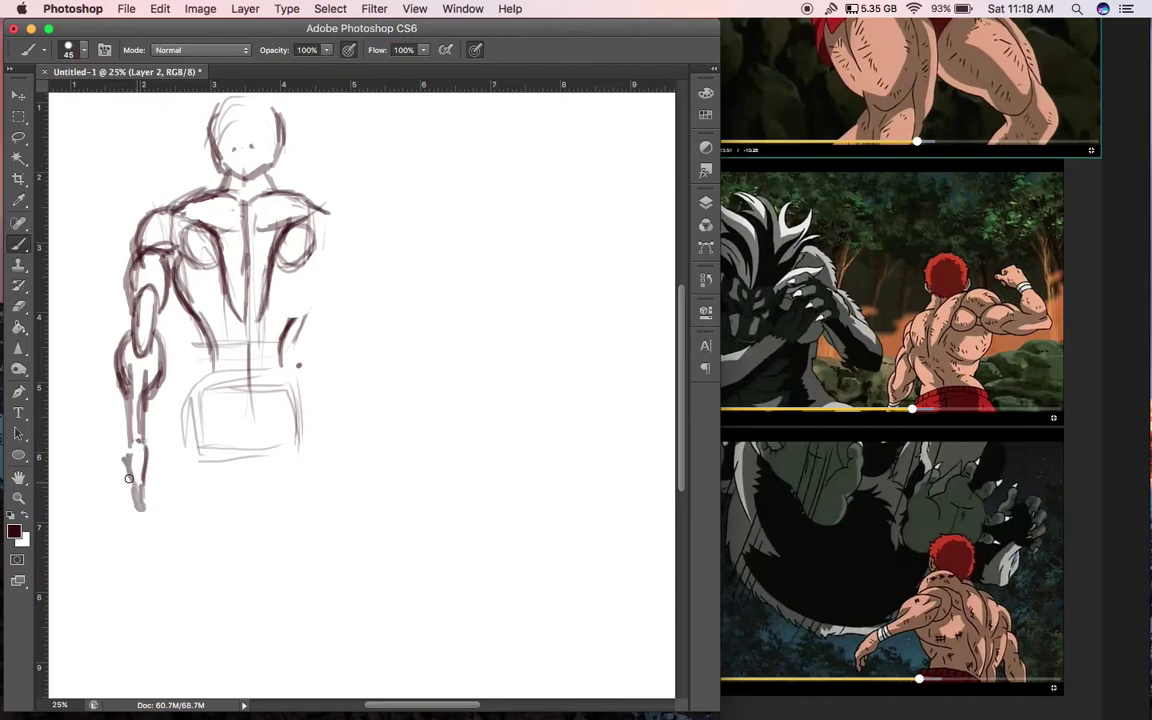
mouse_move(150, 463)
left_mouse_down()
mouse_move(152, 494)
mouse_move(132, 480)
mouse_move(127, 400)
mouse_move(130, 430)
left_mouse_up()
mouse_move(129, 373)
left_mouse_down()
mouse_move(128, 453)
mouse_move(146, 515)
left_mouse_up()
left_click_drag(130, 430, 133, 465)
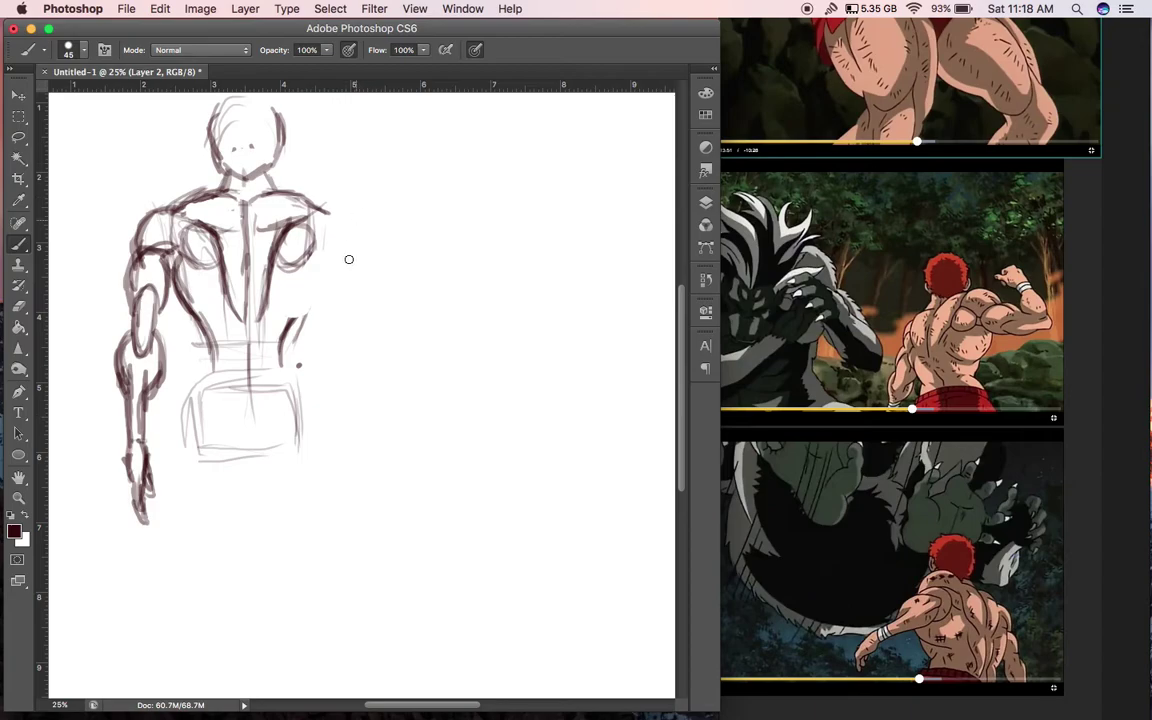
Sketch the right deltoid cap and the upper arm's inner and outer contours
mouse_move(328, 214)
left_mouse_down()
mouse_move(285, 215)
mouse_move(337, 221)
mouse_move(347, 242)
mouse_move(332, 242)
mouse_move(352, 261)
mouse_move(354, 249)
mouse_move(354, 264)
left_mouse_up()
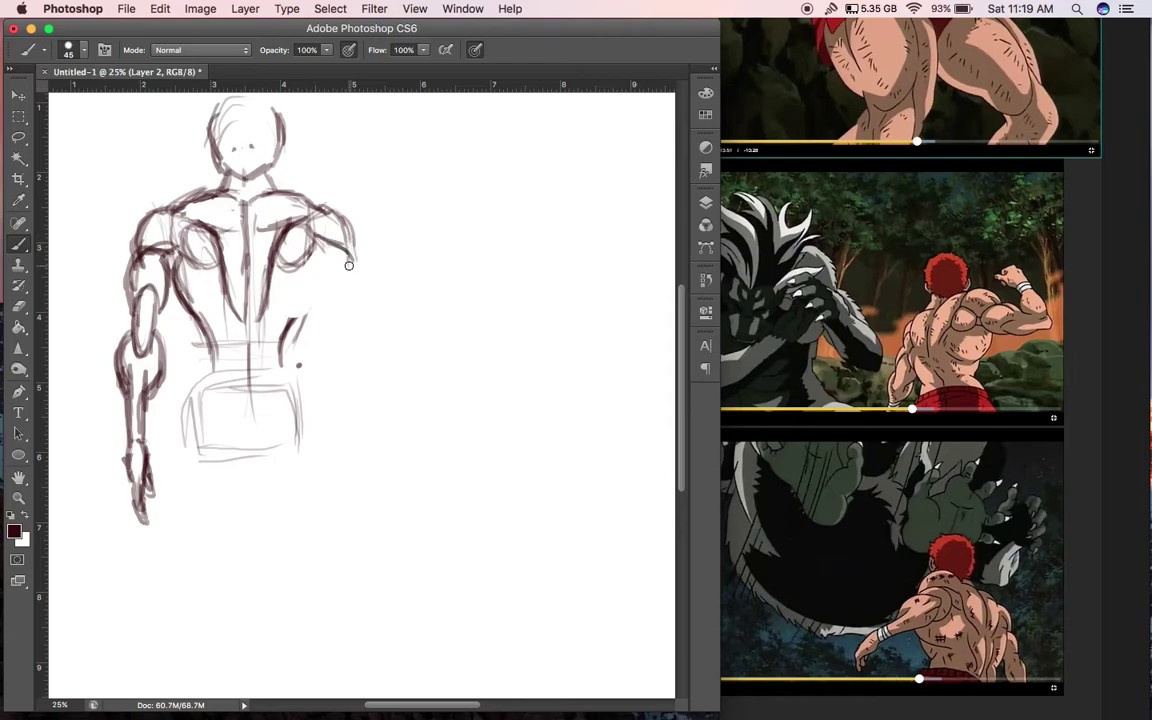
mouse_move(329, 211)
left_mouse_down()
mouse_move(358, 256)
mouse_move(350, 266)
mouse_move(333, 210)
mouse_move(326, 297)
left_mouse_up()
left_click_drag(317, 252, 333, 306)
left_click_drag(321, 261, 331, 300)
left_click_drag(352, 249, 359, 287)
Draw the right forearm angled away from the body, ending in an open hand with a boxy palm and spread fingers
mouse_move(357, 258)
left_mouse_down()
mouse_move(365, 290)
mouse_move(335, 290)
mouse_move(365, 327)
mouse_move(350, 340)
mouse_move(353, 376)
mouse_move(372, 330)
mouse_move(385, 345)
mouse_move(380, 370)
mouse_move(361, 381)
mouse_move(382, 426)
left_mouse_up()
left_click_drag(382, 372, 408, 431)
left_click_drag(348, 377, 362, 392)
mouse_move(341, 341)
left_mouse_down()
mouse_move(341, 375)
mouse_move(386, 401)
left_mouse_up()
mouse_move(409, 449)
left_mouse_down()
mouse_move(394, 418)
mouse_move(403, 431)
mouse_move(389, 432)
mouse_move(409, 418)
mouse_move(416, 451)
left_mouse_up()
mouse_move(411, 428)
left_mouse_down()
mouse_move(426, 448)
mouse_move(408, 462)
mouse_move(419, 481)
mouse_move(412, 468)
mouse_move(427, 471)
mouse_move(433, 452)
mouse_move(420, 482)
left_mouse_up()
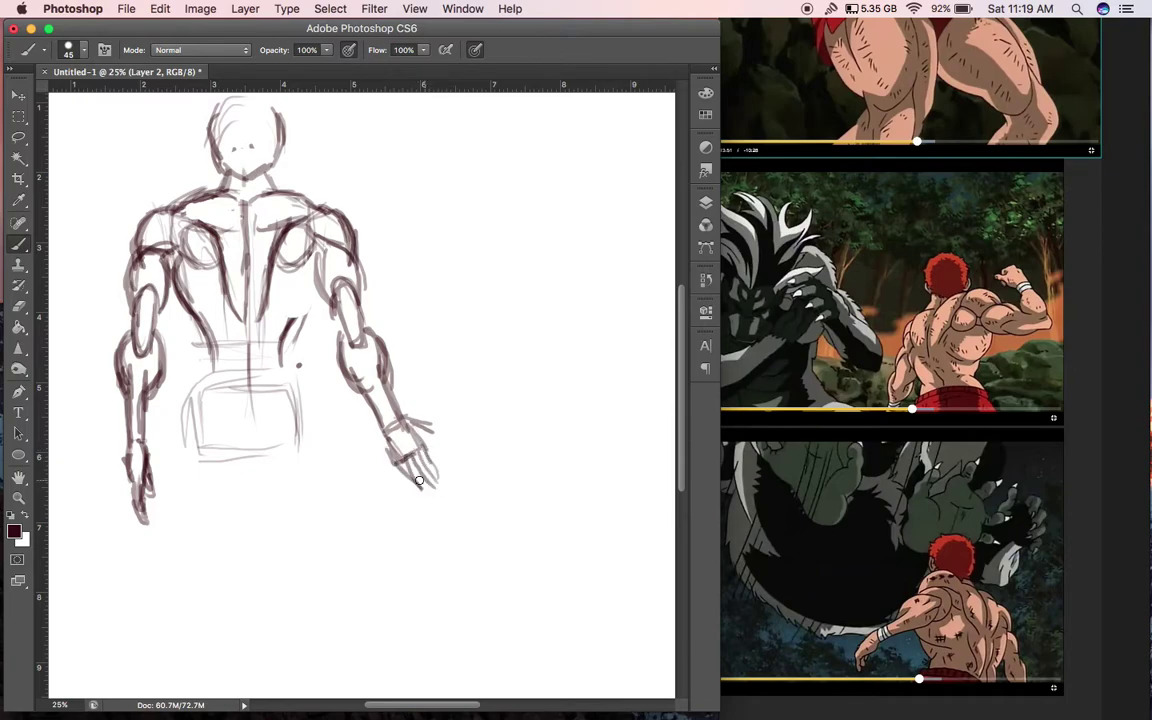
left_click_drag(415, 426, 443, 433)
Switch to PureRef, examine the fighter's front-view and outstretched-arm references, and return to Photoshop
left_click_drag(436, 208, 492, 158)
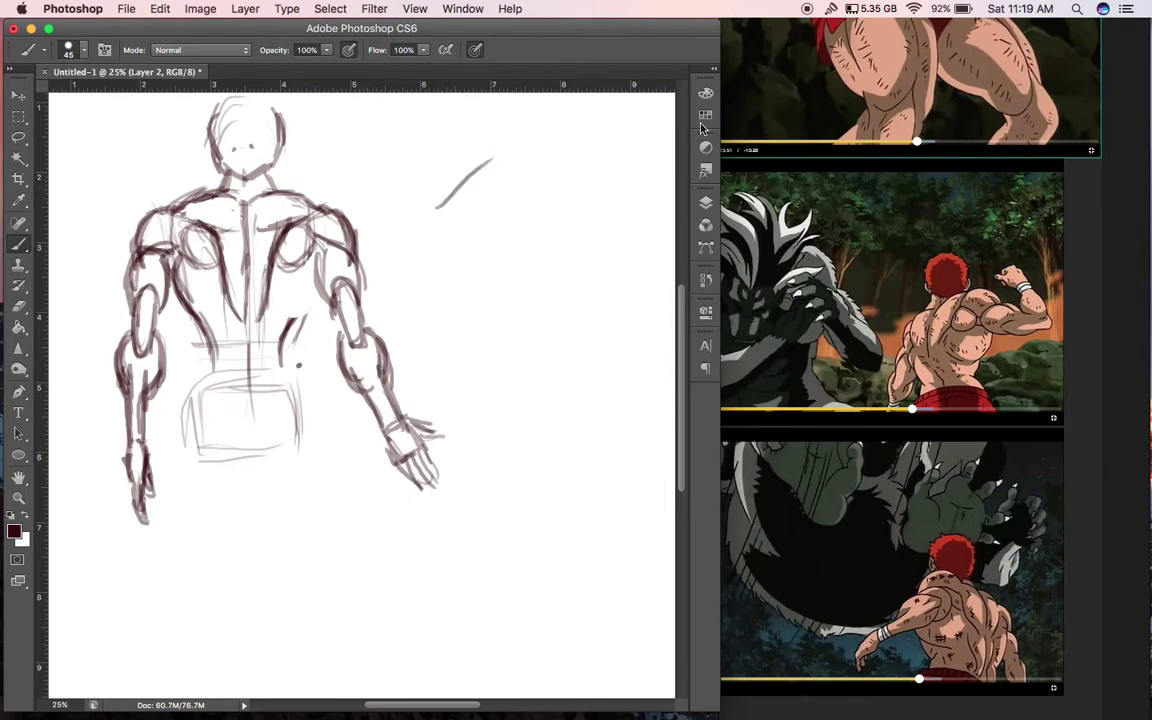
left_click_drag(978, 200, 1021, 190)
key("super+z")
left_click(866, 507)
mouse_move(862, 307)
left_mouse_down()
mouse_move(1073, 318)
mouse_move(1117, 305)
left_mouse_up()
mouse_move(740, 295)
left_mouse_down()
mouse_move(896, 295)
mouse_move(1087, 445)
mouse_move(1150, 377)
left_mouse_up()
left_click_drag(900, 367, 992, 376)
scroll(993, 376, "up", 3)
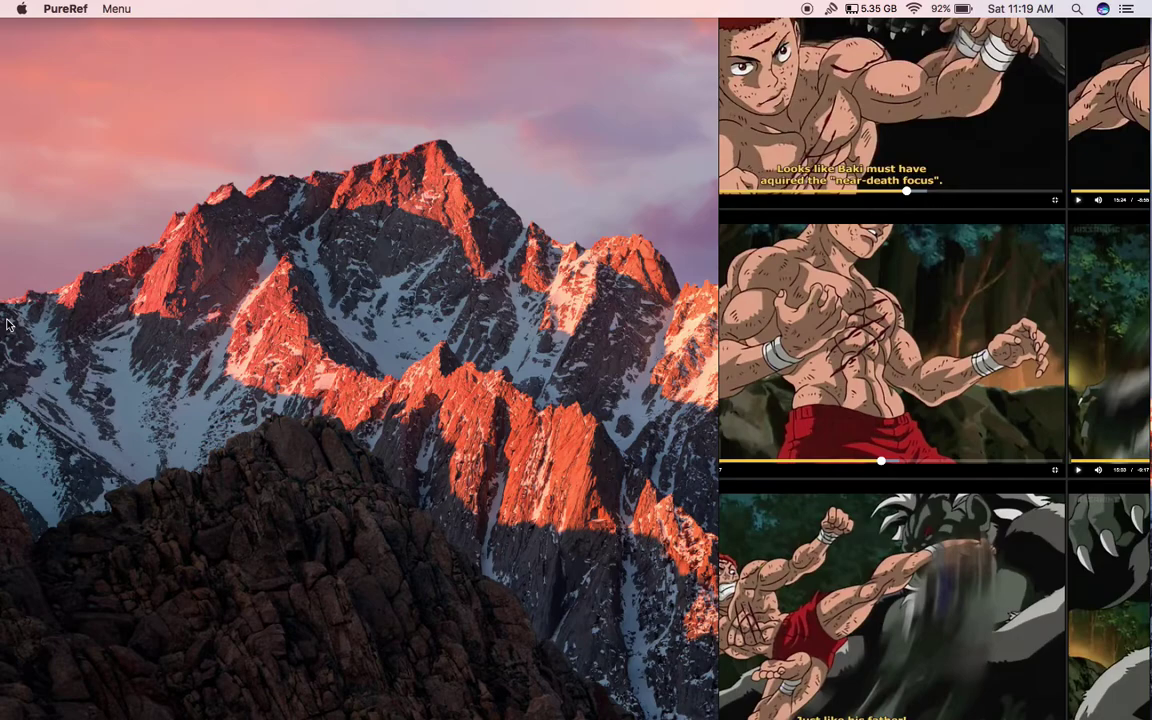
left_click(22, 256)
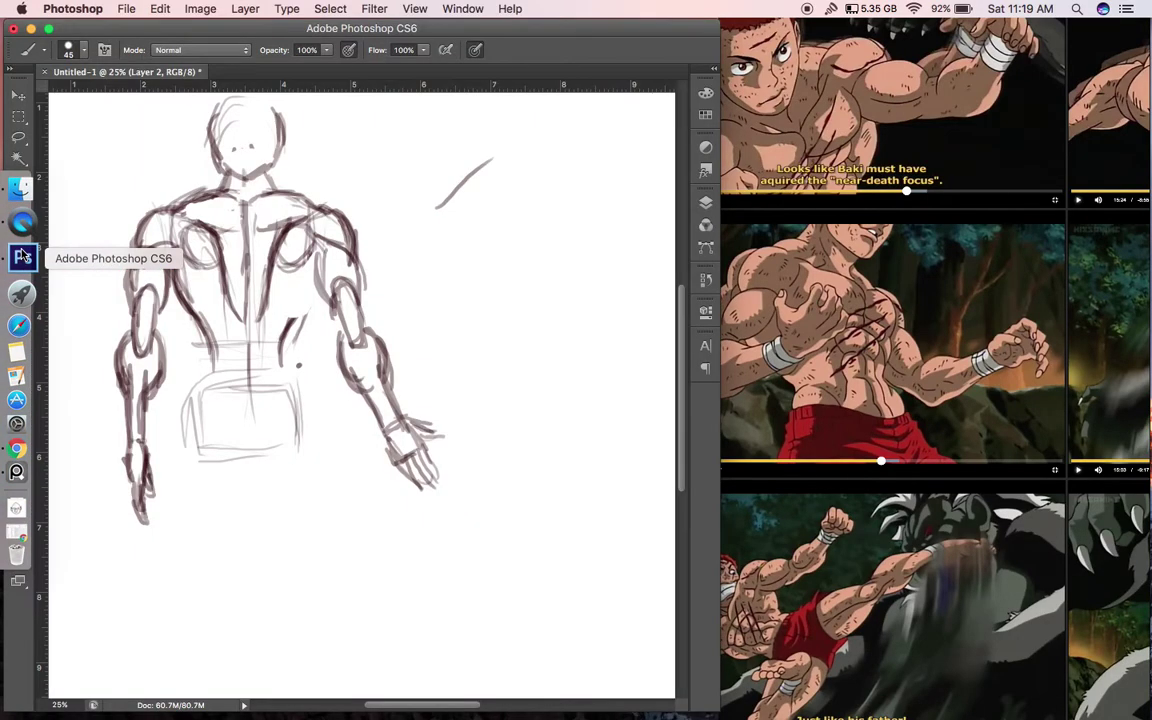
Try a separate study of a raised arm with boxy forearm, hand and rounded upper-arm muscles beside the figure, and remove it
left_click_drag(506, 163, 452, 226)
mouse_move(452, 226)
left_mouse_down()
mouse_move(525, 164)
mouse_move(537, 167)
mouse_move(526, 148)
mouse_move(536, 158)
mouse_move(450, 237)
left_mouse_up()
mouse_move(503, 178)
left_mouse_down()
mouse_move(465, 220)
mouse_move(545, 140)
left_mouse_up()
mouse_move(540, 162)
left_mouse_down()
mouse_move(457, 257)
mouse_move(465, 220)
mouse_move(444, 254)
left_mouse_up()
mouse_move(432, 208)
left_mouse_down()
mouse_move(410, 245)
mouse_move(424, 252)
mouse_move(417, 265)
mouse_move(465, 258)
left_mouse_up()
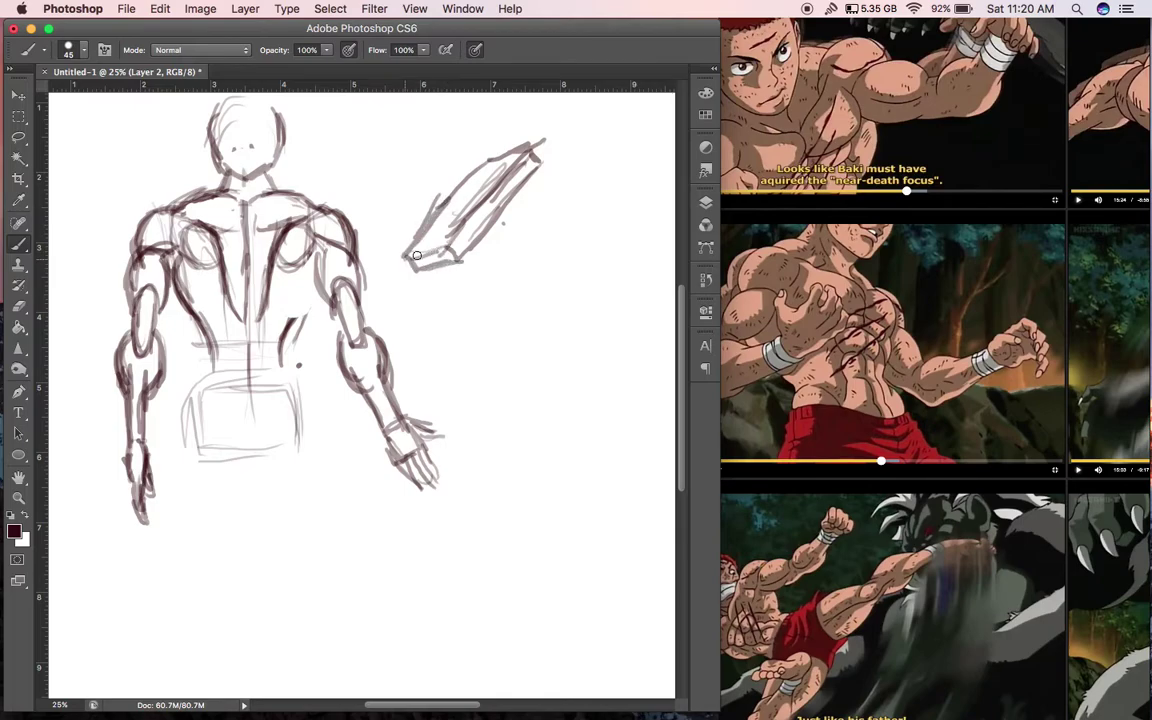
mouse_move(567, 139)
left_mouse_down()
mouse_move(523, 137)
mouse_move(531, 122)
mouse_move(493, 155)
mouse_move(522, 115)
mouse_move(565, 108)
mouse_move(573, 118)
mouse_move(535, 144)
mouse_move(594, 101)
mouse_move(622, 118)
left_mouse_up()
mouse_move(381, 254)
left_mouse_down()
mouse_move(429, 212)
mouse_move(497, 224)
mouse_move(457, 311)
mouse_move(378, 275)
mouse_move(384, 232)
mouse_move(410, 206)
left_mouse_up()
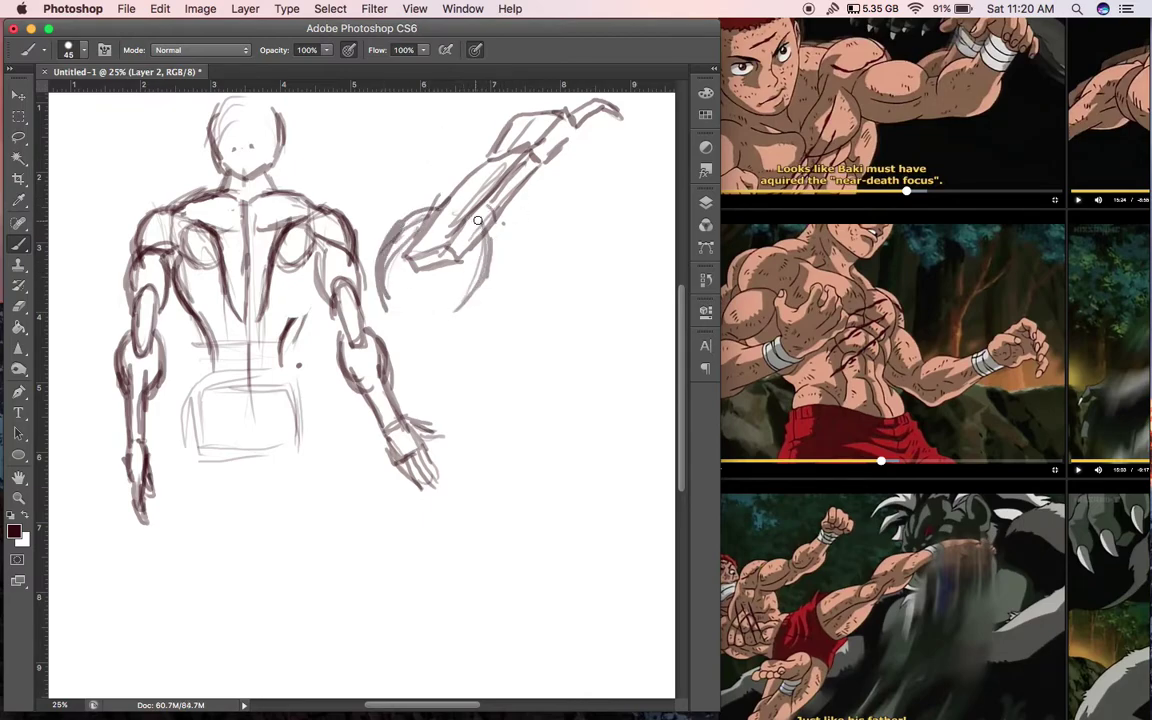
mouse_move(492, 220)
left_mouse_down()
mouse_move(467, 307)
mouse_move(486, 271)
mouse_move(428, 345)
left_mouse_up()
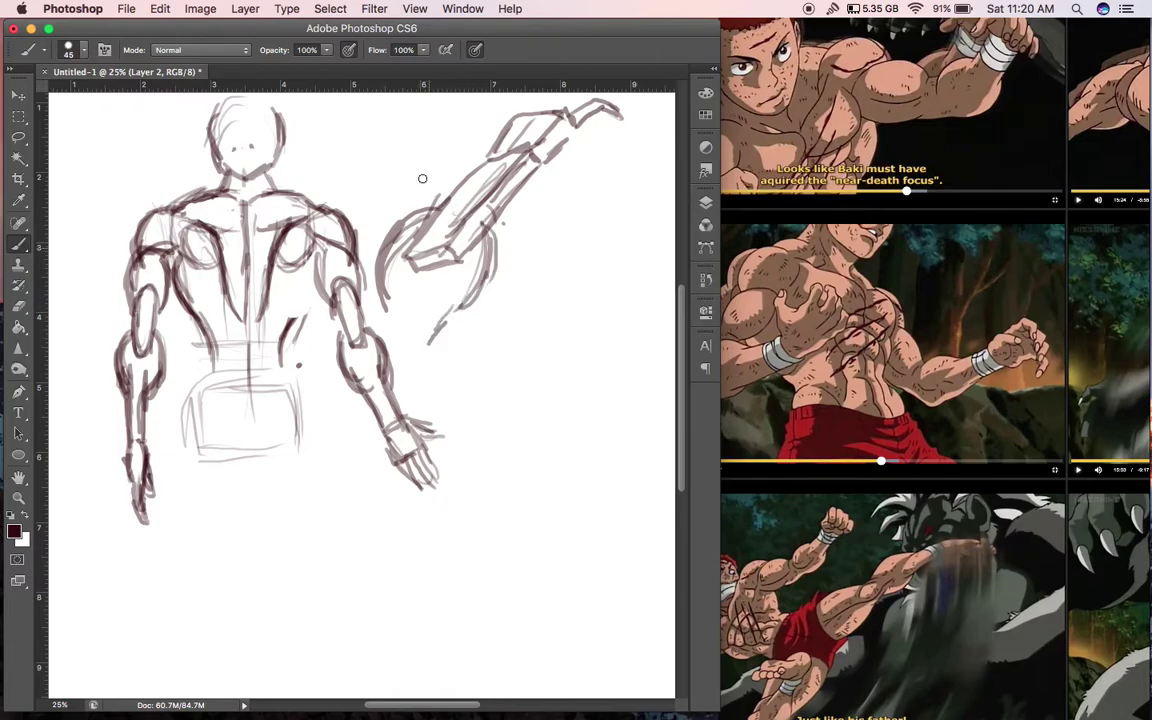
mouse_move(380, 299)
left_mouse_down()
mouse_move(387, 261)
mouse_move(414, 249)
mouse_move(411, 293)
mouse_move(429, 233)
mouse_move(380, 216)
mouse_move(414, 223)
mouse_move(431, 325)
mouse_move(472, 341)
mouse_move(494, 277)
mouse_move(504, 109)
mouse_move(521, 100)
mouse_move(540, 207)
mouse_move(617, 139)
mouse_move(583, 114)
mouse_move(531, 123)
mouse_move(566, 141)
left_mouse_up()
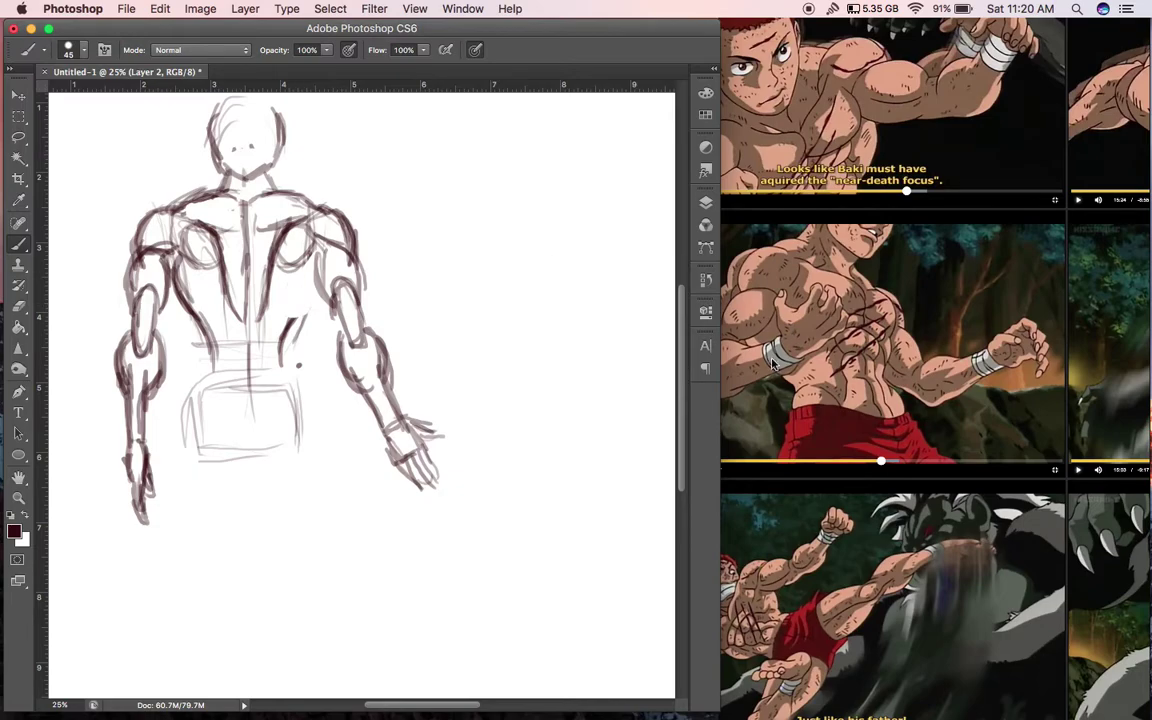
Switch to PureRef, bring the fighter's back-view references into view, and return to Photoshop
key("super+h")
left_click_drag(1115, 346, 832, 195)
left_click_drag(1075, 322, 949, 286)
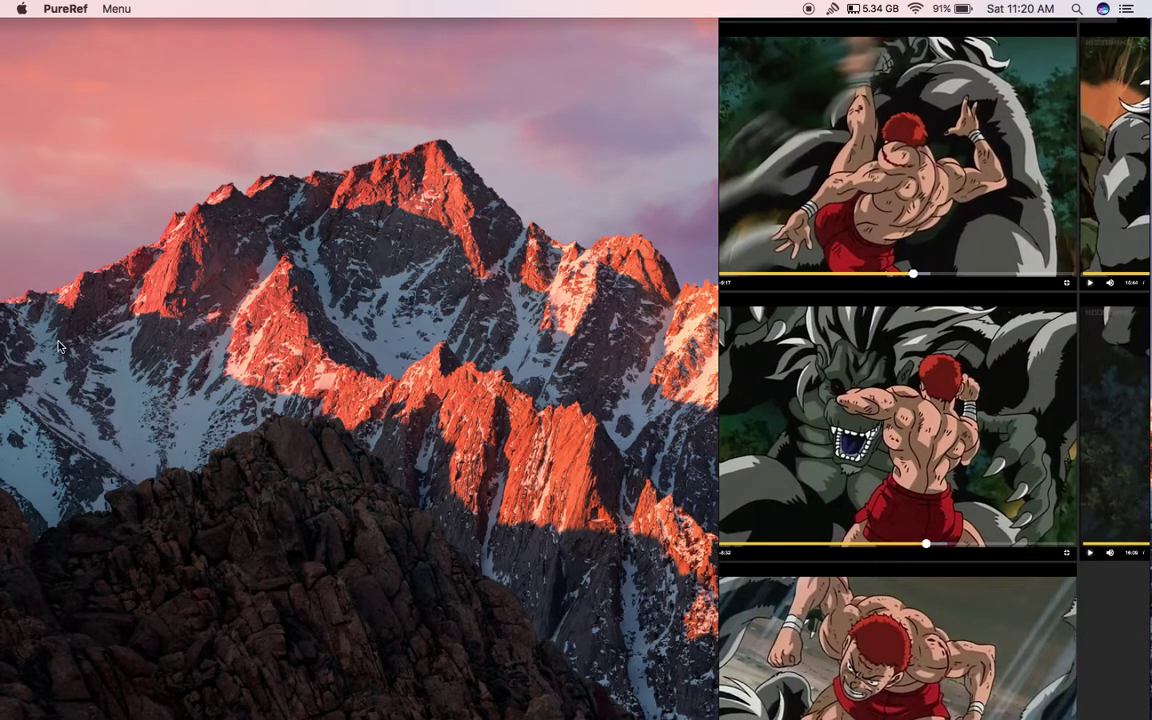
left_click(20, 251)
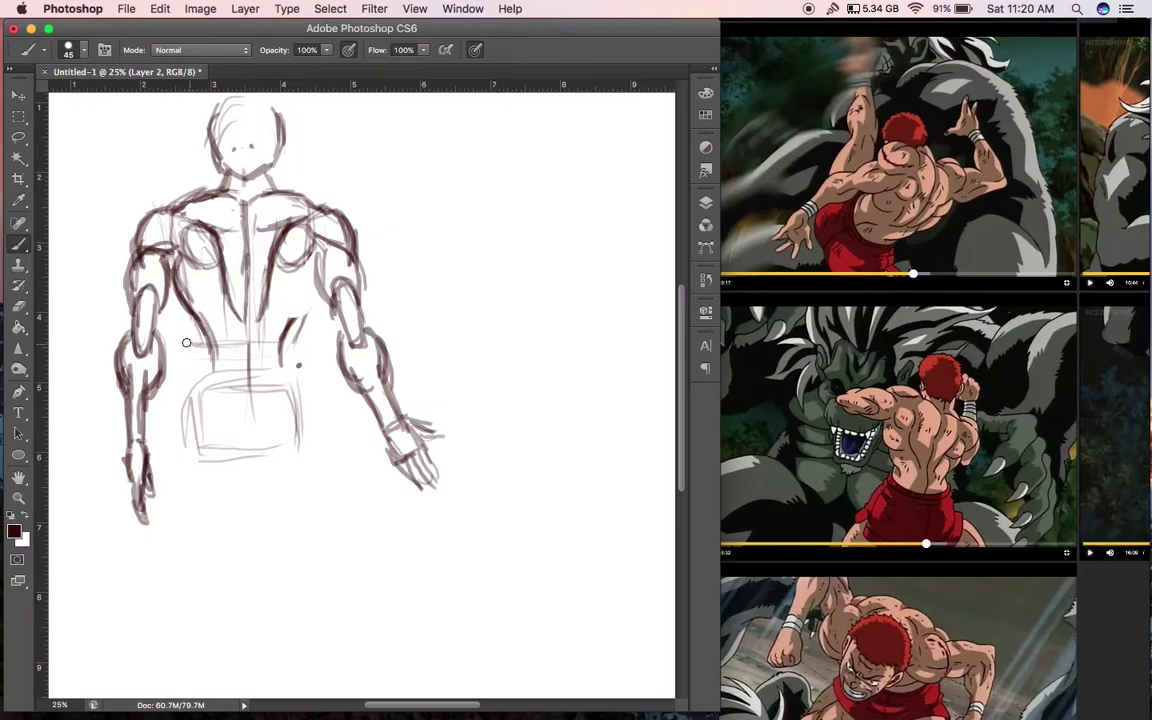
Draw the back-view figure's lower torso sides tapering to the waist and close them with a curved waistband
mouse_move(188, 308)
left_mouse_down()
mouse_move(215, 364)
mouse_move(199, 371)
left_mouse_up()
mouse_move(298, 319)
left_mouse_down()
mouse_move(298, 377)
mouse_move(319, 282)
left_mouse_up()
left_click_drag(314, 294, 295, 323)
left_click_drag(287, 333, 281, 366)
left_click_drag(301, 331, 300, 368)
mouse_move(198, 340)
left_mouse_down()
mouse_move(201, 382)
mouse_move(300, 371)
left_mouse_up()
key("super+z")
mouse_move(207, 379)
left_mouse_down()
mouse_move(257, 383)
mouse_move(193, 398)
left_mouse_up()
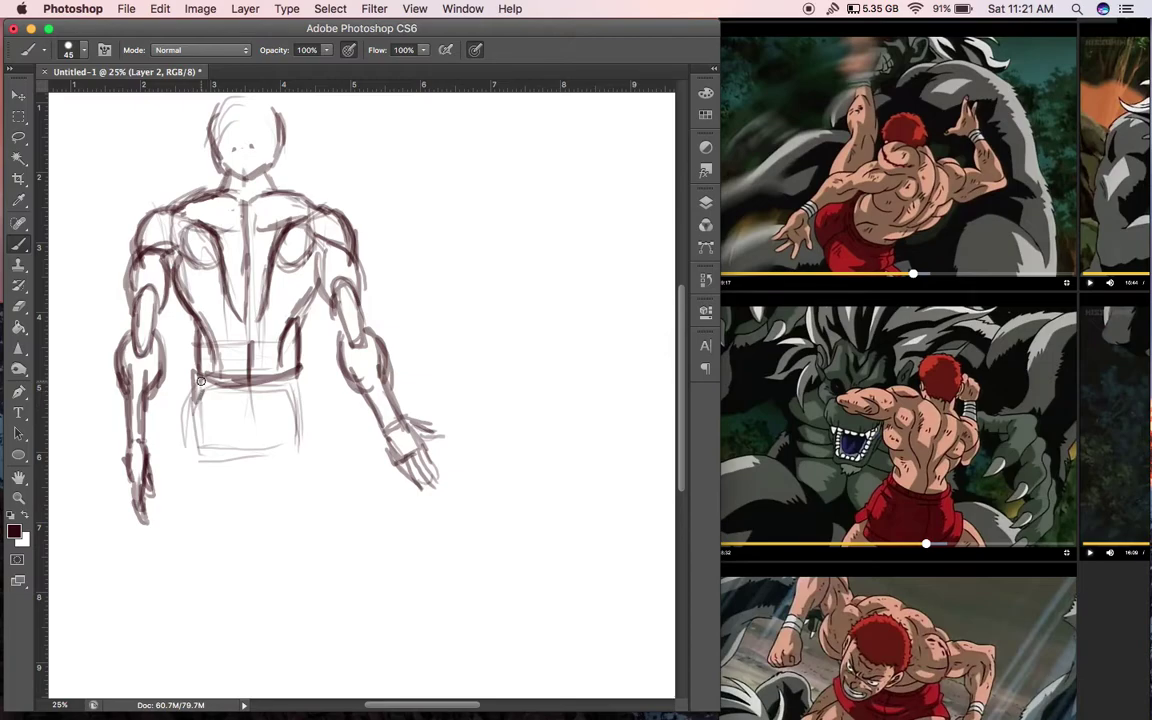
Sketch the outer hips, the line dividing the buttocks and the inner and outer contours of both upper thighs
left_click_drag(199, 370, 192, 443)
left_click_drag(298, 369, 307, 440)
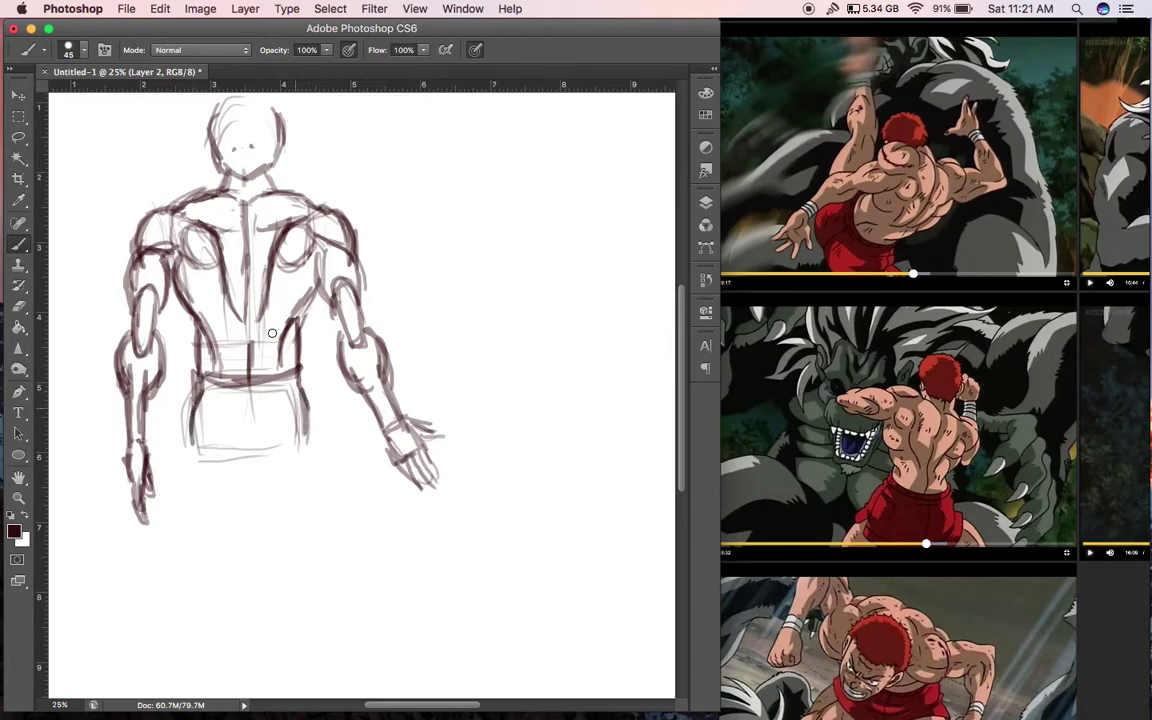
left_click_drag(200, 456, 290, 446)
mouse_move(248, 391)
left_mouse_down()
mouse_move(254, 456)
mouse_move(184, 476)
mouse_move(181, 505)
left_mouse_up()
mouse_move(251, 458)
left_mouse_down()
mouse_move(243, 512)
mouse_move(266, 493)
mouse_move(269, 511)
left_mouse_up()
left_click_drag(310, 437, 326, 511)
left_click_drag(257, 460, 272, 531)
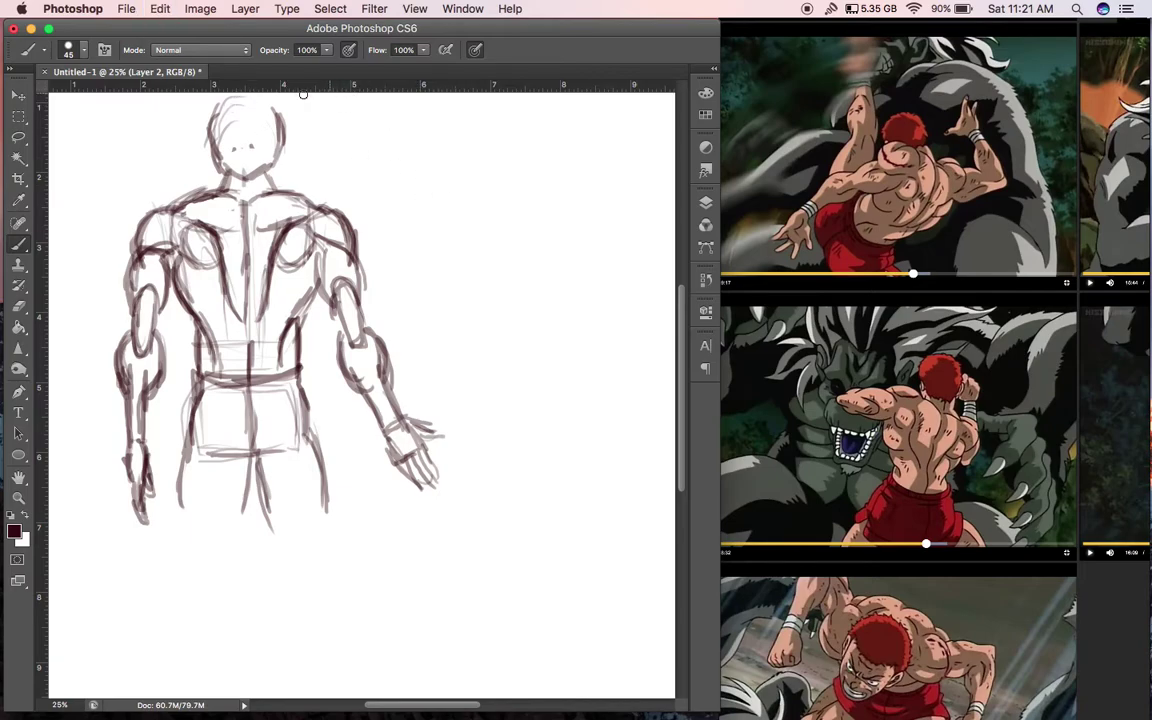
Move the figure sketch toward the canvas's left edge to free space for a second pose
left_click(17, 95)
mouse_move(375, 193)
left_mouse_down()
mouse_move(334, 188)
mouse_move(309, 203)
mouse_move(305, 190)
left_mouse_up()
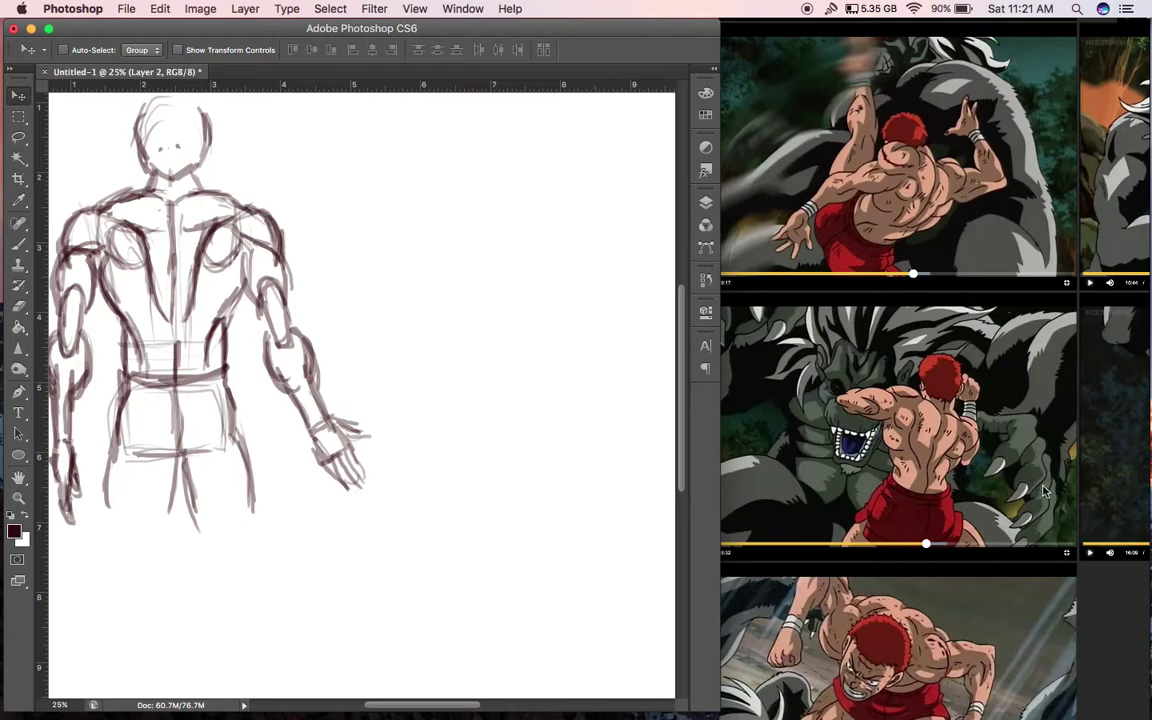
left_click(18, 243)
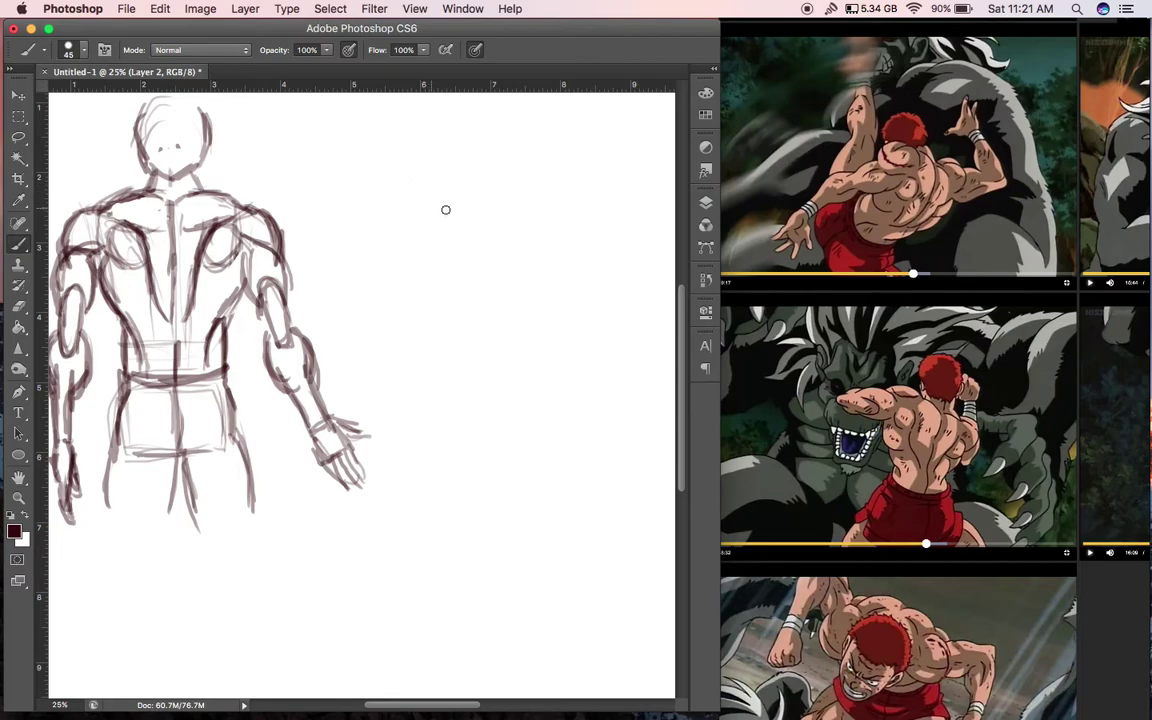
Try blocking in a second back pose with a tilted shoulder line, one torso side and a curved spine
left_click_drag(472, 189, 528, 196)
left_click_drag(426, 190, 520, 195)
mouse_move(386, 180)
left_mouse_down()
mouse_move(512, 192)
mouse_move(580, 213)
left_mouse_up()
left_click_drag(493, 200, 458, 380)
left_click_drag(392, 196, 414, 213)
mouse_move(432, 340)
left_mouse_down()
mouse_move(404, 197)
mouse_move(418, 265)
mouse_move(410, 207)
left_mouse_up()
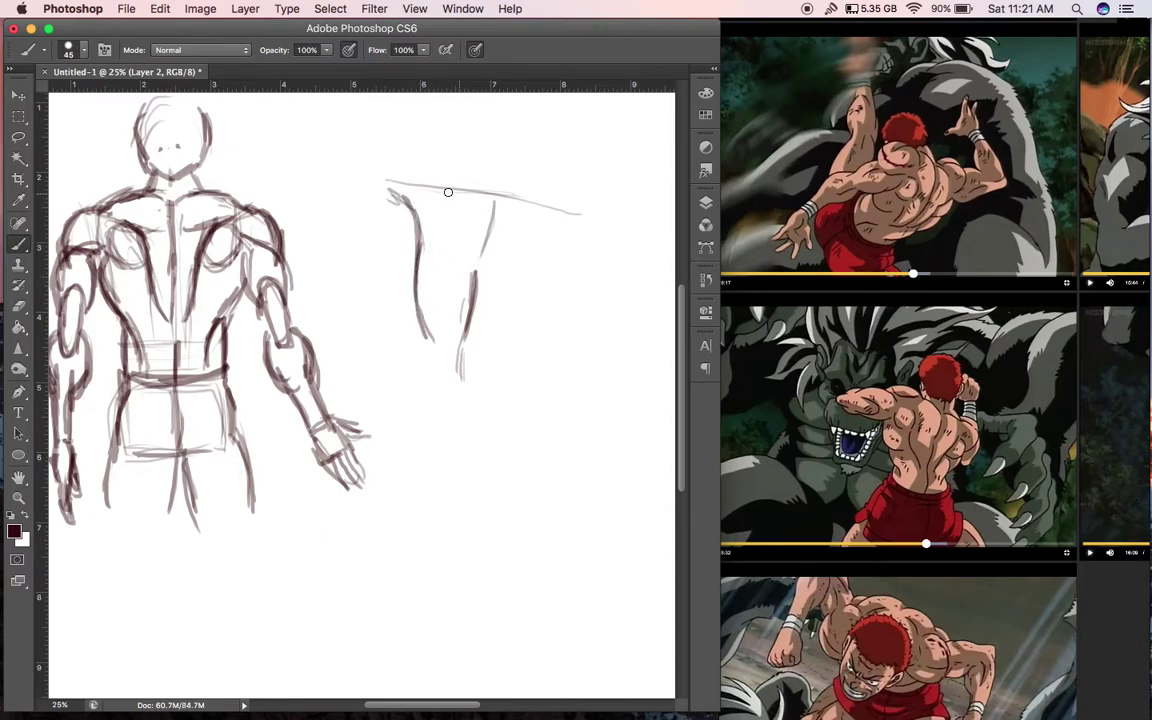
left_click_drag(451, 170, 409, 172)
mouse_move(504, 163)
left_mouse_down()
mouse_move(500, 199)
mouse_move(457, 333)
left_mouse_up()
left_click_drag(453, 464, 468, 302)
mouse_move(453, 466)
left_mouse_down()
mouse_move(447, 414)
mouse_move(504, 153)
left_mouse_up()
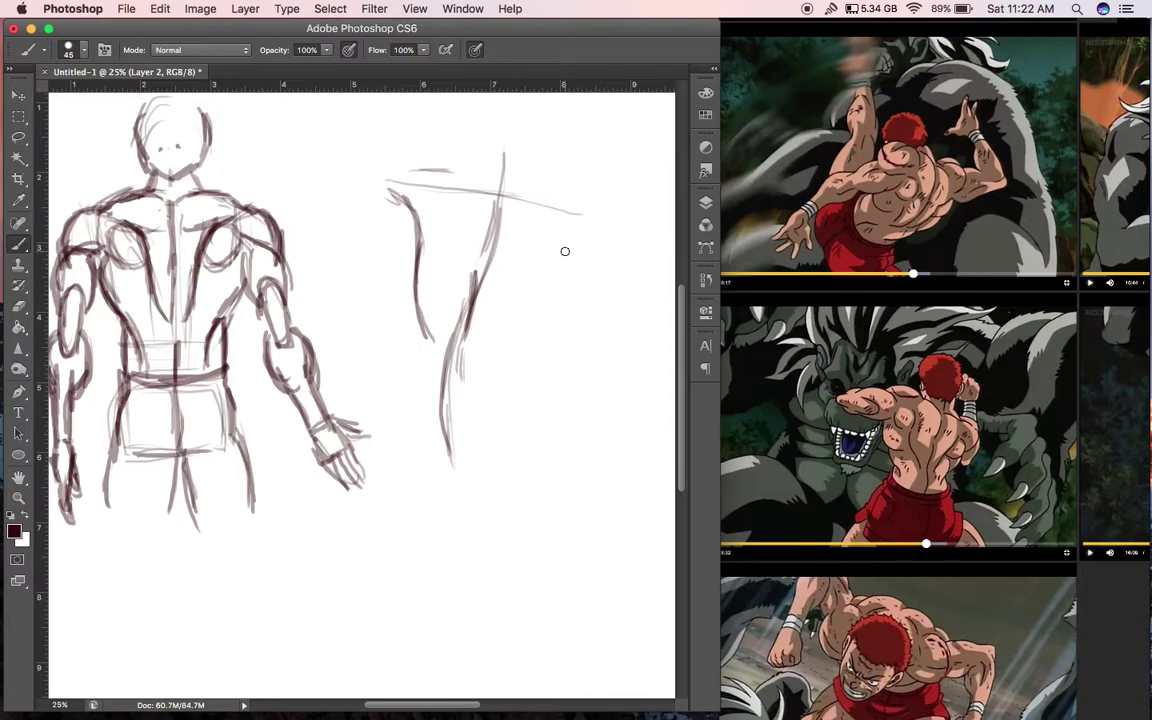
Try adding the far torso side, curved shoulder tops and an outer shoulder arc to the second pose, and clear it
mouse_move(530, 283)
left_mouse_down()
mouse_move(562, 258)
mouse_move(531, 304)
left_mouse_up()
left_click_drag(563, 257, 512, 335)
left_click_drag(546, 278, 498, 358)
mouse_move(519, 312)
left_mouse_down()
mouse_move(478, 386)
mouse_move(498, 336)
mouse_move(564, 250)
left_mouse_up()
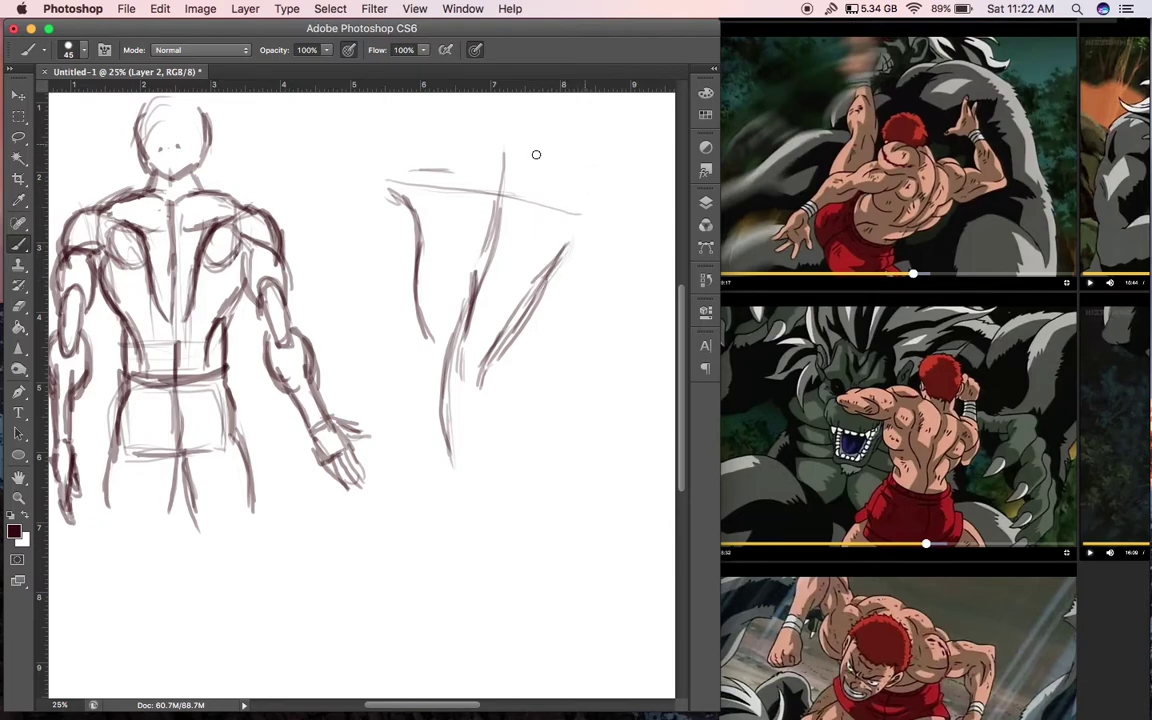
mouse_move(406, 178)
left_mouse_down()
mouse_move(478, 182)
mouse_move(578, 214)
left_mouse_up()
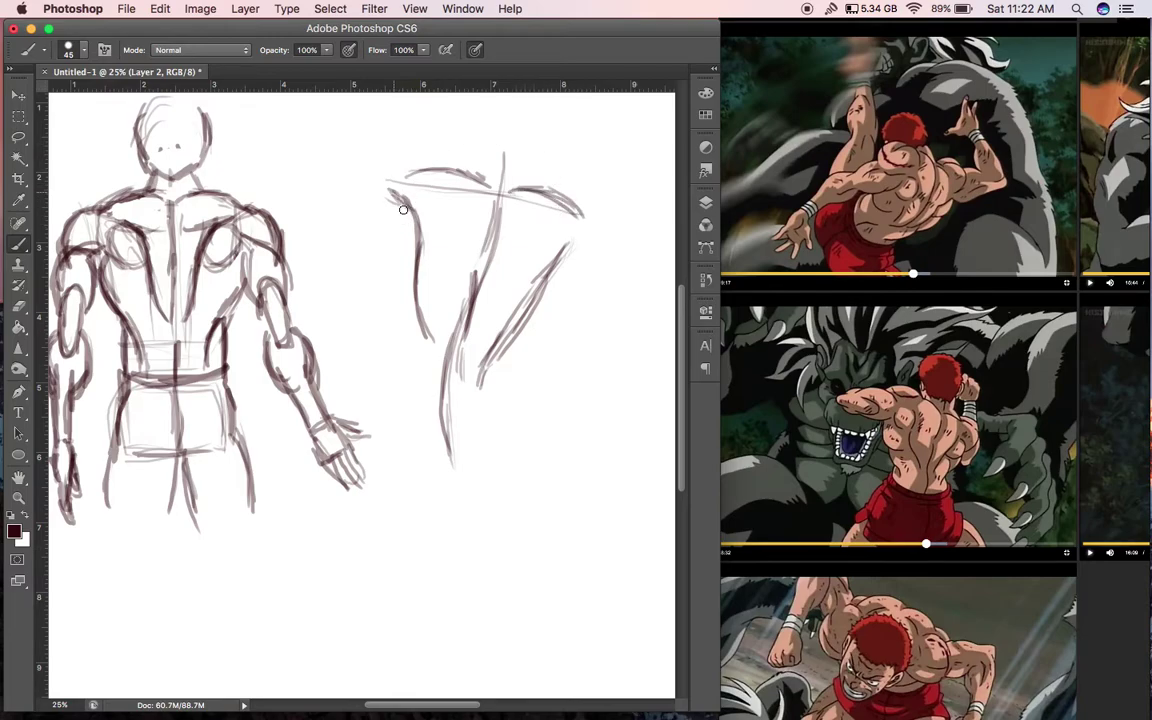
left_click_drag(384, 253, 375, 215)
left_click(18, 95)
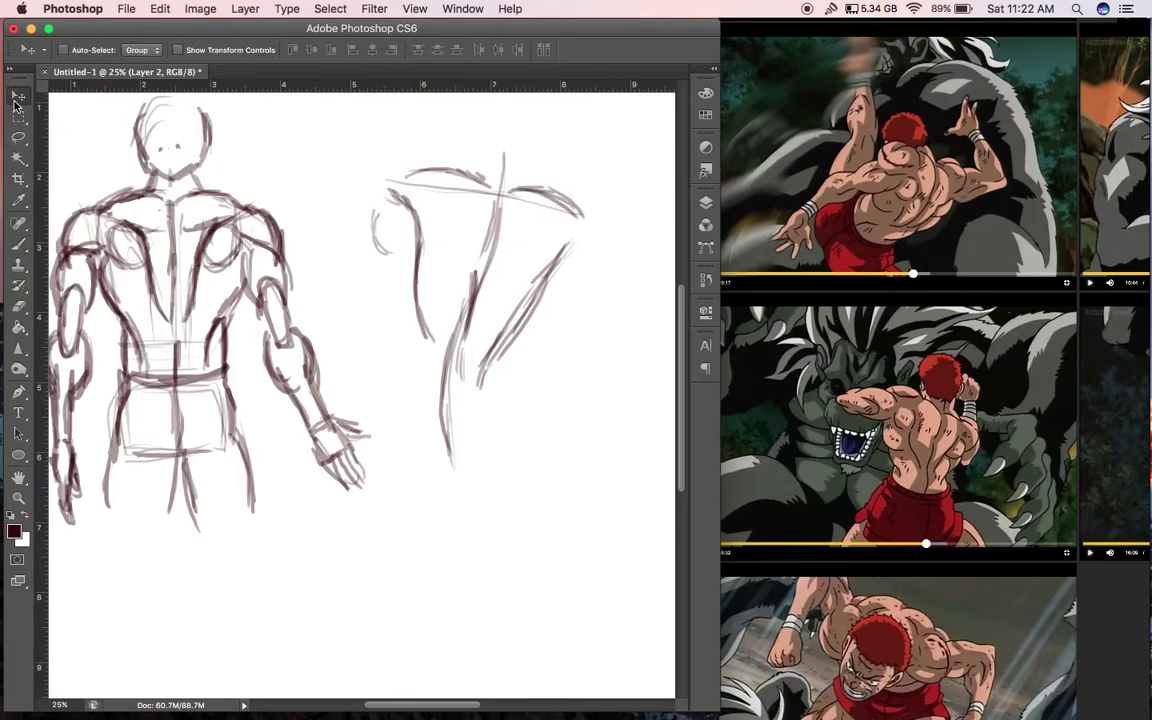
left_click(15, 143)
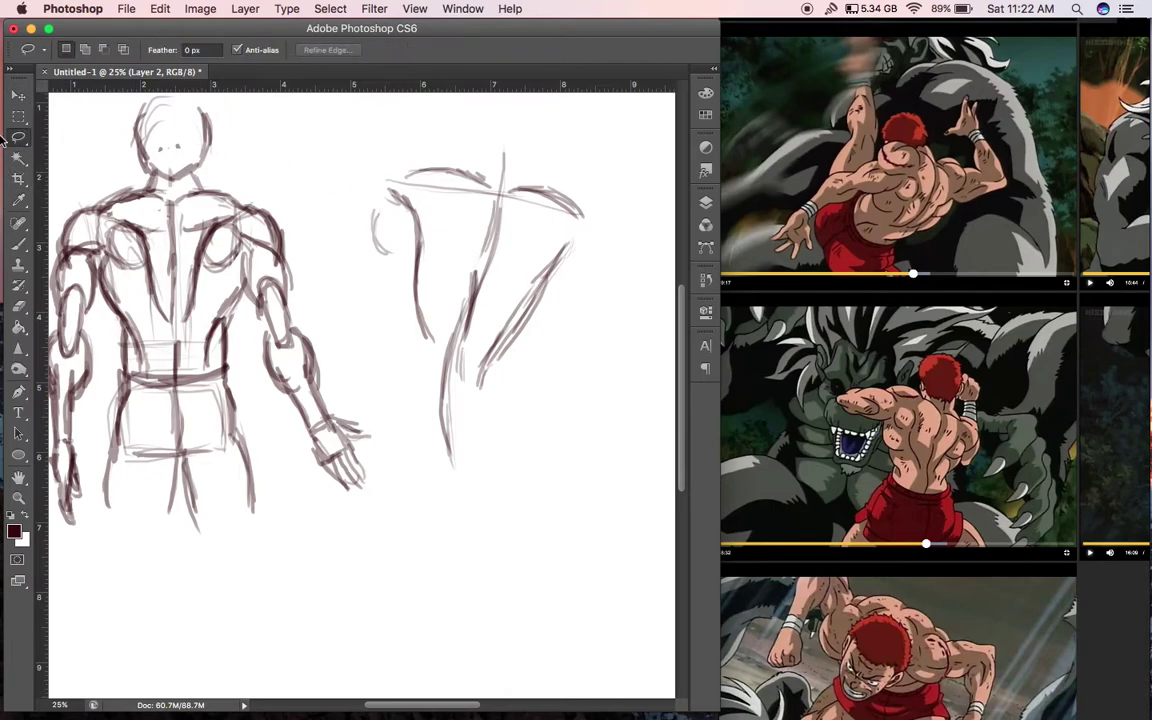
left_click(18, 95)
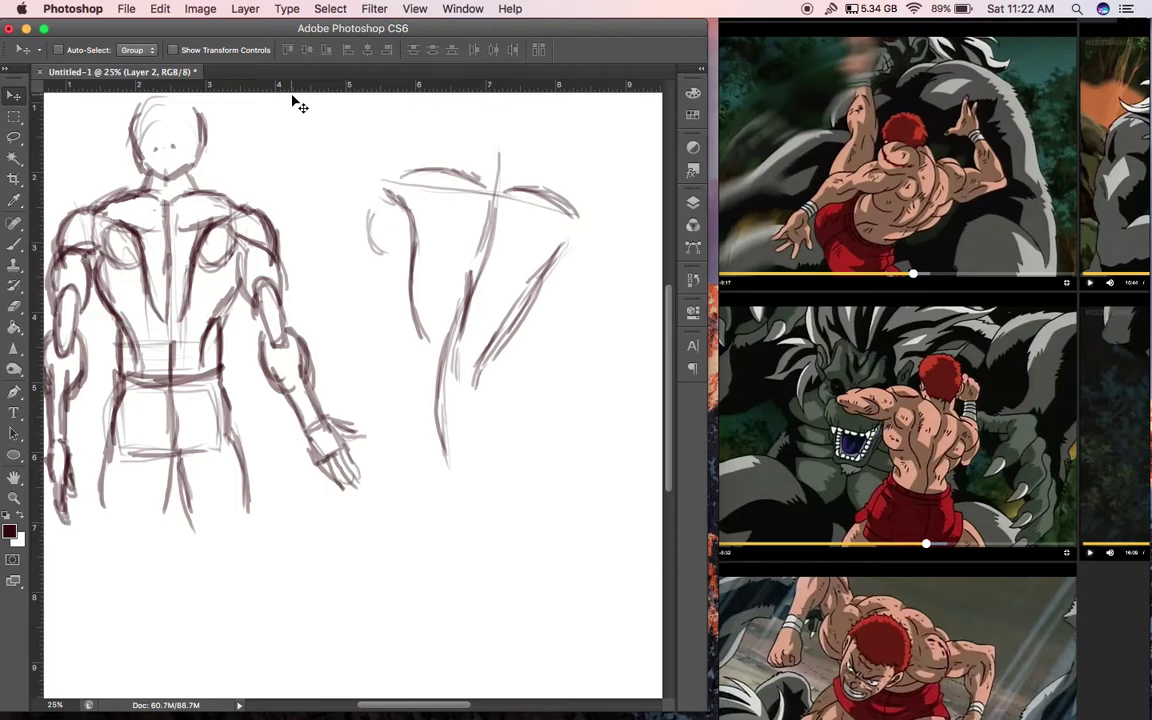
left_click(14, 244)
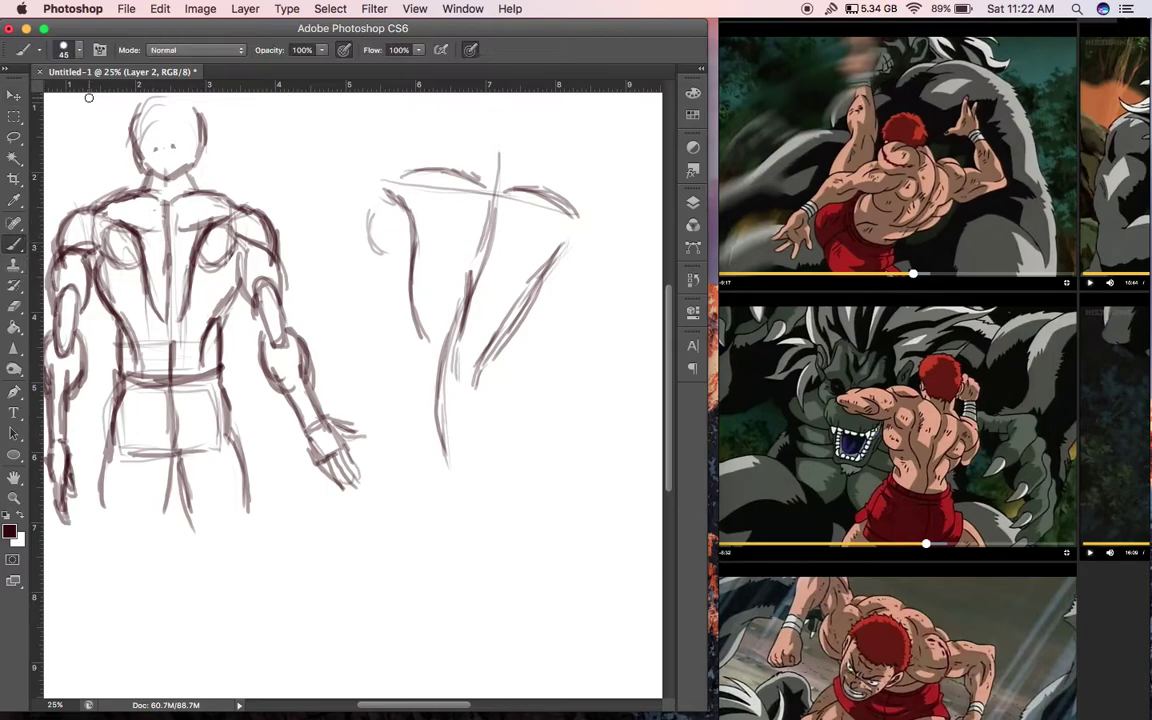
mouse_move(410, 189)
left_mouse_down()
mouse_move(378, 230)
mouse_move(450, 216)
mouse_move(463, 465)
mouse_move(415, 239)
left_mouse_up()
key("bracketleft")
key("bracketleft")
key("bracketleft")
Draw a long curved spine line for a twisting back pose beside the first figure
left_click_drag(509, 165, 514, 219)
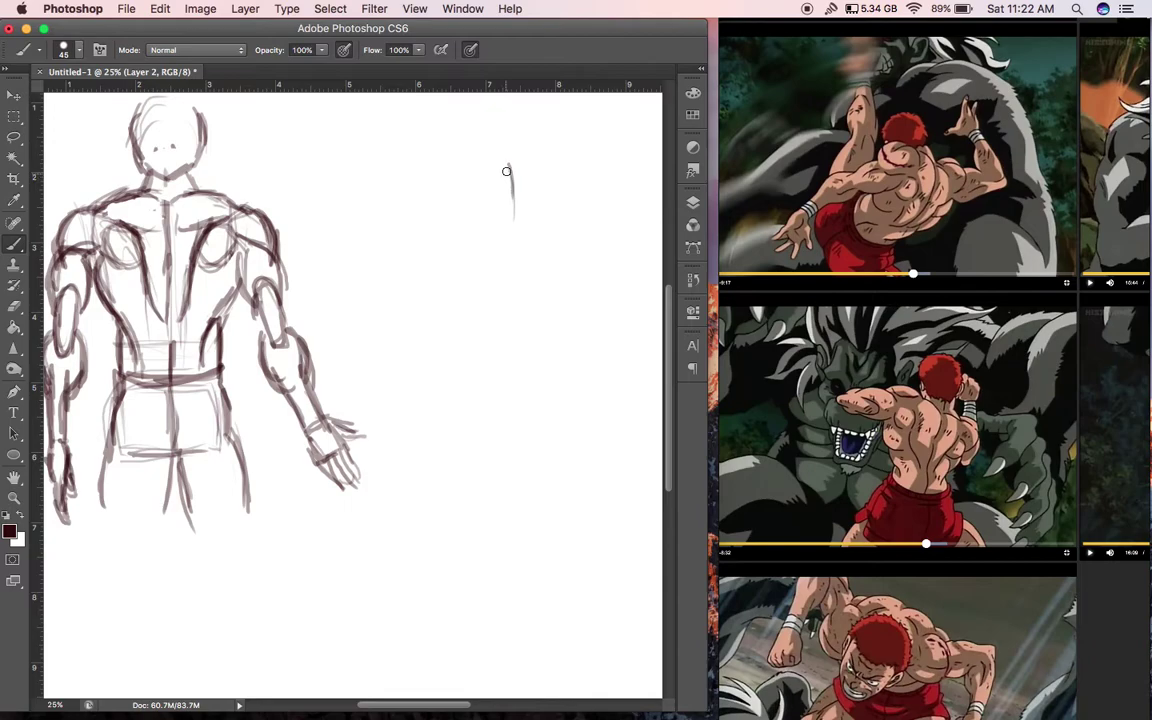
mouse_move(509, 178)
left_mouse_down()
mouse_move(495, 283)
mouse_move(502, 390)
left_mouse_up()
mouse_move(533, 144)
left_mouse_down()
mouse_move(502, 418)
mouse_move(501, 388)
left_mouse_up()
left_click_drag(511, 178, 481, 321)
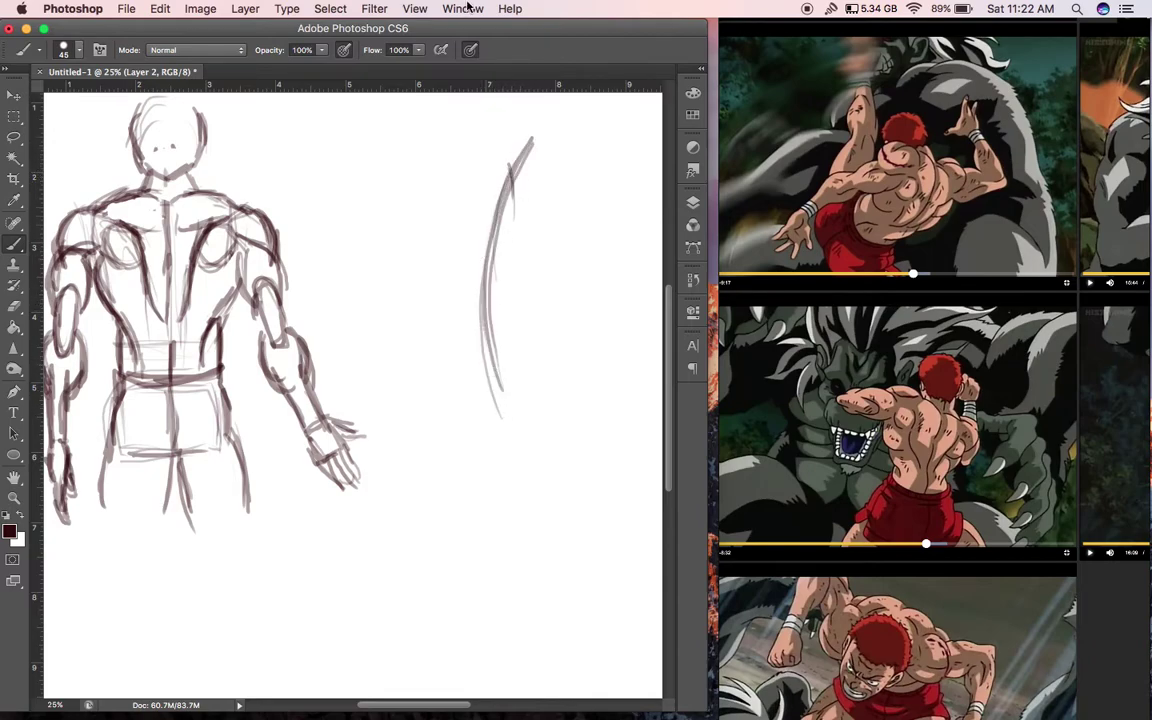
left_click_drag(518, 192, 518, 207)
left_click_drag(498, 154, 481, 239)
Block in the second pose's ribcage with a tilted shoulder line, tapering sides and a lower edge
left_click_drag(430, 152, 548, 181)
mouse_move(437, 150)
left_mouse_down()
mouse_move(585, 187)
mouse_move(515, 285)
left_mouse_up()
mouse_move(558, 218)
left_mouse_down()
mouse_move(520, 305)
mouse_move(529, 300)
left_mouse_up()
left_click_drag(432, 176, 449, 298)
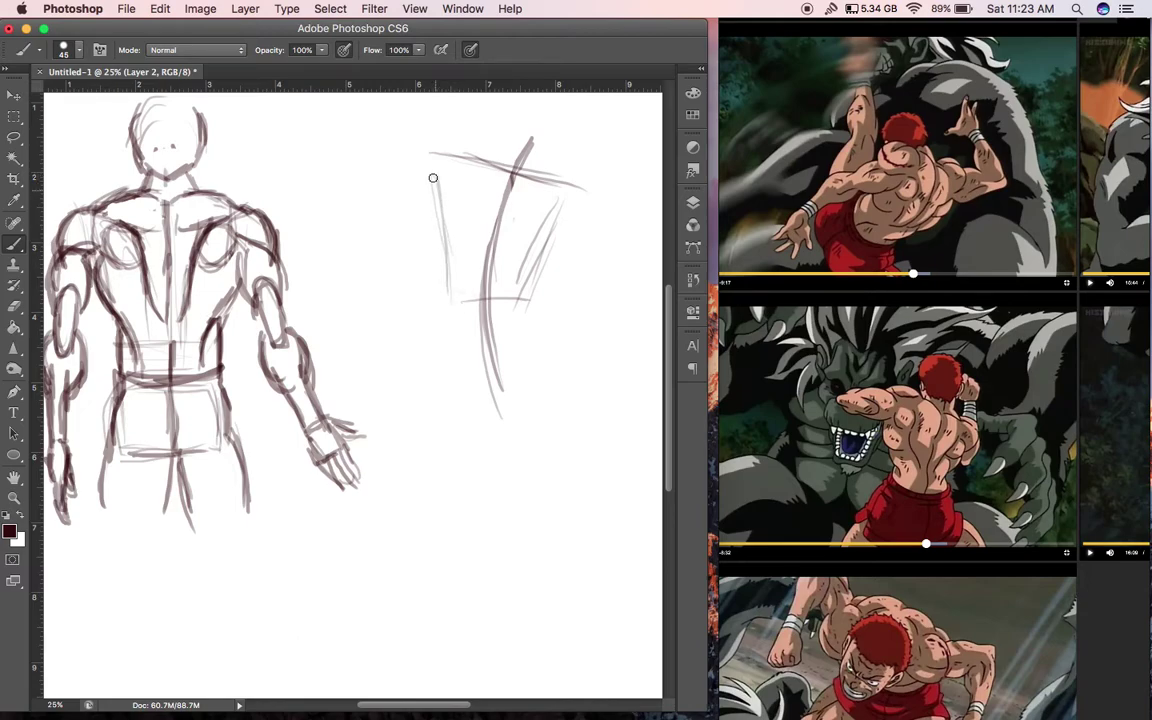
Add light guides for the second pose's head, shoulders, outstretched left arm and raised right fist
mouse_move(420, 159)
left_mouse_down()
mouse_move(369, 161)
mouse_move(417, 183)
left_mouse_up()
mouse_move(581, 187)
left_mouse_down()
mouse_move(567, 220)
mouse_move(575, 260)
mouse_move(585, 150)
mouse_move(563, 136)
mouse_move(574, 145)
mouse_move(510, 185)
left_mouse_up()
mouse_move(504, 115)
left_mouse_down()
mouse_move(552, 112)
mouse_move(505, 100)
mouse_move(497, 135)
mouse_move(548, 134)
mouse_move(548, 96)
left_mouse_up()
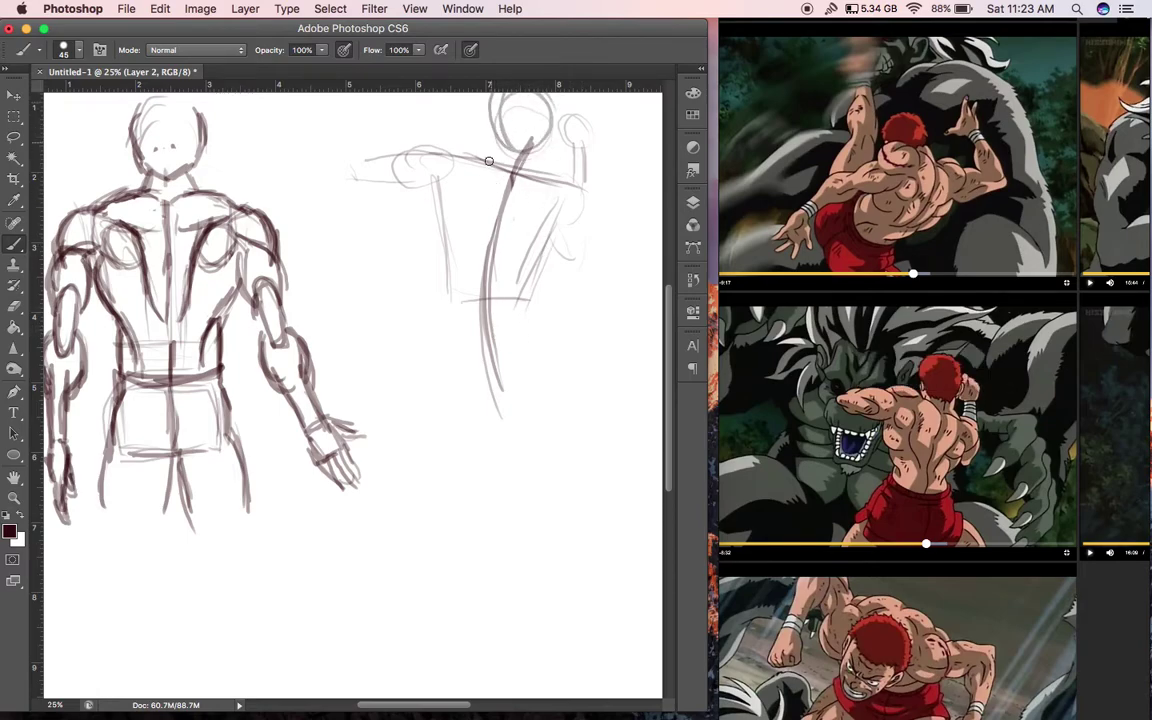
Draw the inner edge of the second pose's left shoulder blade and the rounded muscle beneath the armpit
left_click_drag(455, 171, 469, 255)
left_click_drag(453, 174, 470, 265)
key("super+z")
mouse_move(440, 178)
left_mouse_down()
mouse_move(474, 274)
mouse_move(457, 236)
left_mouse_up()
left_click_drag(418, 194, 438, 219)
mouse_move(407, 178)
left_mouse_down()
mouse_move(418, 222)
mouse_move(473, 268)
left_mouse_up()
Draw the second pose's right shoulder blade edge and the back muscle contour running down that side
left_click_drag(521, 226, 506, 274)
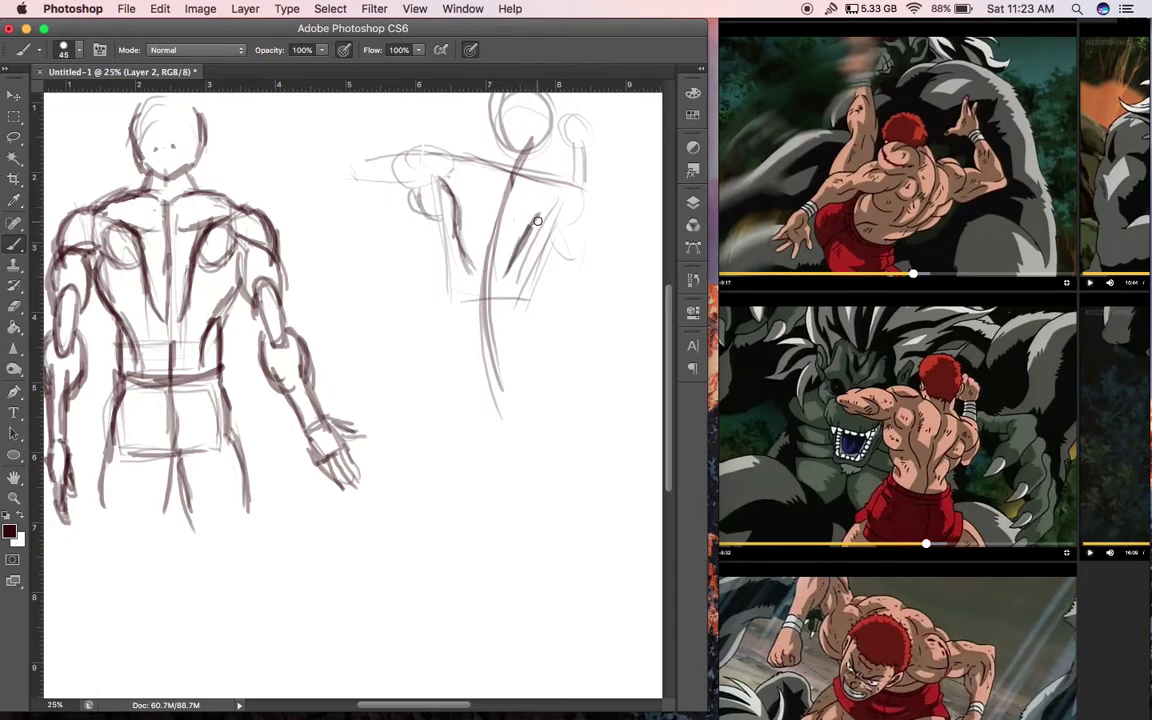
mouse_move(531, 231)
left_mouse_down()
mouse_move(556, 194)
mouse_move(564, 234)
mouse_move(557, 216)
left_mouse_up()
left_click_drag(556, 242, 541, 275)
left_click_drag(552, 249, 530, 278)
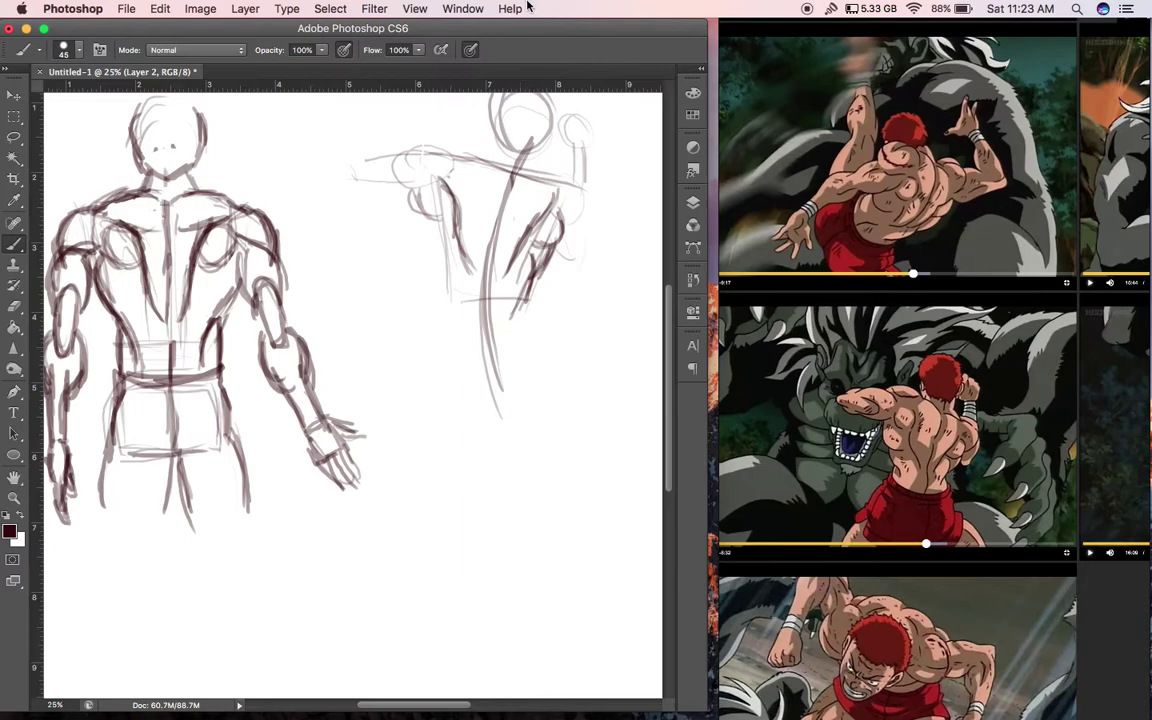
mouse_move(528, 296)
left_mouse_down()
mouse_move(536, 267)
mouse_move(512, 322)
left_mouse_up()
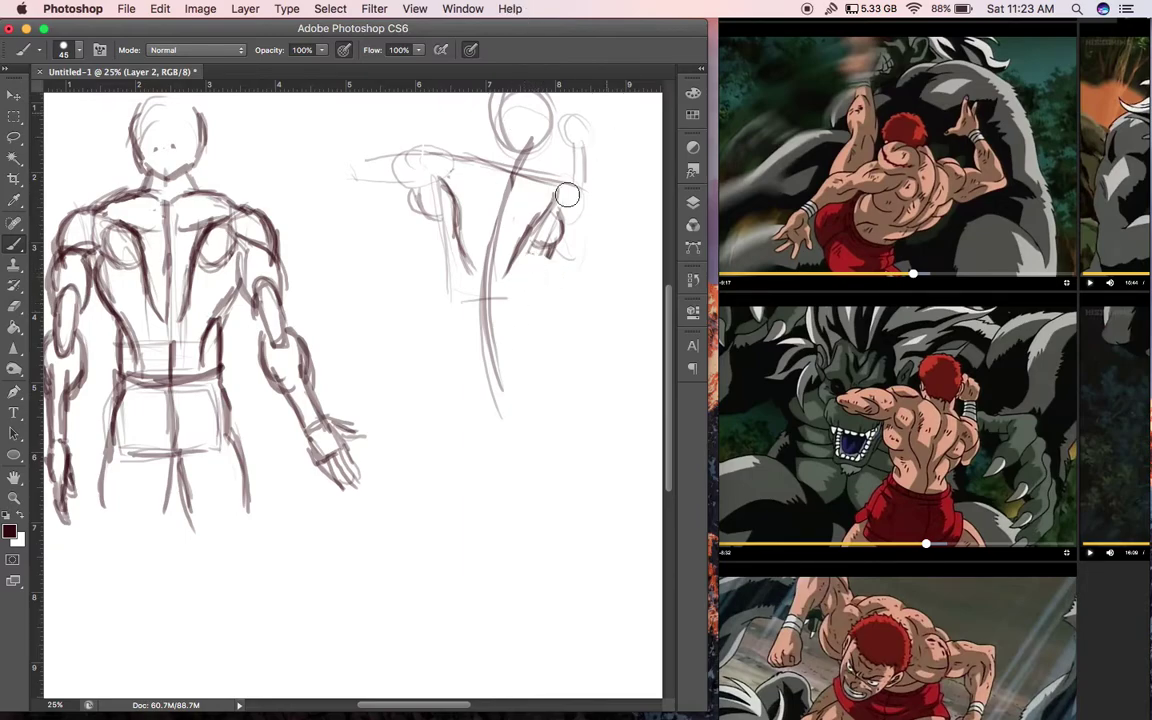
Redraw the second pose's right waist contour and add a curved waistband with a tilted box for the pelvis
mouse_move(530, 244)
left_mouse_down()
mouse_move(554, 254)
mouse_move(541, 285)
mouse_move(522, 289)
mouse_move(523, 322)
mouse_move(505, 329)
mouse_move(551, 331)
mouse_move(556, 362)
left_mouse_up()
left_click_drag(445, 341, 499, 330)
left_click_drag(443, 337, 459, 395)
left_click_drag(538, 303, 560, 369)
left_click_drag(448, 402, 555, 379)
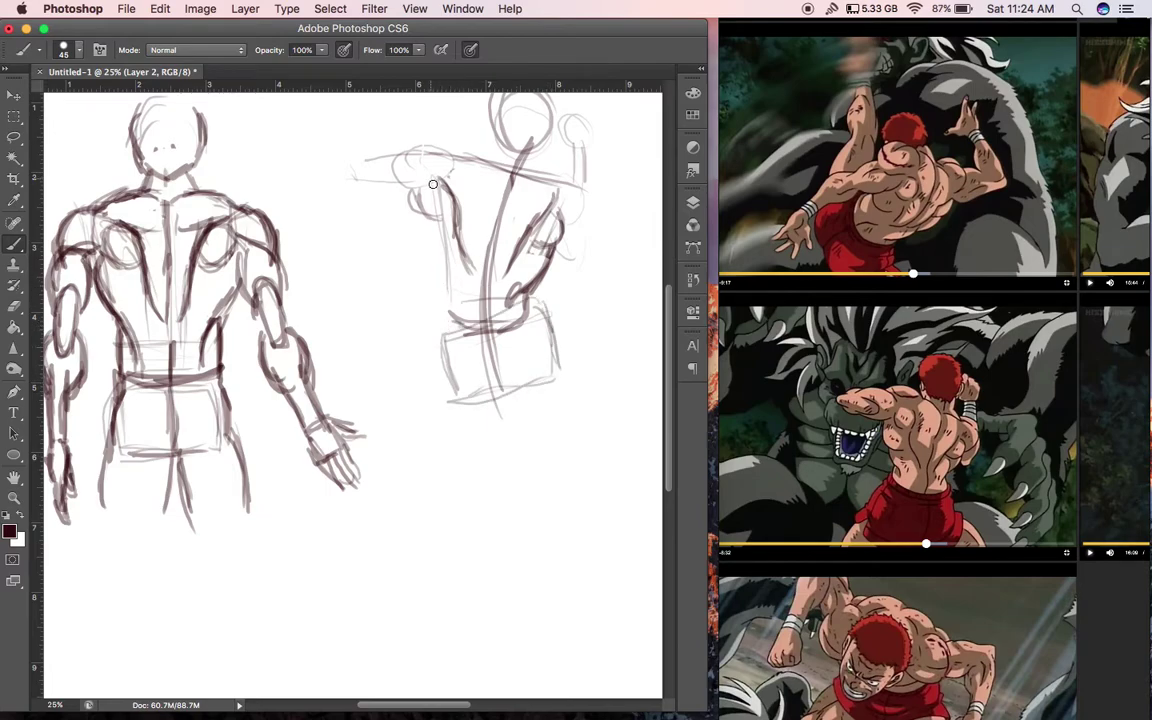
Define the lat and oblique bulges along both sides of the second pose's torso
mouse_move(441, 187)
left_mouse_down()
mouse_move(417, 203)
mouse_move(441, 215)
mouse_move(411, 235)
mouse_move(443, 261)
left_mouse_up()
mouse_move(412, 219)
left_mouse_down()
mouse_move(438, 260)
mouse_move(428, 257)
mouse_move(449, 265)
mouse_move(440, 291)
mouse_move(466, 304)
mouse_move(445, 320)
mouse_move(462, 329)
left_mouse_up()
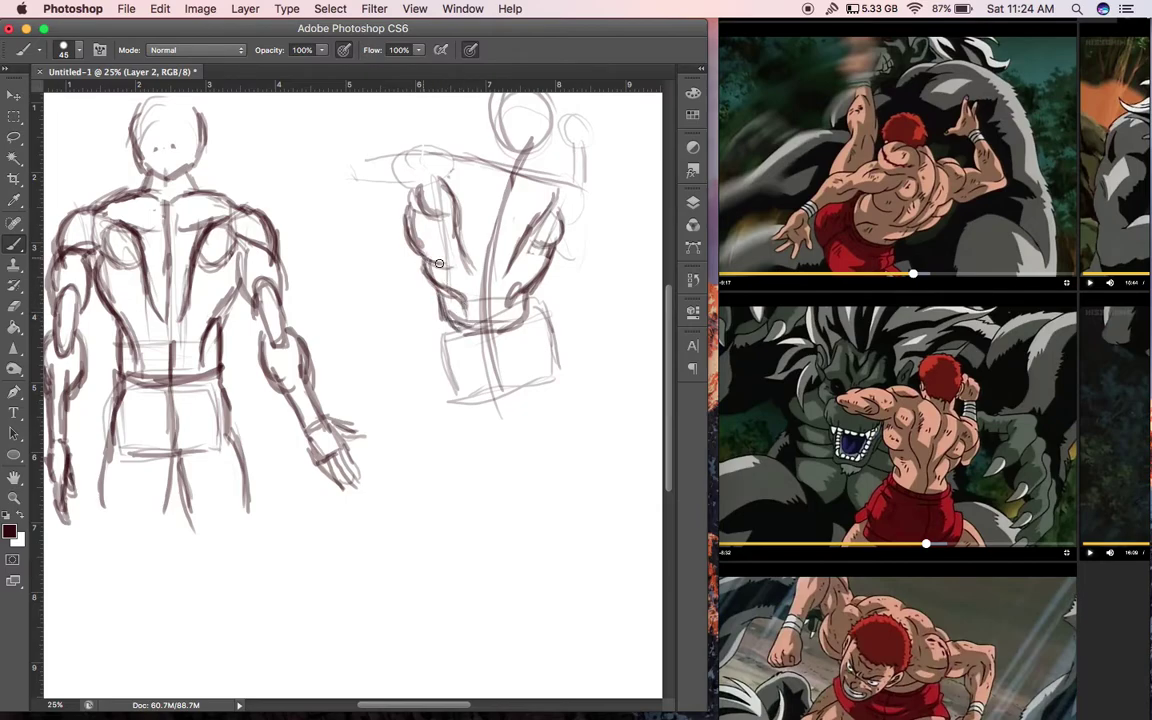
mouse_move(531, 272)
left_mouse_down()
mouse_move(514, 300)
mouse_move(549, 264)
mouse_move(524, 279)
left_mouse_up()
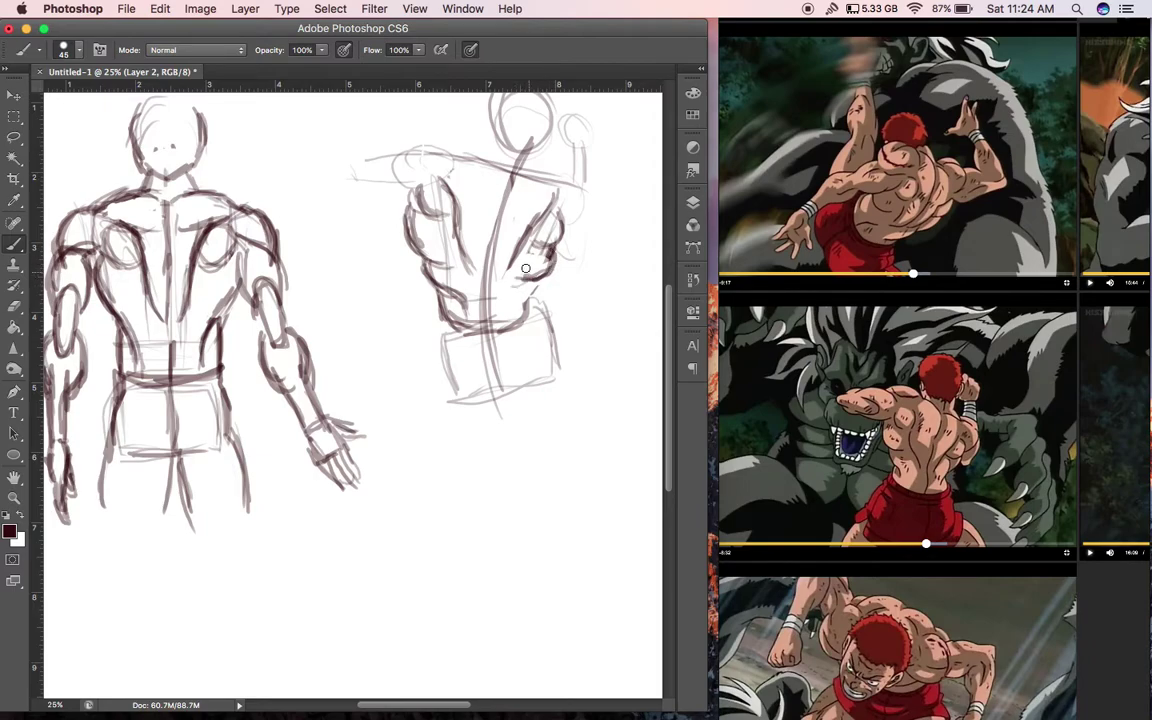
left_click_drag(519, 276, 526, 292)
left_click_drag(512, 128, 522, 126)
mouse_move(522, 289)
left_mouse_down()
mouse_move(512, 300)
mouse_move(528, 280)
mouse_move(510, 302)
mouse_move(532, 272)
mouse_move(529, 246)
left_mouse_up()
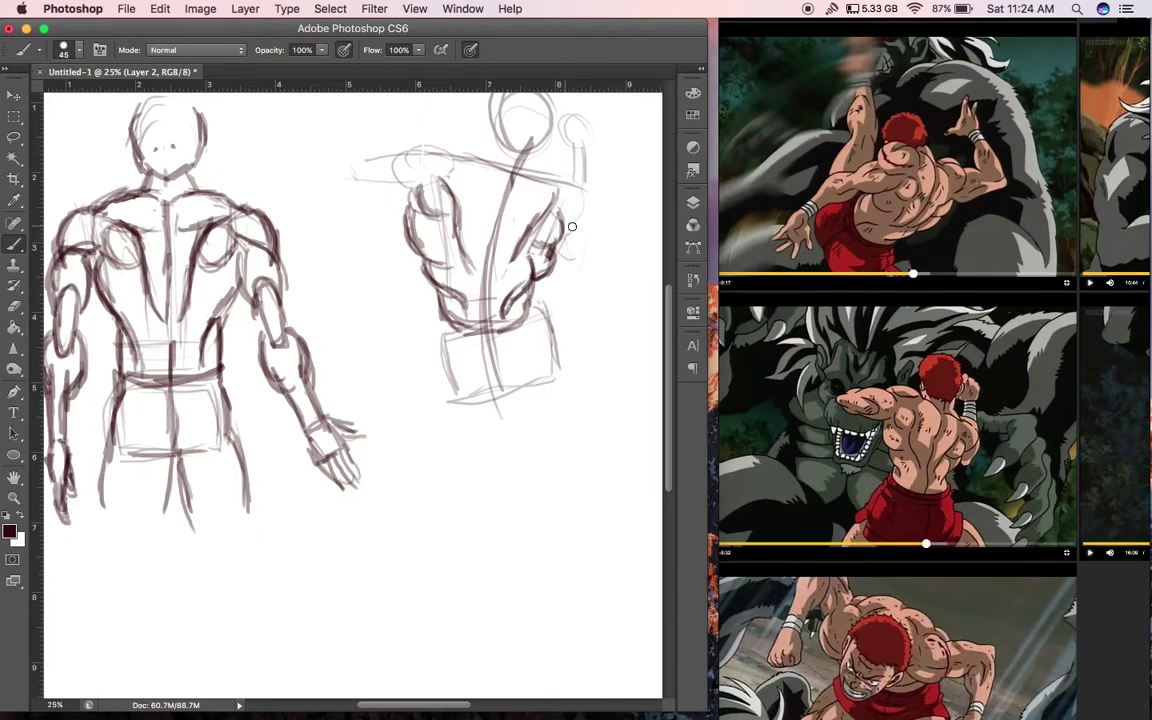
Darken the second pose's shoulder line and rounded right shoulder, and redraw the spine as short broken strokes
mouse_move(568, 236)
left_mouse_down()
mouse_move(581, 136)
mouse_move(592, 178)
mouse_move(555, 182)
mouse_move(589, 206)
mouse_move(578, 233)
mouse_move(582, 190)
left_mouse_up()
mouse_move(529, 175)
left_mouse_down()
mouse_move(490, 256)
mouse_move(487, 242)
mouse_move(488, 319)
mouse_move(498, 216)
left_mouse_up()
key("super+z")
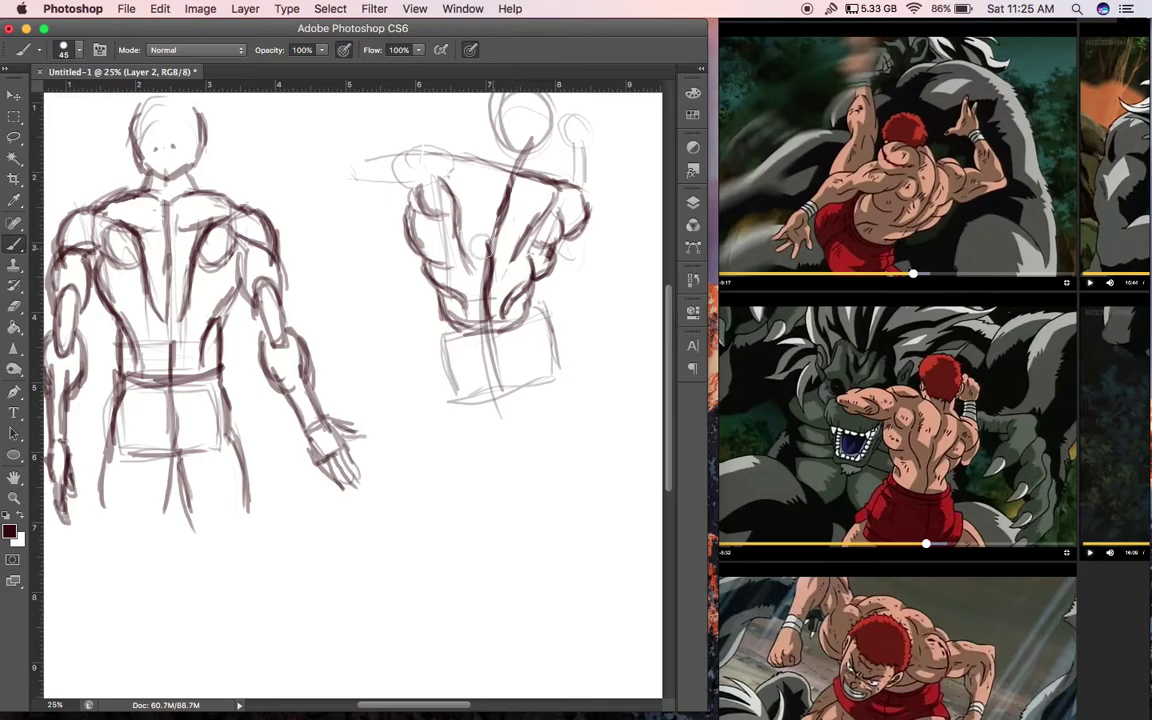
key("alt+super+z")
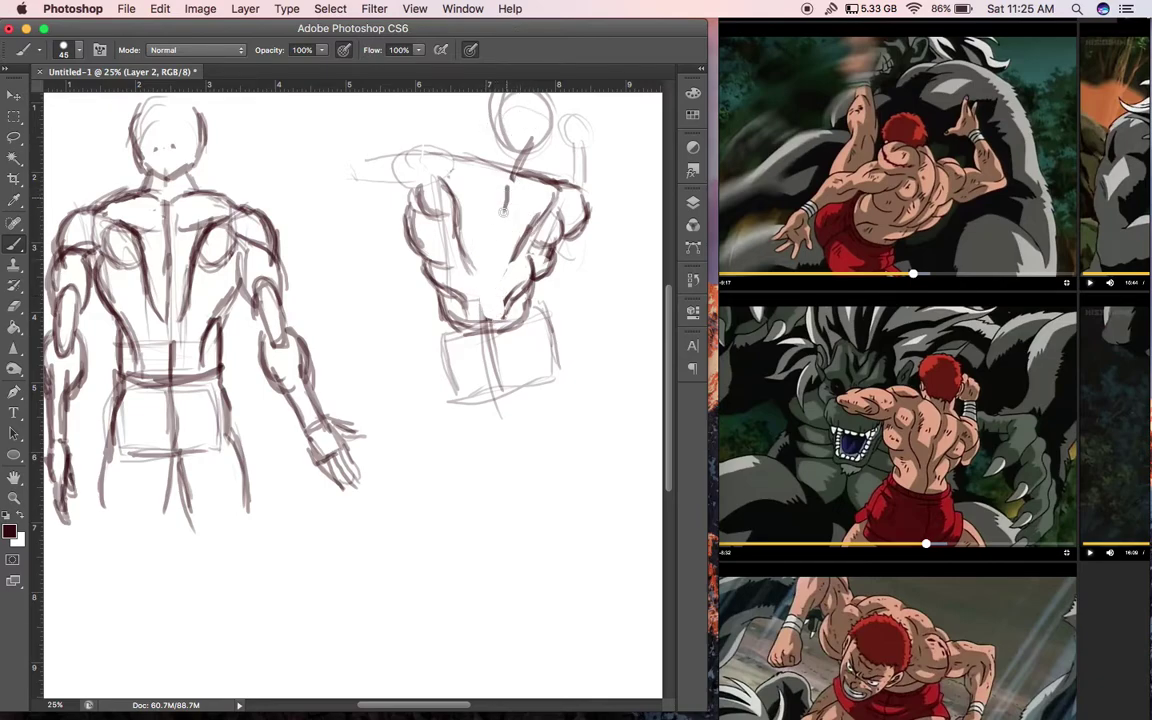
left_click_drag(502, 204, 498, 225)
left_click(316, 223)
mouse_move(494, 246)
left_mouse_down()
mouse_move(494, 312)
mouse_move(494, 255)
mouse_move(493, 316)
left_mouse_up()
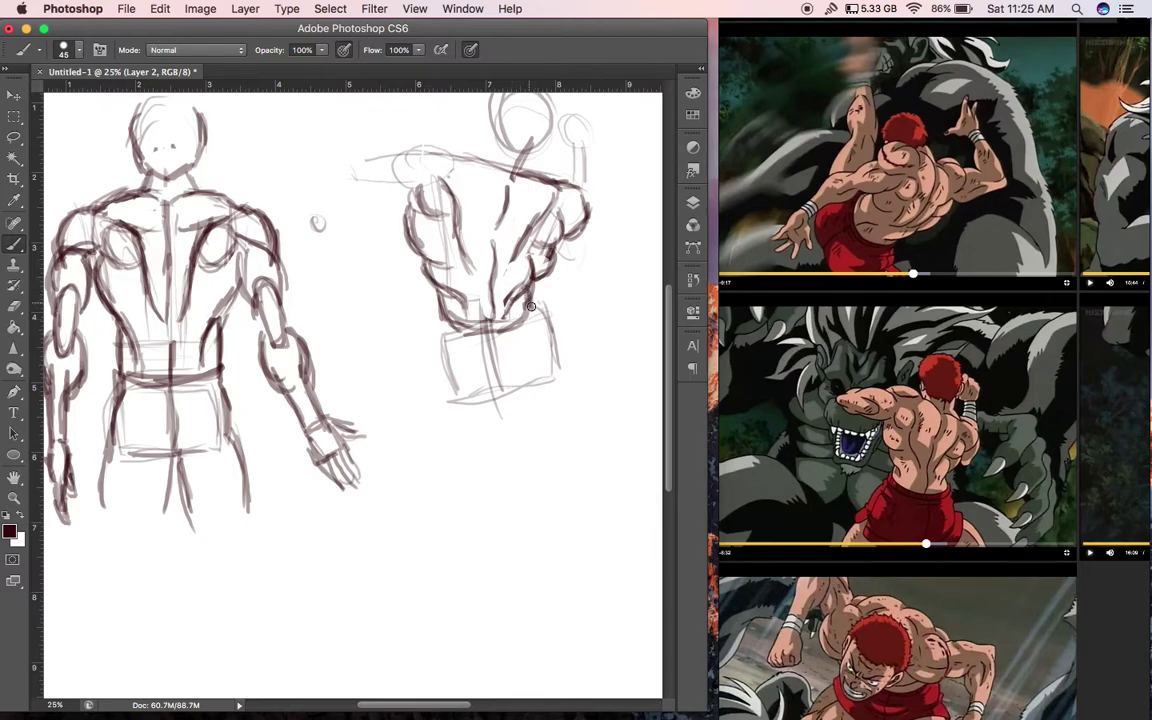
Draw the second pose's outer hips and widely spread upper thighs, with a hem across the left leg
left_click_drag(537, 303, 559, 353)
mouse_move(438, 324)
left_mouse_down()
mouse_move(443, 390)
mouse_move(429, 448)
left_mouse_up()
mouse_move(494, 414)
left_mouse_down()
mouse_move(492, 435)
mouse_move(556, 374)
mouse_move(600, 356)
mouse_move(603, 382)
left_mouse_up()
mouse_move(514, 396)
left_mouse_down()
mouse_move(584, 436)
mouse_move(501, 447)
mouse_move(493, 461)
left_mouse_up()
left_click_drag(428, 417, 497, 417)
left_click_drag(444, 410, 514, 411)
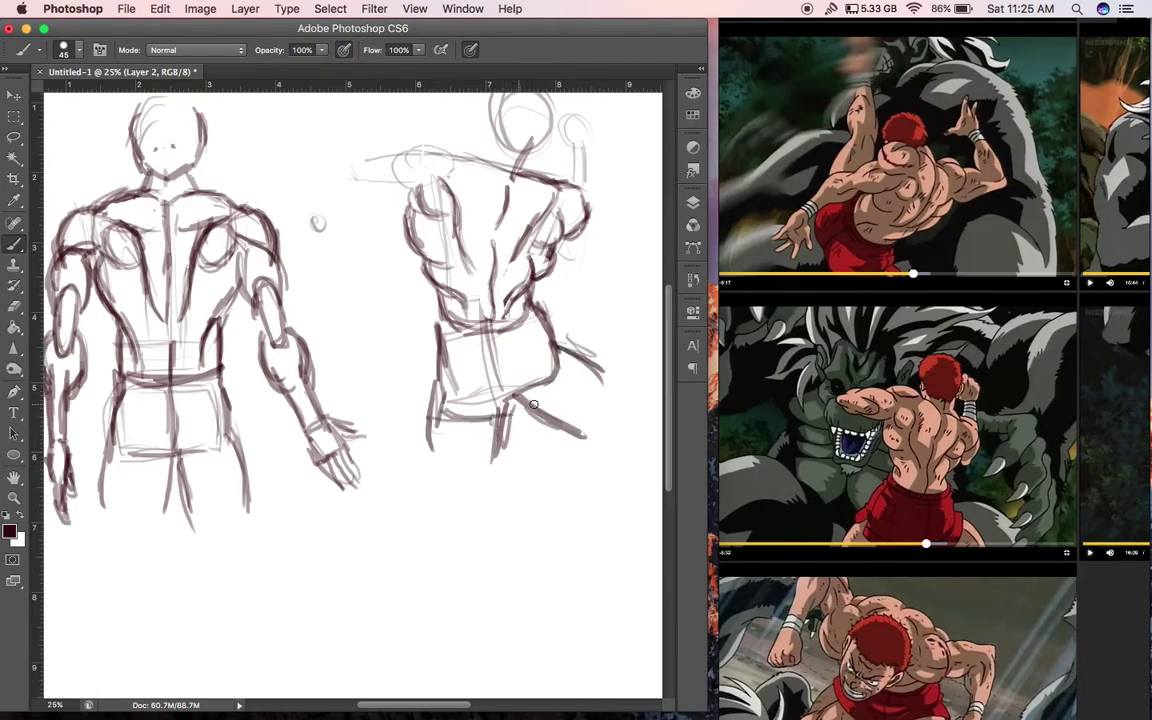
Add the shorts' waistband, centre seam and left side flap, and round off the right buttock
left_click_drag(575, 353, 556, 392)
left_click_drag(538, 303, 553, 341)
mouse_move(437, 332)
left_mouse_down()
mouse_move(492, 338)
mouse_move(458, 337)
left_mouse_up()
mouse_move(552, 318)
left_mouse_down()
mouse_move(502, 347)
mouse_move(516, 345)
left_mouse_up()
mouse_move(443, 337)
left_mouse_down()
mouse_move(480, 334)
mouse_move(513, 359)
mouse_move(522, 378)
mouse_move(510, 394)
left_mouse_up()
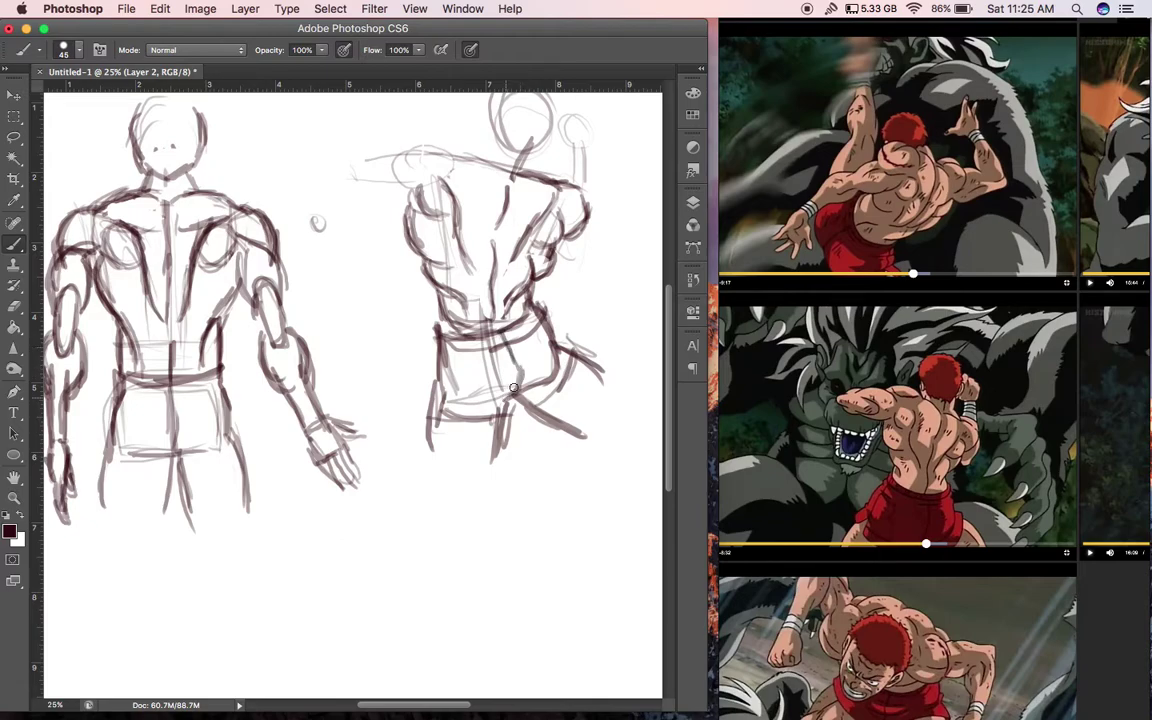
mouse_move(440, 330)
left_mouse_down()
mouse_move(447, 406)
mouse_move(427, 392)
mouse_move(428, 332)
mouse_move(431, 403)
mouse_move(454, 416)
mouse_move(441, 381)
mouse_move(499, 315)
mouse_move(487, 416)
mouse_move(446, 428)
left_mouse_up()
mouse_move(440, 347)
left_mouse_down()
mouse_move(437, 386)
mouse_move(434, 287)
mouse_move(433, 390)
mouse_move(441, 329)
left_mouse_up()
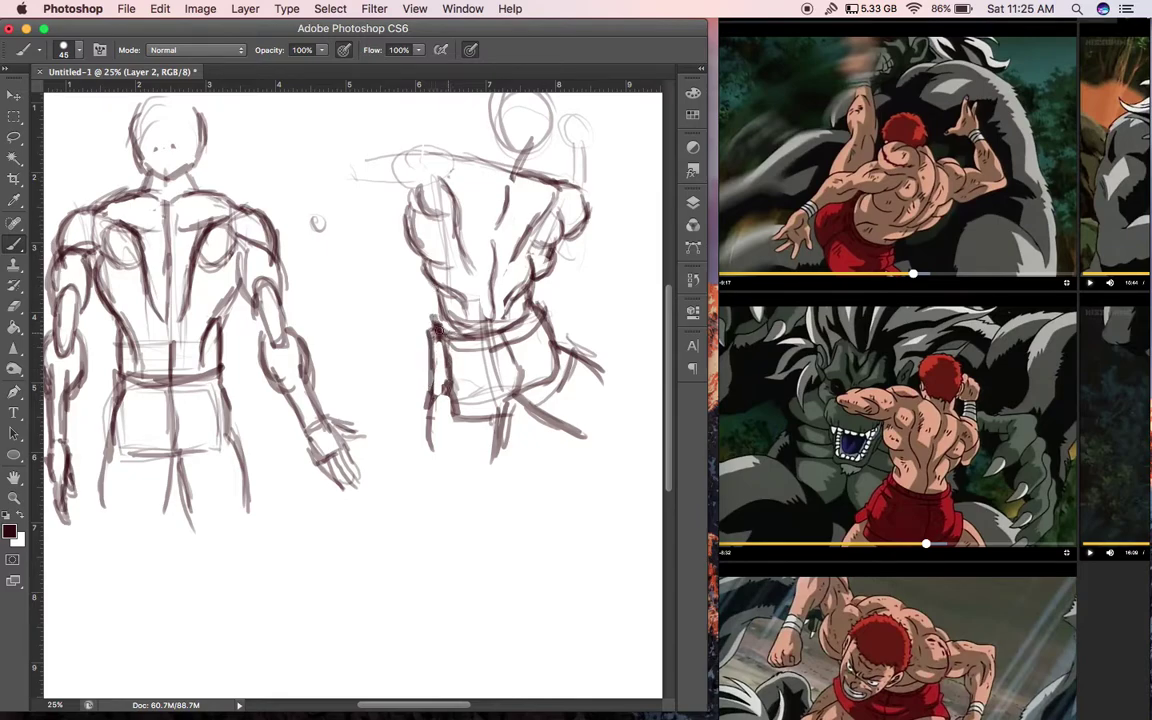
Draw the second pose's bulging left deltoid and foreshortened upper arm, and reinforce the torso edge below the armpit
mouse_move(410, 197)
left_mouse_down()
mouse_move(355, 191)
mouse_move(337, 158)
mouse_move(378, 148)
mouse_move(423, 171)
mouse_move(427, 140)
mouse_move(372, 128)
mouse_move(386, 127)
mouse_move(533, 178)
mouse_move(510, 145)
left_mouse_up()
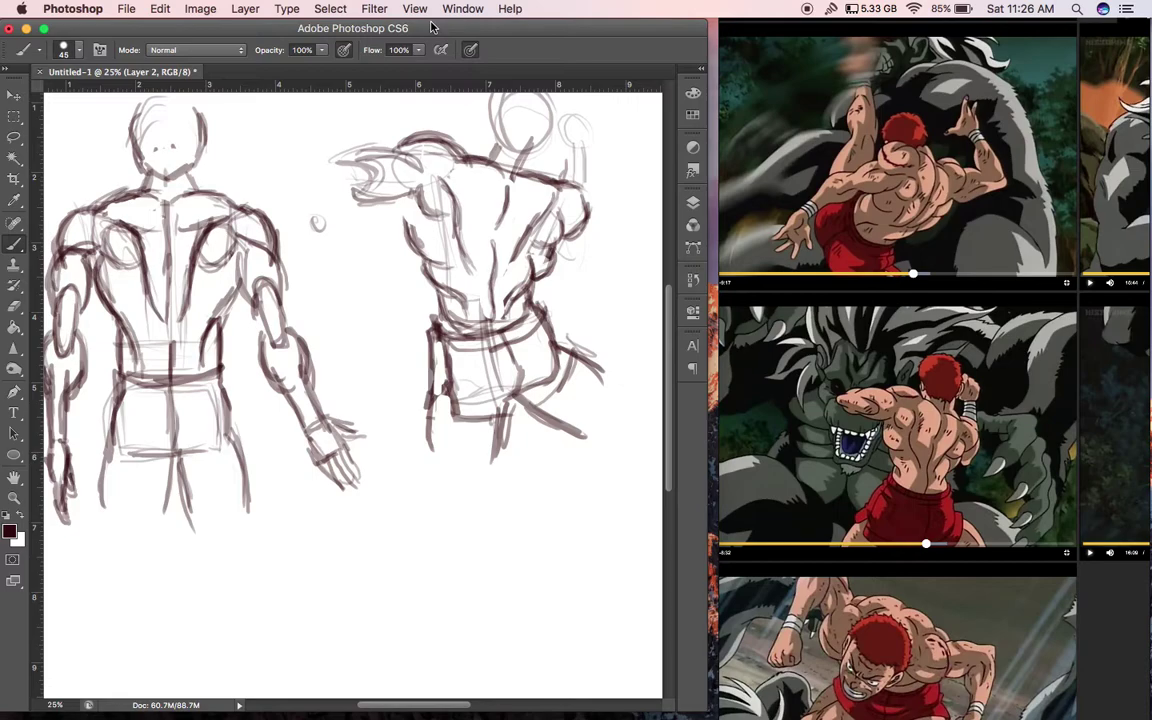
left_click_drag(408, 197, 413, 236)
left_click(14, 95)
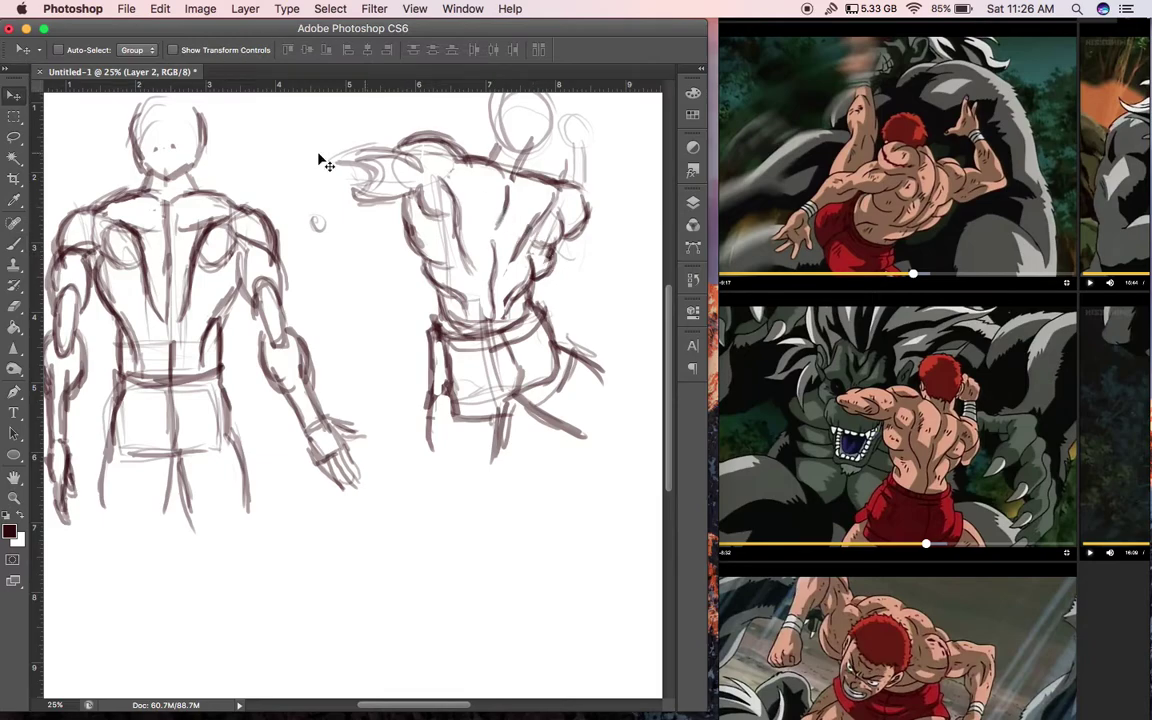
left_click(15, 236)
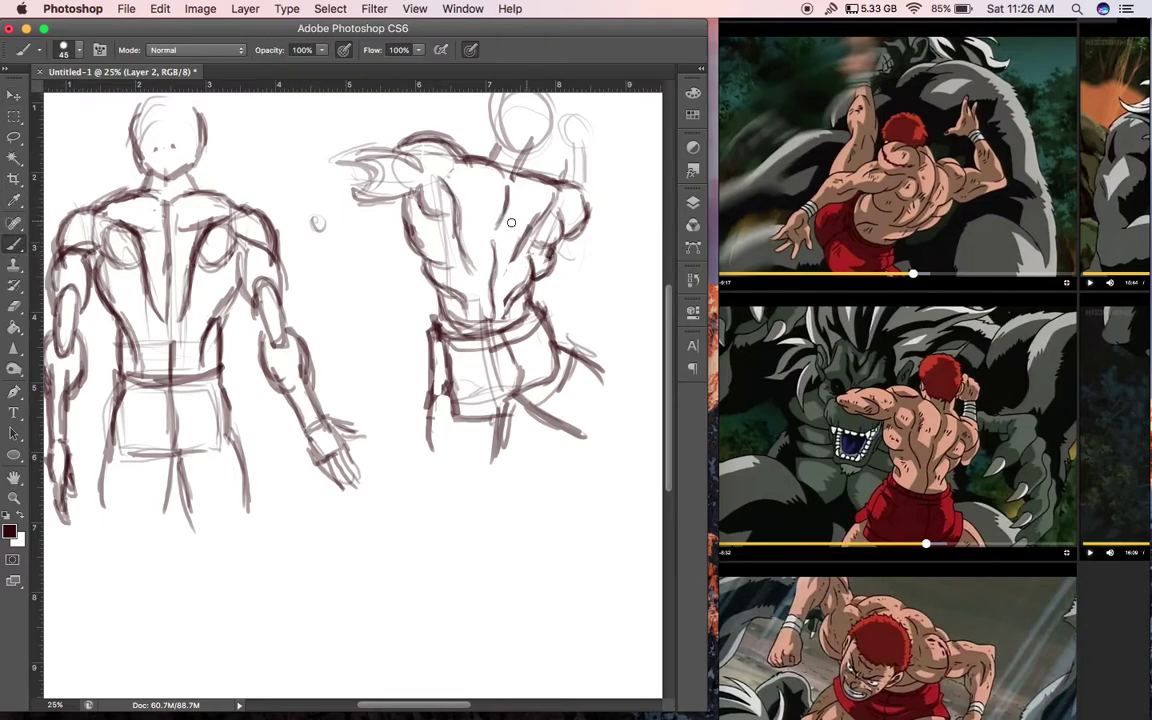
Scale both back-view figures down to about two thirds, keeping them at the upper left of the canvas
left_click(15, 96)
mouse_move(529, 237)
left_mouse_down()
mouse_move(546, 241)
mouse_move(540, 196)
mouse_move(527, 239)
left_mouse_up()
key("super+t")
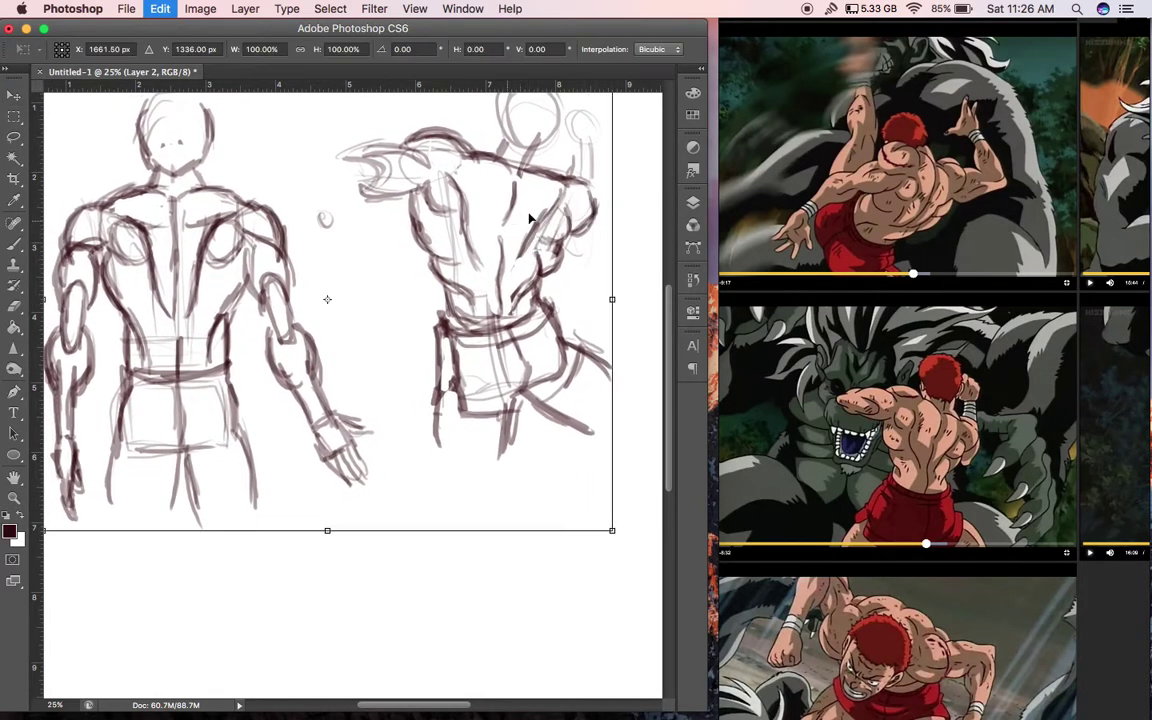
mouse_move(594, 522)
left_mouse_down()
mouse_move(455, 470)
mouse_move(418, 408)
left_mouse_up()
key("Return")
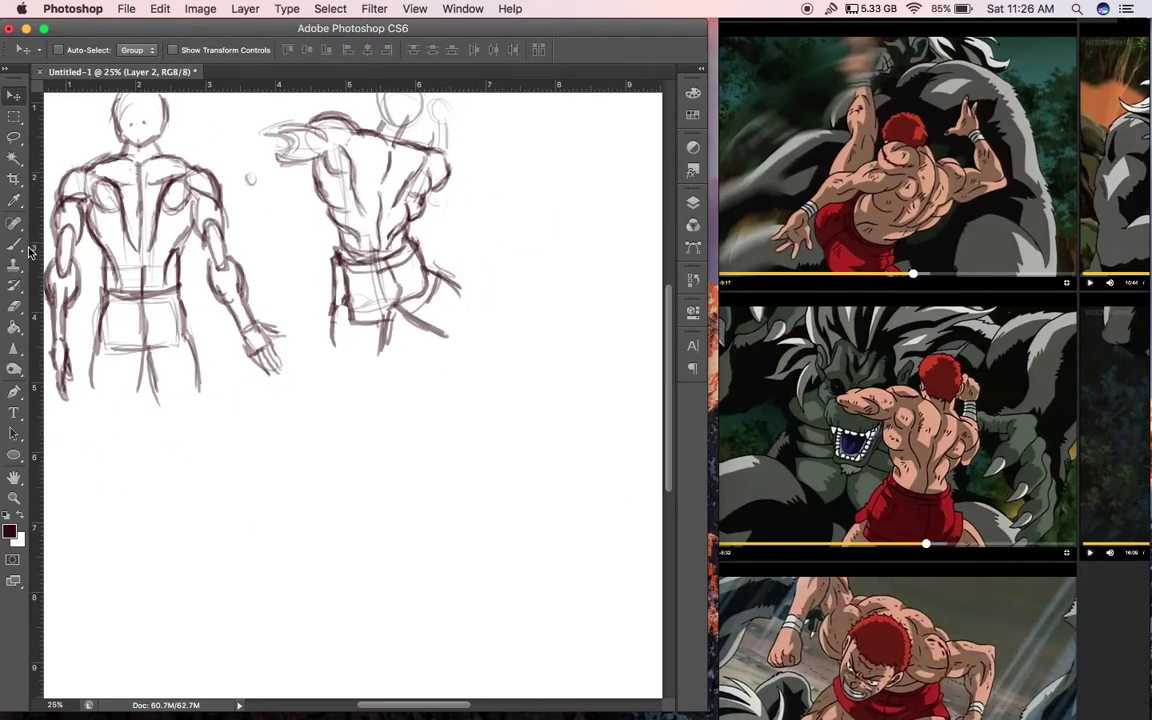
Sketch a light curved spine for a third back-view pose right of the others, with the ribcage sides and waist
key("b")
left_click_drag(570, 222, 557, 388)
left_click_drag(567, 214, 553, 424)
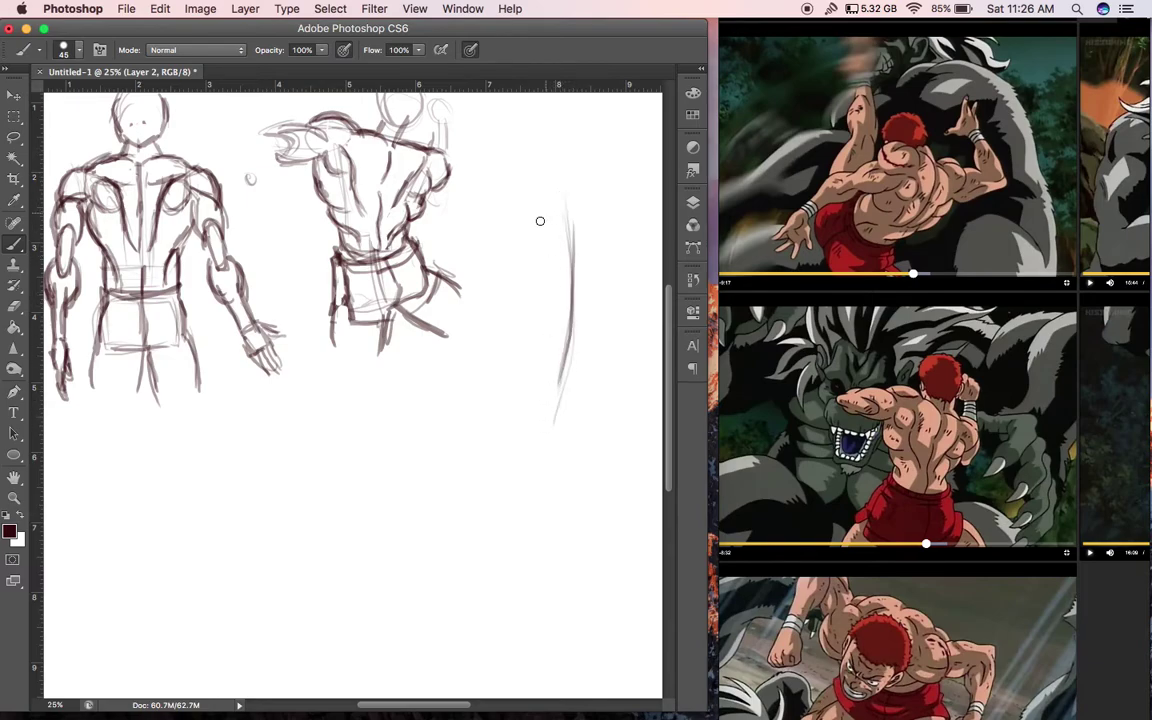
left_click_drag(536, 222, 565, 281)
mouse_move(530, 221)
left_mouse_down()
mouse_move(614, 198)
mouse_move(606, 310)
left_mouse_up()
mouse_move(611, 255)
left_mouse_down()
mouse_move(600, 305)
mouse_move(546, 320)
left_mouse_up()
left_click_drag(540, 316, 521, 217)
mouse_move(524, 222)
left_mouse_down()
mouse_move(551, 312)
mouse_move(568, 304)
mouse_move(546, 304)
left_mouse_up()
mouse_move(598, 205)
left_mouse_down()
mouse_move(609, 287)
mouse_move(546, 299)
mouse_move(606, 291)
left_mouse_up()
Block in the third pose's hip box and two widely spread upper thighs
mouse_move(547, 337)
left_mouse_down()
mouse_move(545, 322)
mouse_move(539, 339)
left_mouse_up()
mouse_move(541, 338)
left_mouse_down()
mouse_move(597, 346)
mouse_move(608, 324)
mouse_move(602, 359)
left_mouse_up()
mouse_move(596, 363)
left_mouse_down()
mouse_move(542, 352)
mouse_move(546, 314)
left_mouse_up()
mouse_move(549, 315)
left_mouse_down()
mouse_move(618, 319)
mouse_move(607, 370)
left_mouse_up()
left_click_drag(540, 350, 514, 388)
left_click_drag(611, 346, 636, 419)
mouse_move(574, 370)
left_mouse_down()
mouse_move(598, 413)
mouse_move(531, 407)
left_mouse_up()
left_click_drag(563, 368, 543, 420)
left_click_drag(533, 340, 507, 402)
left_click_drag(575, 355, 590, 378)
left_click_drag(629, 352, 635, 368)
Add the third pose's shoulder line, round right shoulder with an outstretched upper arm, neck and oval head
mouse_move(529, 216)
left_mouse_down()
mouse_move(499, 257)
mouse_move(504, 298)
mouse_move(549, 223)
left_mouse_up()
left_click_drag(618, 185, 597, 202)
left_click_drag(654, 177, 620, 212)
left_click_drag(555, 168, 558, 209)
mouse_move(545, 128)
left_mouse_down()
mouse_move(573, 145)
mouse_move(542, 133)
left_mouse_up()
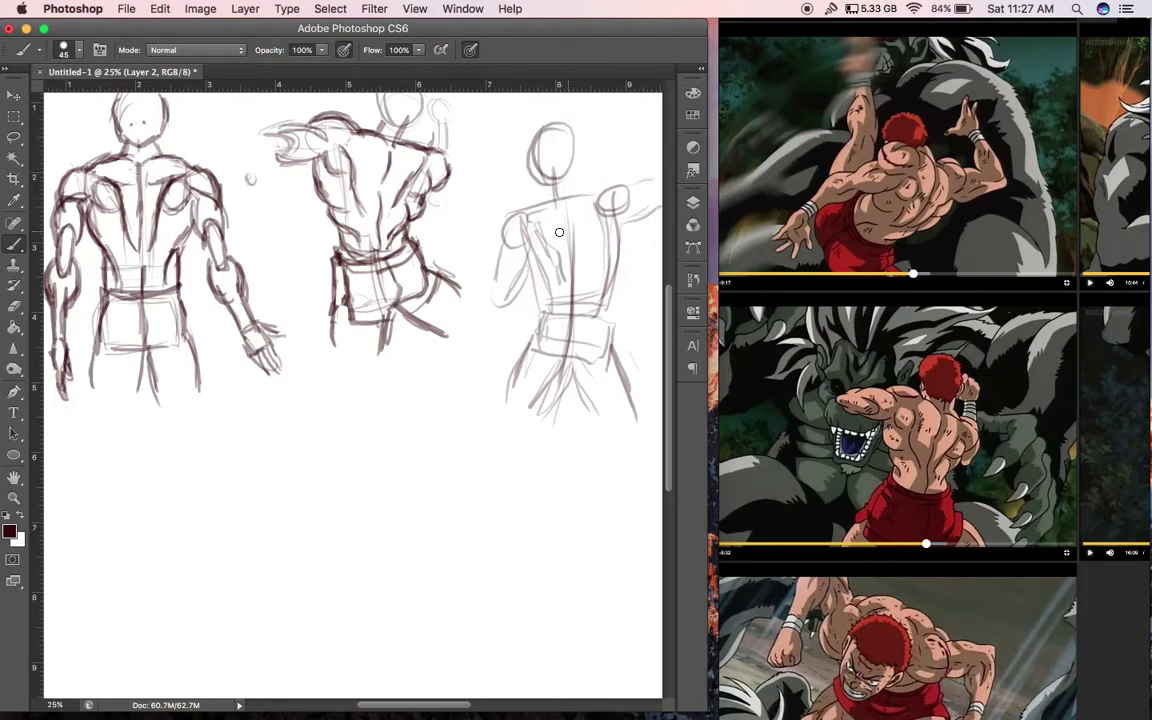
Darken the third pose's spine and the diagonal back muscle lines on both sides of it
mouse_move(543, 244)
left_mouse_down()
mouse_move(534, 228)
mouse_move(568, 272)
left_mouse_up()
left_click_drag(596, 213, 584, 286)
mouse_move(521, 262)
left_mouse_down()
mouse_move(529, 212)
mouse_move(571, 282)
left_mouse_up()
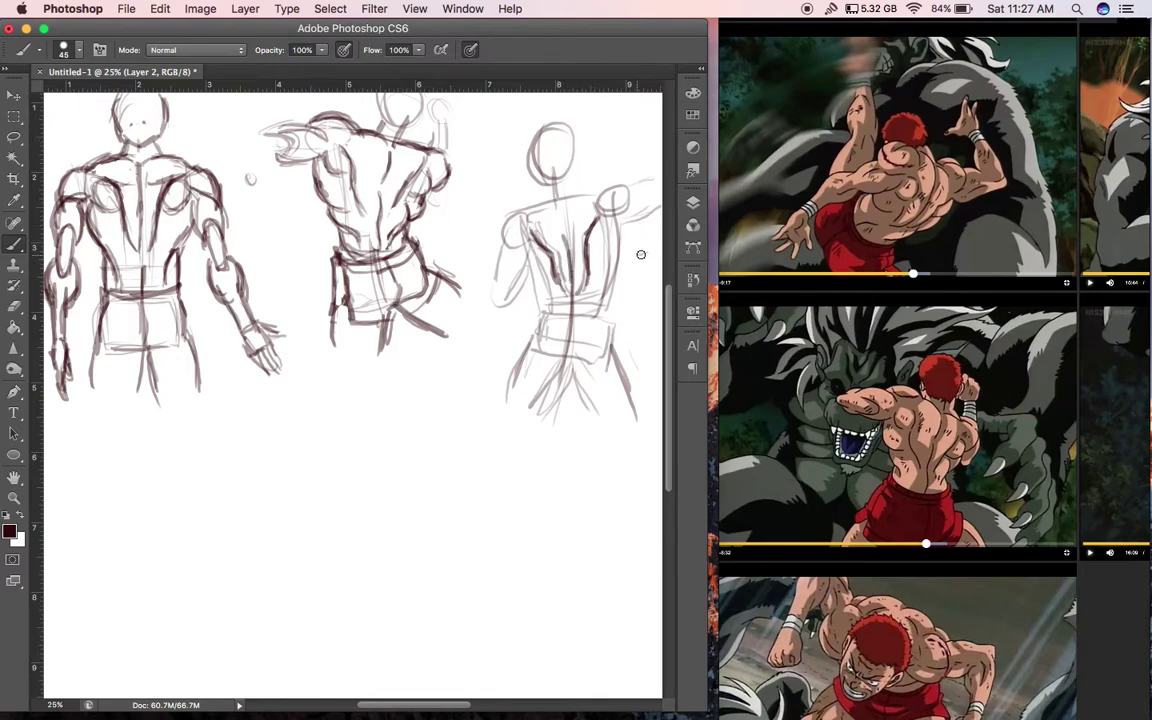
left_click_drag(556, 211, 569, 253)
Reduce the brush size to 30 and darken the third pose's shoulder line and left deltoid
key("bracketleft")
key("bracketleft")
key("bracketright")
left_click_drag(568, 193, 627, 183)
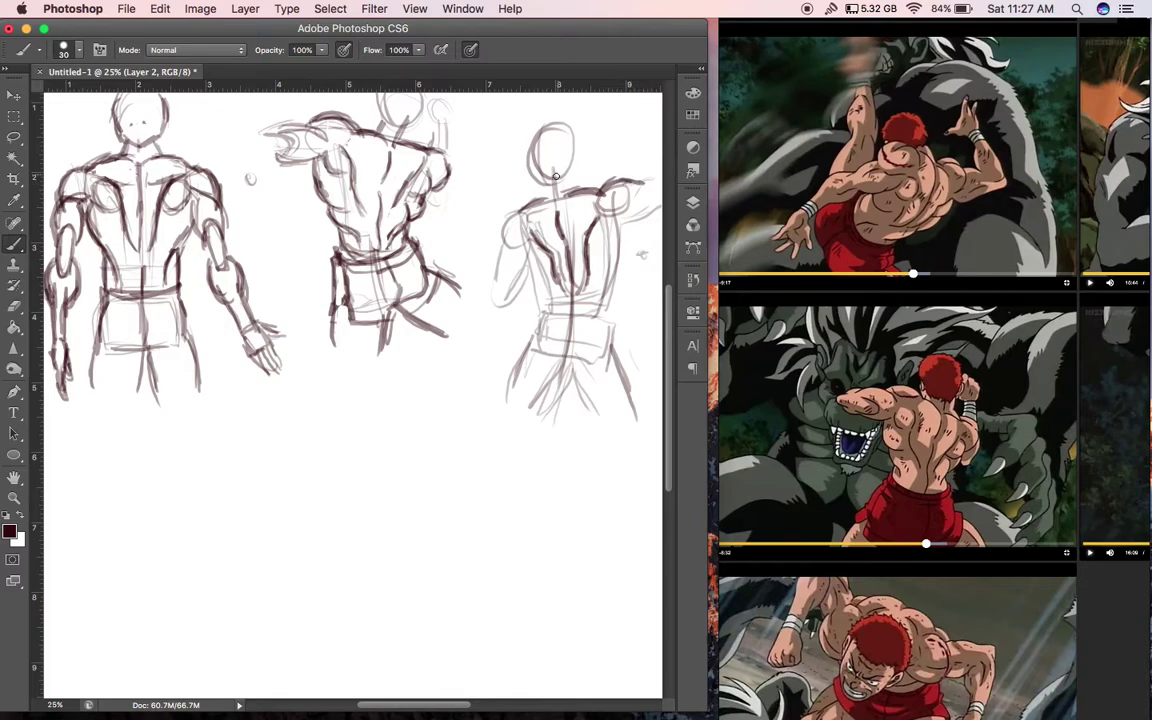
left_click_drag(512, 204, 498, 230)
Darken the third pose's bulging left and right torso edges and the curved waistline
mouse_move(531, 274)
left_mouse_down()
mouse_move(562, 311)
mouse_move(541, 314)
left_mouse_up()
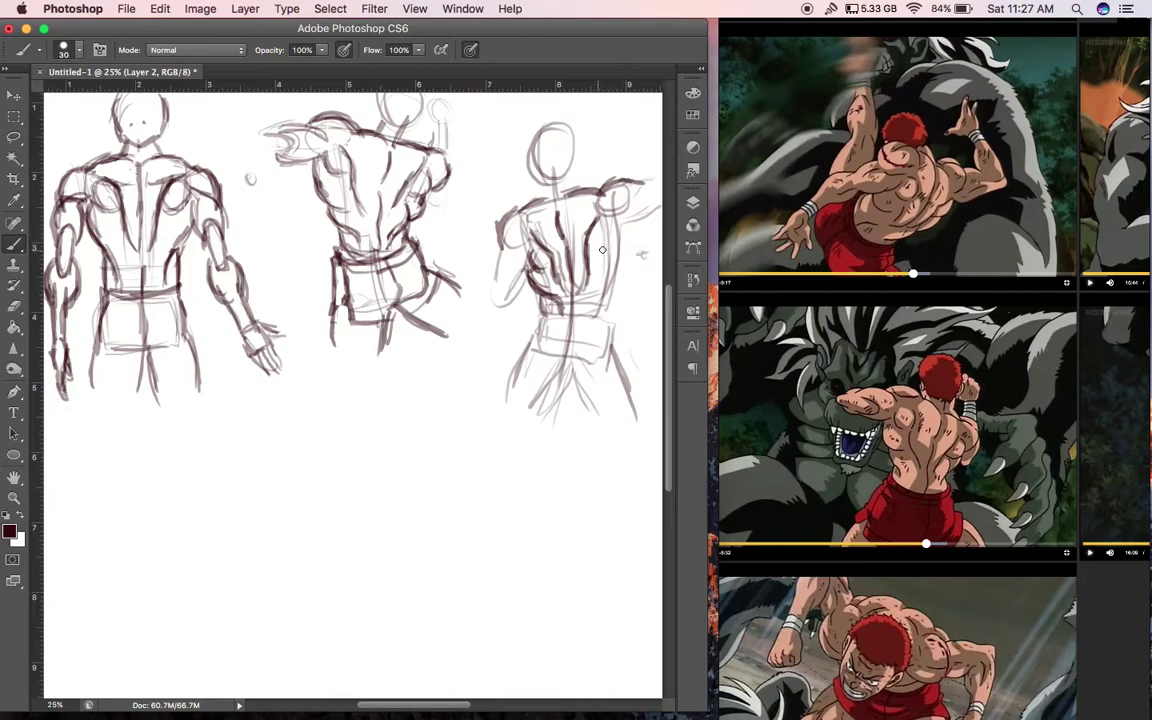
left_click_drag(598, 253, 606, 246)
mouse_move(619, 241)
left_mouse_down()
mouse_move(598, 294)
mouse_move(609, 318)
mouse_move(569, 312)
mouse_move(565, 322)
mouse_move(588, 325)
mouse_move(601, 303)
mouse_move(620, 322)
left_mouse_up()
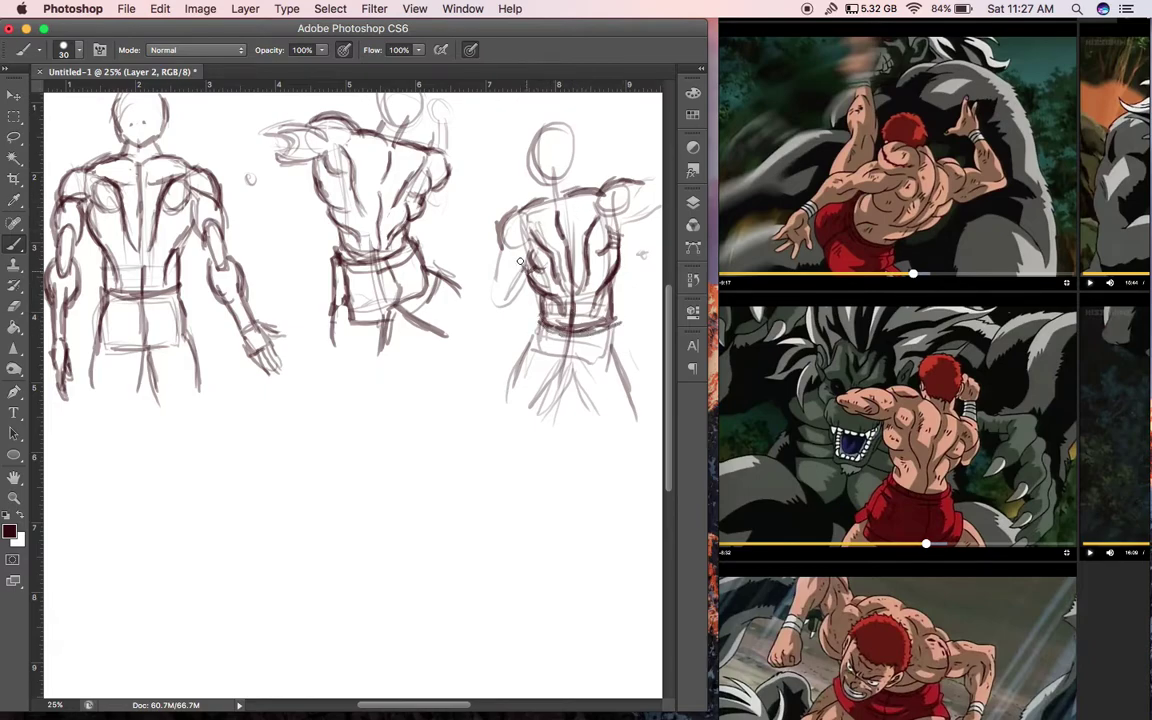
Draw the third pose's left upper arm and its outstretched, foreshortened right arm with rounded muscle shapes
left_click_drag(505, 250, 520, 290)
left_click_drag(510, 299, 496, 265)
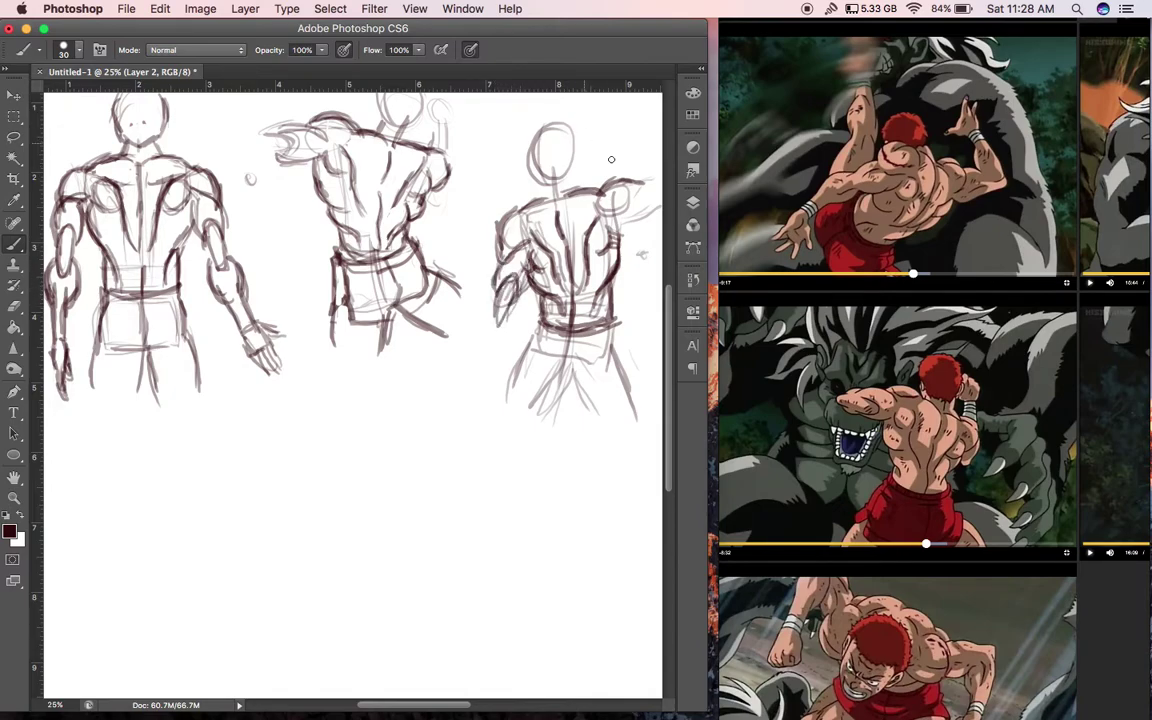
left_click_drag(617, 204, 632, 187)
left_click_drag(613, 216, 656, 208)
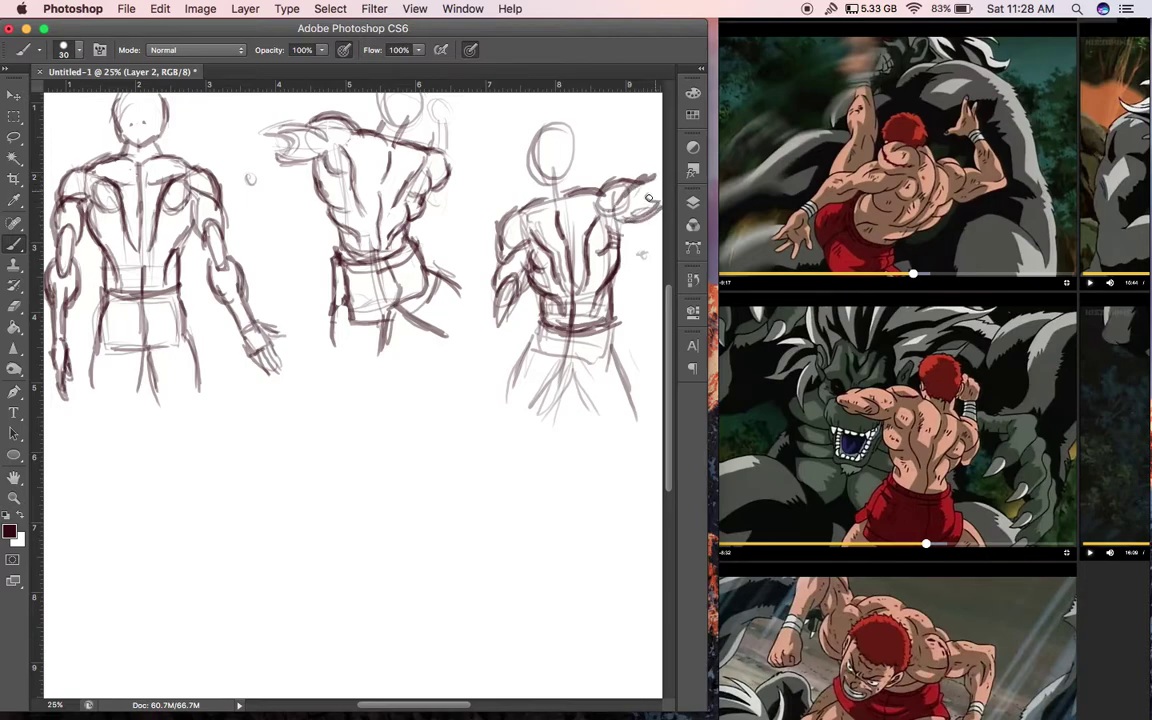
left_click_drag(655, 181, 660, 197)
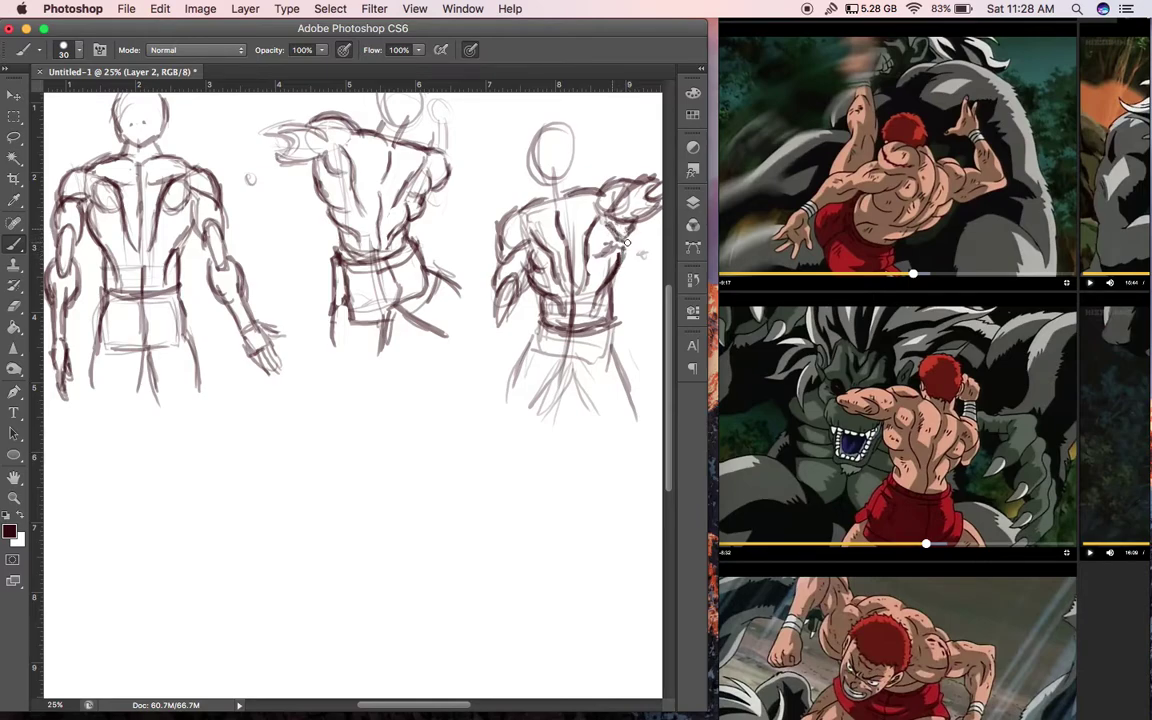
Rework the muscle strokes below the third pose's right armpit, and outline the neck and head
left_click_drag(613, 249, 594, 260)
left_click_drag(540, 200, 537, 181)
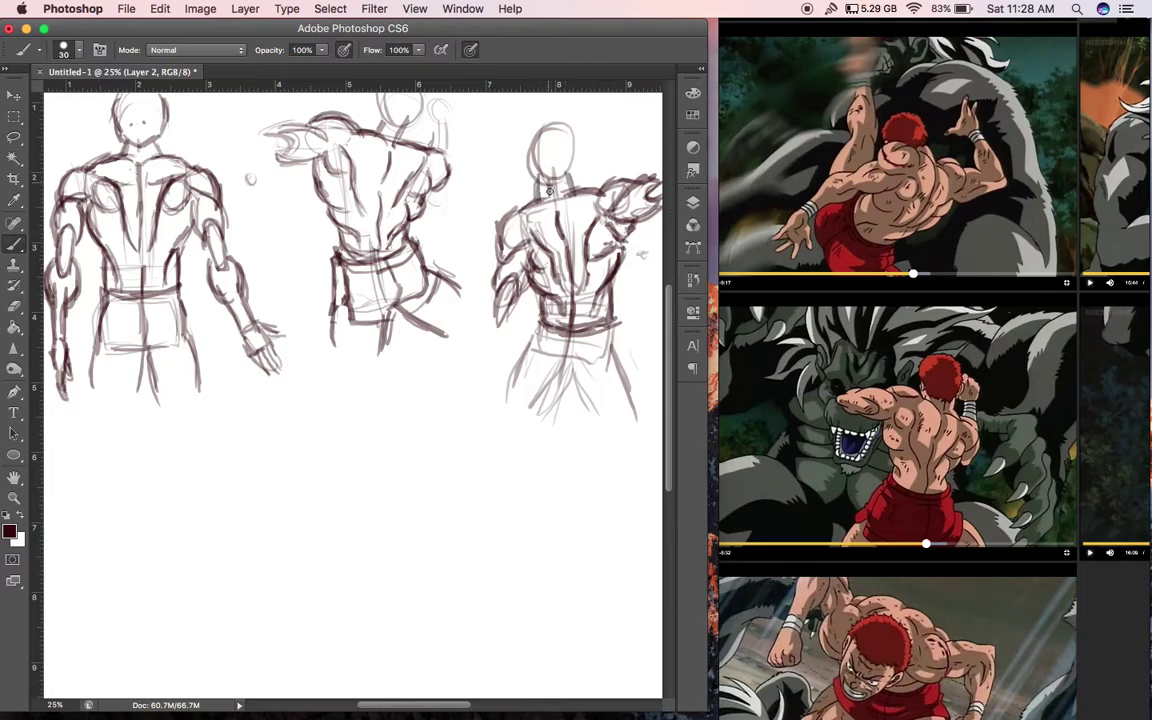
mouse_move(556, 181)
left_mouse_down()
mouse_move(582, 179)
mouse_move(542, 195)
mouse_move(530, 156)
mouse_move(557, 117)
mouse_move(581, 147)
mouse_move(568, 176)
left_mouse_up()
mouse_move(570, 122)
left_mouse_down()
mouse_move(580, 150)
mouse_move(577, 133)
mouse_move(556, 164)
left_mouse_up()
Draw loose shorts on the third pose with flared sides, leg hems and a dark crotch seam
mouse_move(620, 330)
left_mouse_down()
mouse_move(623, 361)
mouse_move(605, 363)
mouse_move(553, 329)
mouse_move(528, 360)
left_mouse_up()
mouse_move(626, 358)
left_mouse_down()
mouse_move(640, 388)
mouse_move(624, 400)
left_mouse_up()
left_click_drag(616, 354, 629, 384)
left_click_drag(618, 325, 622, 358)
left_click_drag(624, 408, 604, 411)
mouse_move(632, 400)
left_mouse_down()
mouse_move(583, 405)
mouse_move(569, 369)
mouse_move(540, 370)
mouse_move(596, 377)
mouse_move(555, 371)
mouse_move(563, 331)
left_mouse_up()
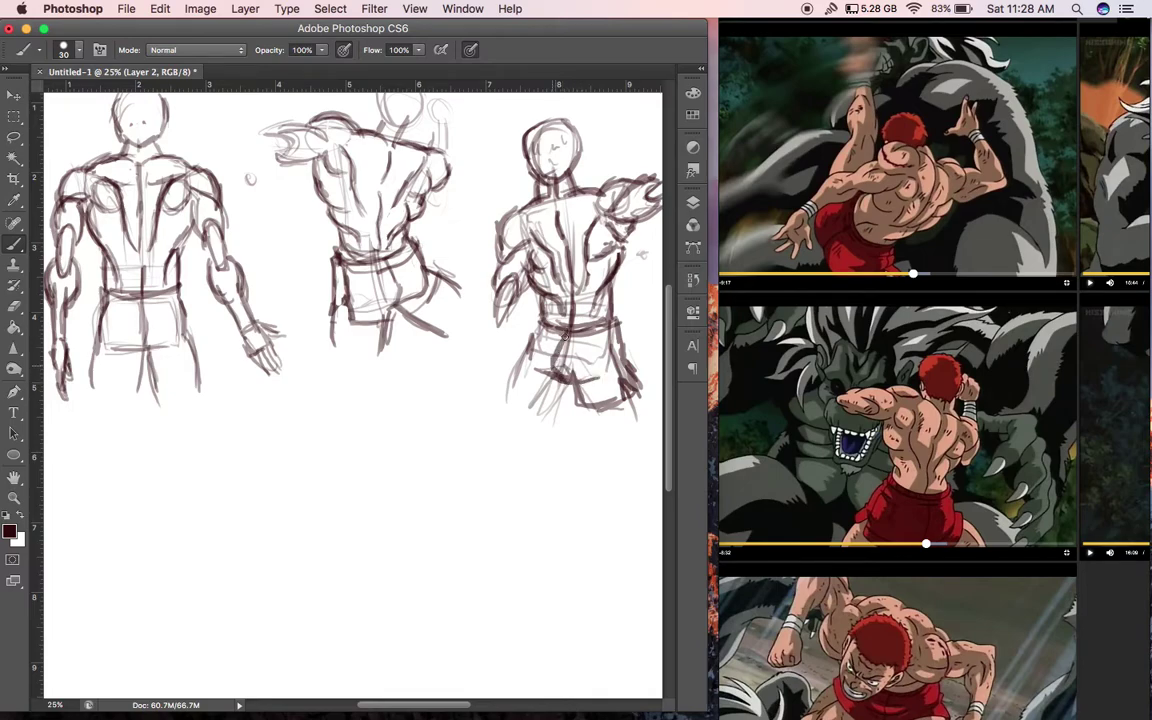
left_click_drag(558, 378, 541, 411)
mouse_move(525, 357)
left_mouse_down()
mouse_move(535, 396)
mouse_move(512, 386)
mouse_move(542, 405)
left_mouse_up()
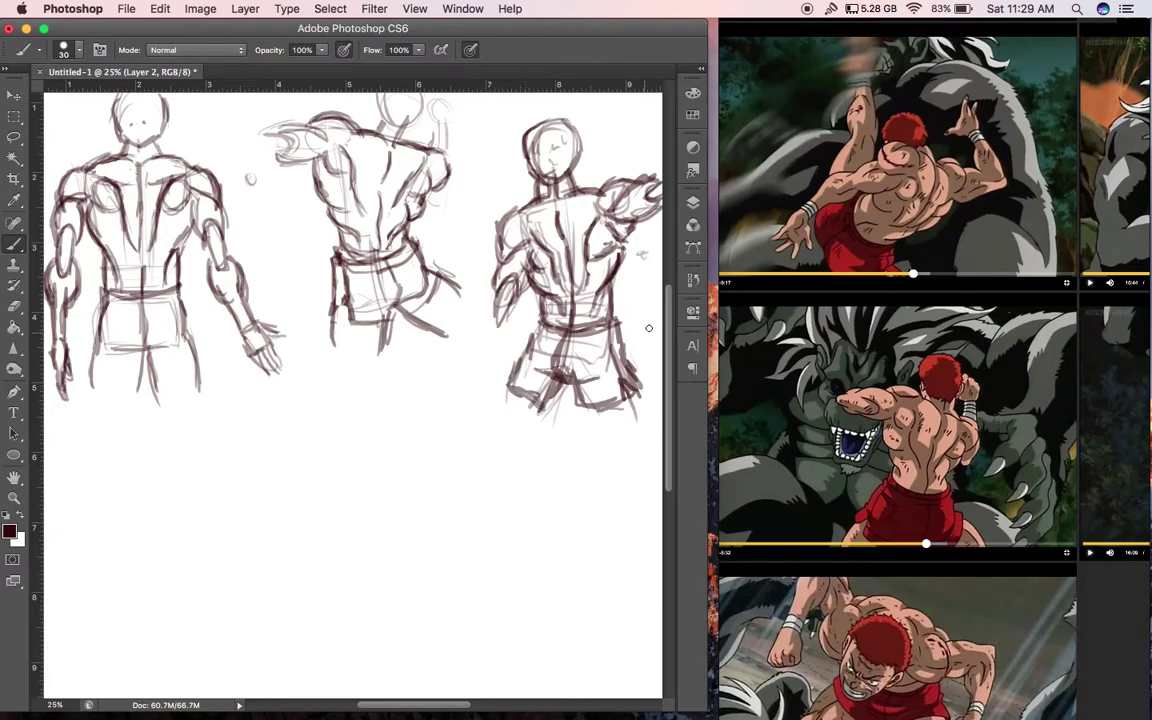
Try a hanging left forearm and hand on the third pose, and erase them
mouse_move(493, 325)
left_mouse_down()
mouse_move(507, 321)
mouse_move(475, 335)
mouse_move(486, 346)
left_mouse_up()
mouse_move(512, 322)
left_mouse_down()
mouse_move(504, 348)
mouse_move(479, 352)
mouse_move(472, 386)
mouse_move(486, 396)
left_mouse_up()
mouse_move(475, 340)
left_mouse_down()
mouse_move(474, 385)
mouse_move(482, 337)
mouse_move(477, 354)
mouse_move(498, 334)
mouse_move(495, 356)
mouse_move(507, 354)
mouse_move(487, 355)
mouse_move(473, 391)
mouse_move(487, 393)
mouse_move(470, 401)
mouse_move(479, 444)
mouse_move(479, 409)
left_mouse_up()
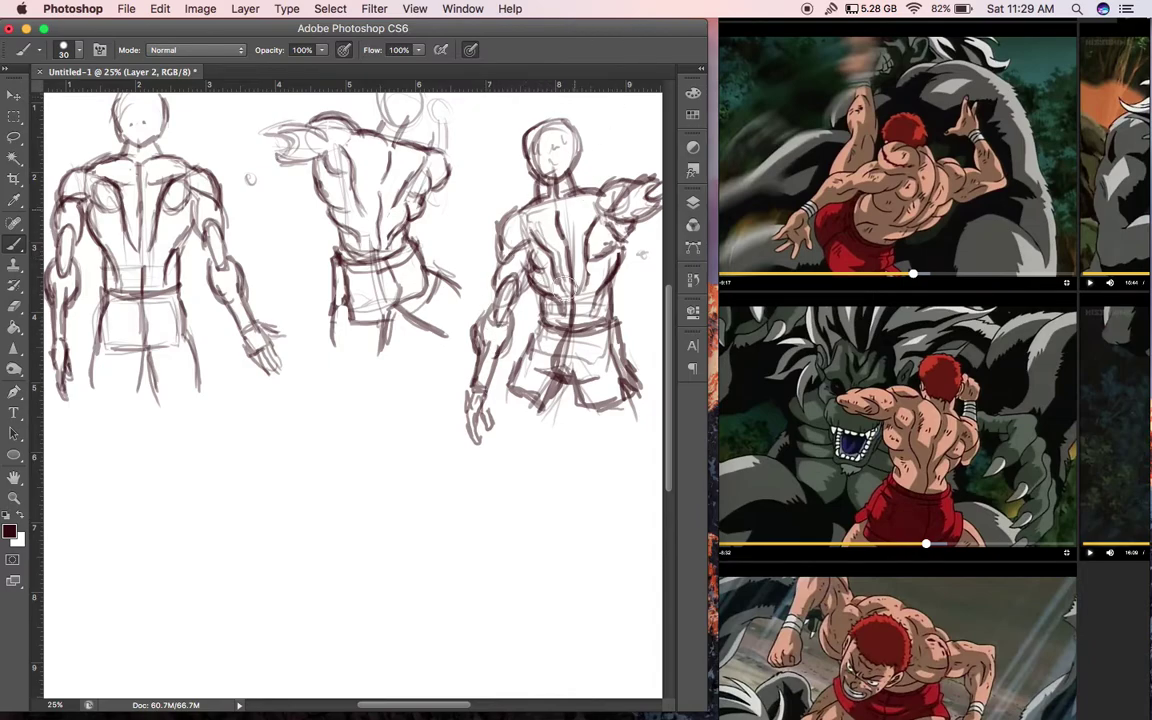
mouse_move(488, 402)
left_mouse_down()
mouse_move(486, 429)
mouse_move(478, 360)
mouse_move(496, 345)
mouse_move(503, 362)
left_mouse_up()
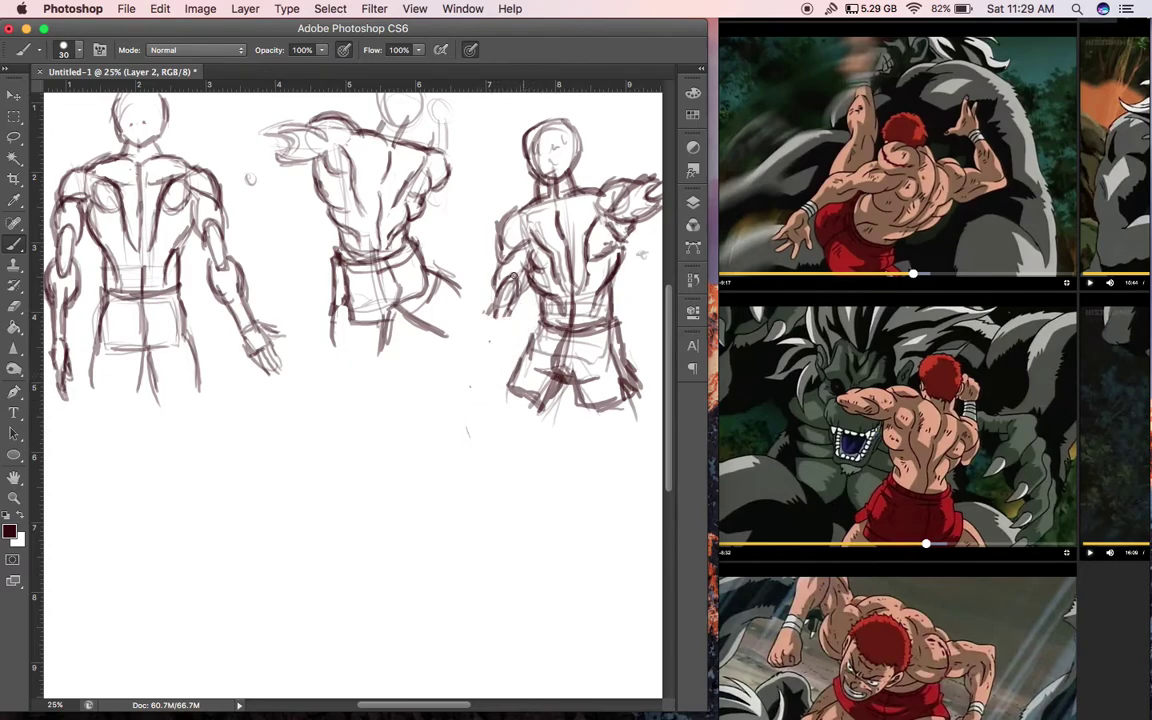
left_click_drag(483, 330, 477, 321)
Sketch a light S-shaped line of action for a fourth, strongly twisting pose below the first figure
left_click_drag(213, 465, 210, 512)
left_click_drag(200, 480, 198, 515)
mouse_move(246, 447)
left_mouse_down()
mouse_move(234, 520)
mouse_move(195, 544)
mouse_move(105, 528)
left_mouse_up()
left_click_drag(74, 595, 132, 564)
mouse_move(87, 571)
left_mouse_down()
mouse_move(157, 554)
mouse_move(187, 558)
mouse_move(262, 528)
left_mouse_up()
left_click_drag(261, 446, 250, 533)
mouse_move(258, 447)
left_mouse_down()
mouse_move(264, 483)
mouse_move(230, 531)
mouse_move(195, 541)
left_mouse_up()
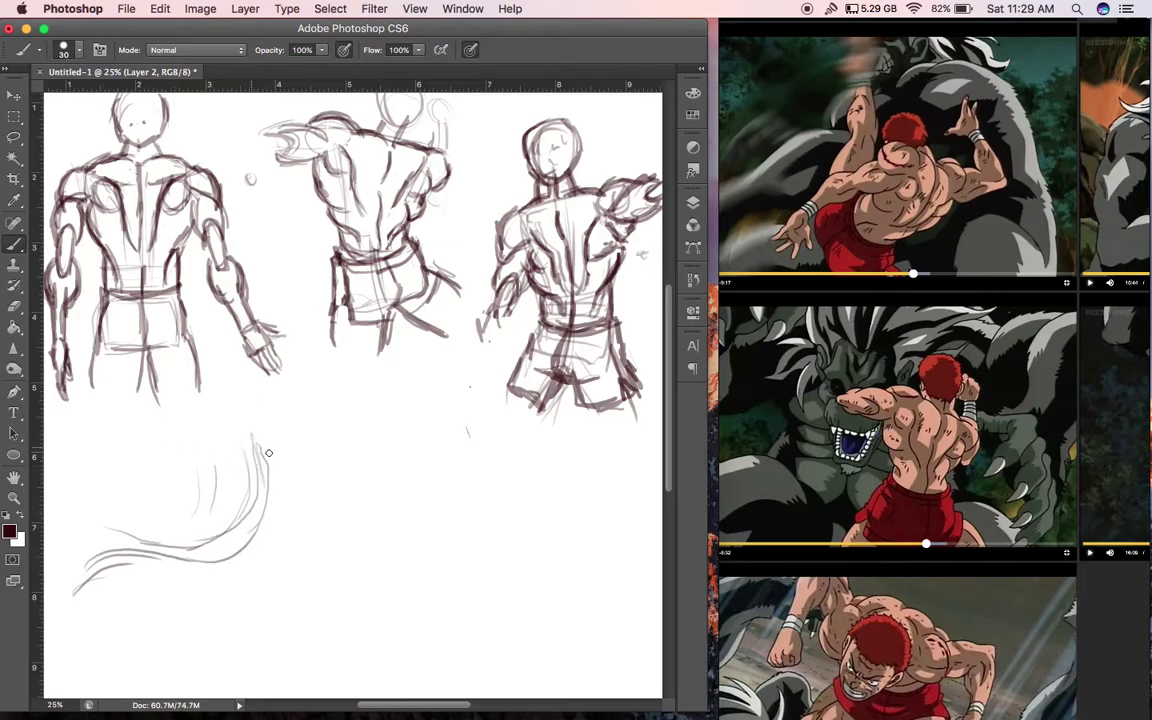
Block in the fourth pose's bent ribcage, shoulder line and side contours, and mark the tilted hips
mouse_move(212, 440)
left_mouse_down()
mouse_move(287, 472)
mouse_move(297, 501)
mouse_move(269, 542)
left_mouse_up()
mouse_move(215, 446)
left_mouse_down()
mouse_move(184, 509)
mouse_move(194, 542)
mouse_move(219, 490)
mouse_move(190, 557)
left_mouse_up()
mouse_move(173, 516)
left_mouse_down()
mouse_move(197, 564)
mouse_move(217, 573)
left_mouse_up()
mouse_move(218, 568)
left_mouse_down()
mouse_move(268, 554)
mouse_move(301, 522)
left_mouse_up()
left_click_drag(267, 430, 294, 458)
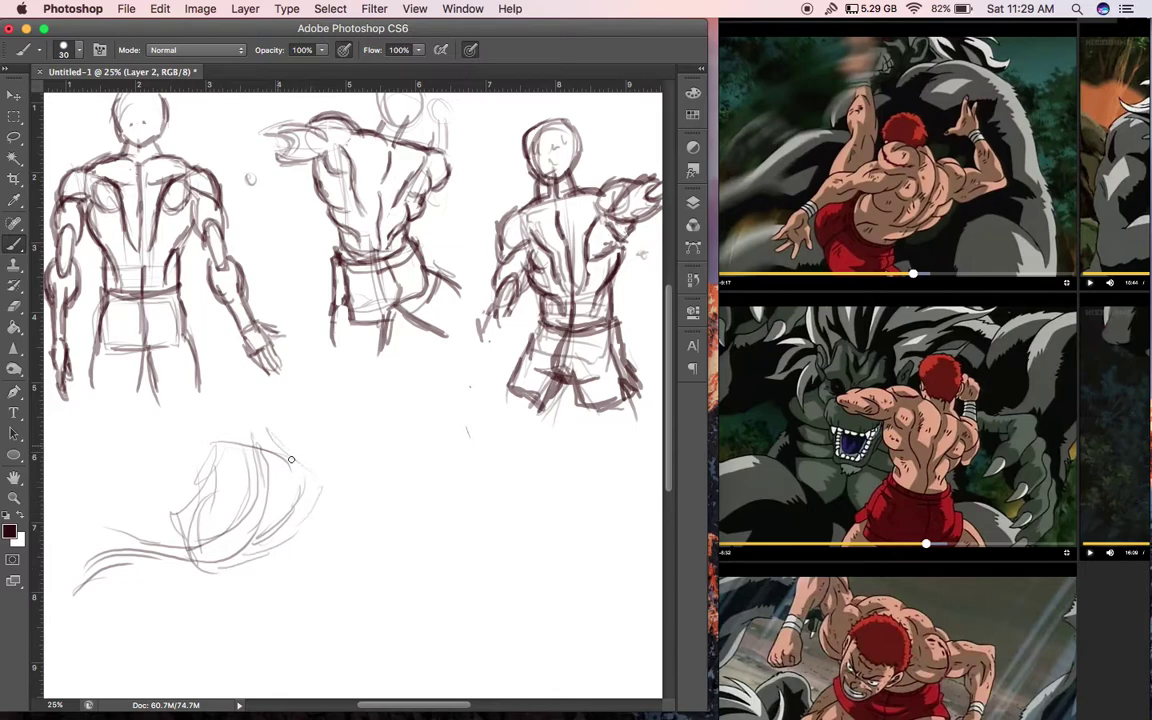
left_click_drag(98, 524, 119, 586)
left_click_drag(105, 542, 124, 610)
mouse_move(119, 515)
left_mouse_down()
mouse_move(116, 586)
mouse_move(150, 503)
left_mouse_up()
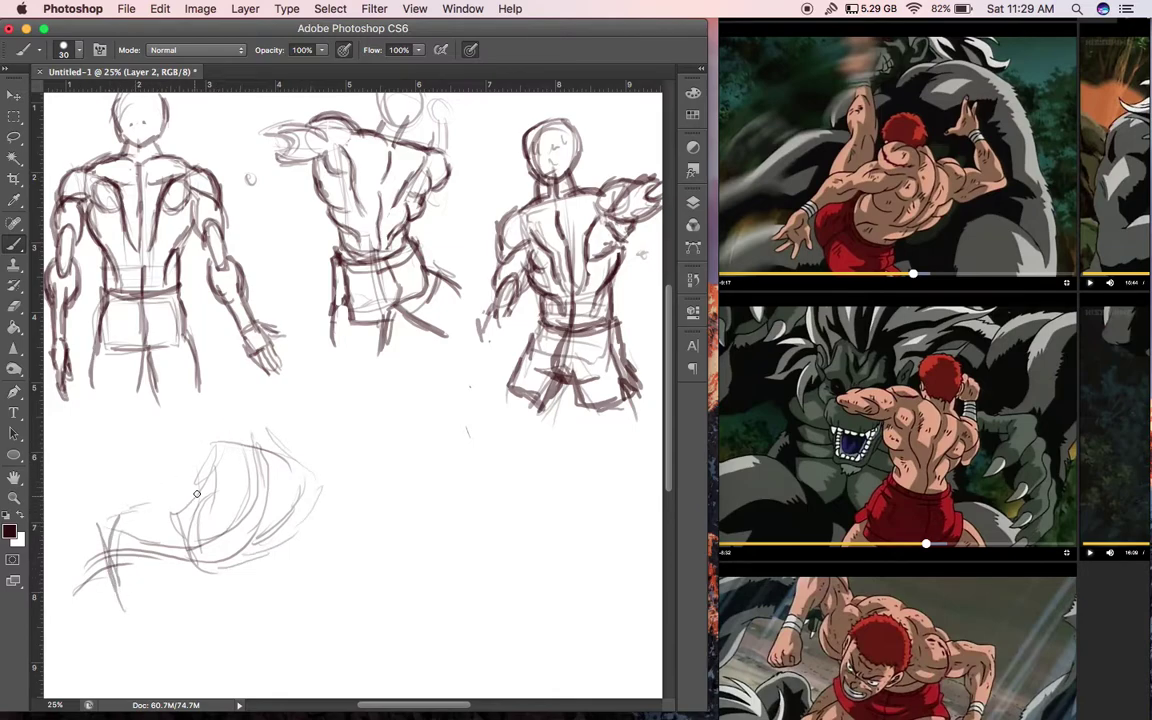
Add the fourth pose's left shoulder ball, upper arm, round elbow and forearm reaching left
mouse_move(213, 430)
left_mouse_down()
mouse_move(230, 468)
mouse_move(237, 445)
mouse_move(218, 431)
mouse_move(195, 445)
mouse_move(201, 459)
mouse_move(200, 444)
mouse_move(178, 451)
mouse_move(203, 485)
mouse_move(171, 486)
mouse_move(203, 449)
left_mouse_up()
mouse_move(196, 451)
left_mouse_down()
mouse_move(151, 460)
mouse_move(169, 487)
left_mouse_up()
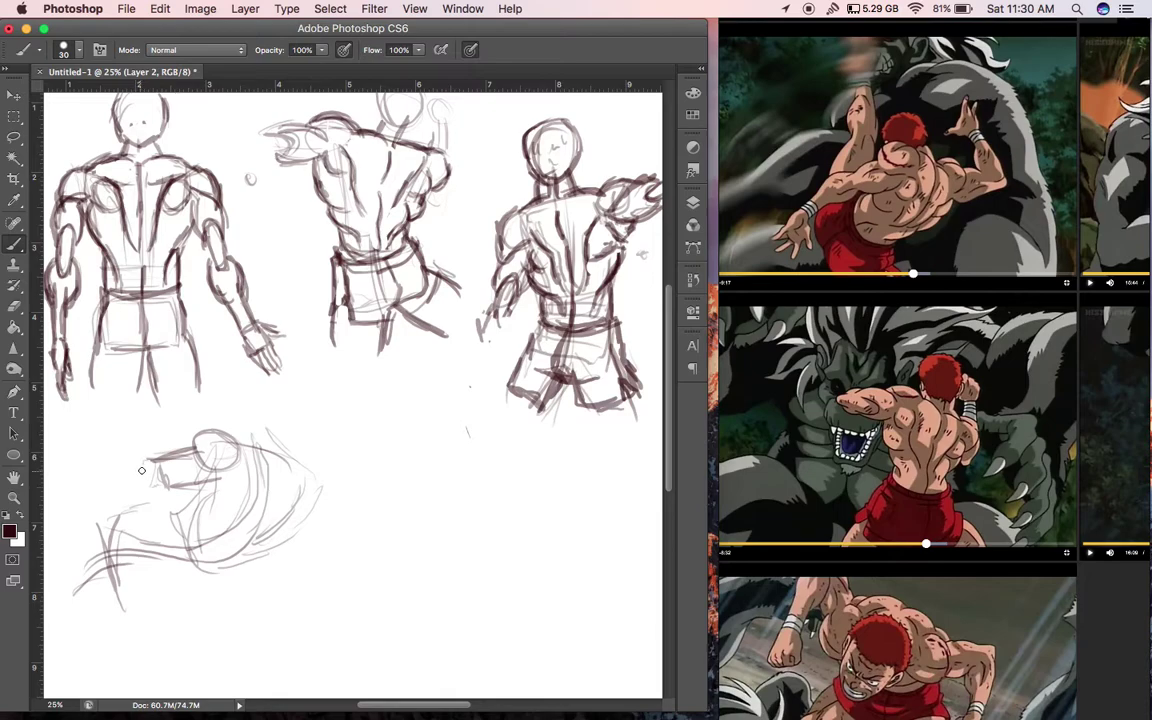
mouse_move(150, 467)
left_mouse_down()
mouse_move(125, 490)
mouse_move(78, 490)
left_mouse_up()
mouse_move(128, 498)
left_mouse_down()
mouse_move(79, 501)
mouse_move(115, 484)
mouse_move(80, 495)
mouse_move(92, 491)
left_mouse_up()
Darken the fourth pose's curved spine, and draw the shoulder blade, right rib bulges and left waist edge
left_click_drag(205, 486, 217, 518)
mouse_move(277, 489)
left_mouse_down()
mouse_move(280, 470)
mouse_move(277, 500)
mouse_move(235, 549)
mouse_move(125, 541)
mouse_move(212, 538)
left_mouse_up()
left_click_drag(564, 241, 565, 260)
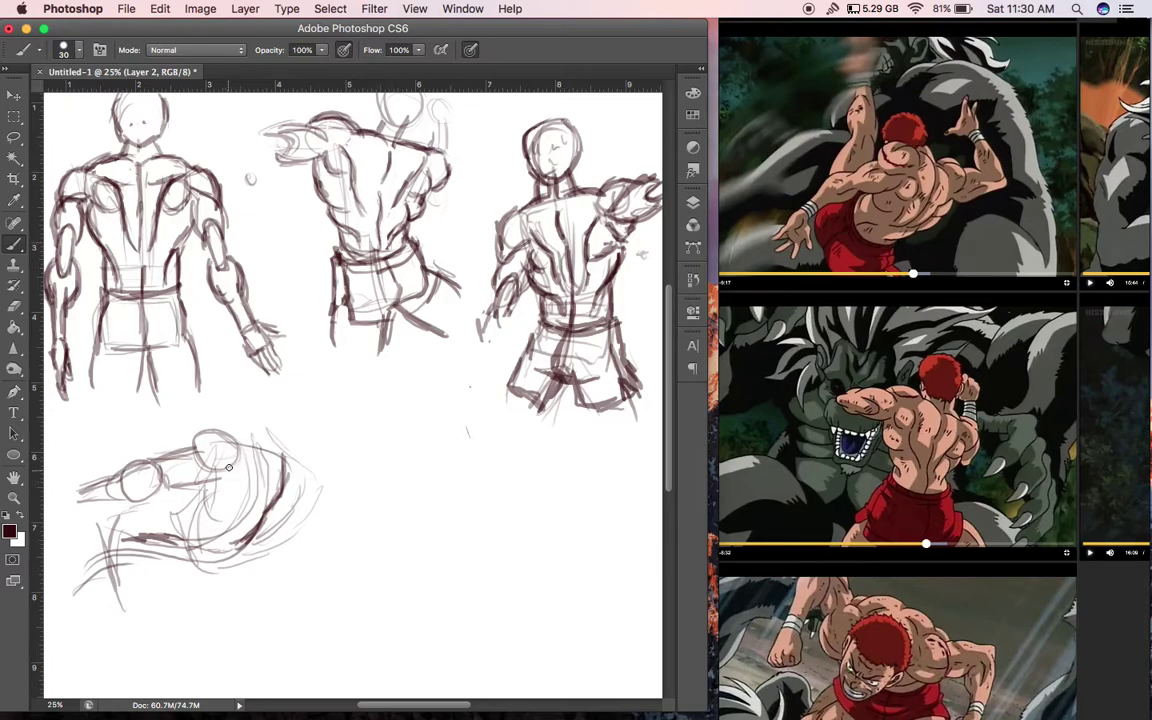
mouse_move(225, 473)
left_mouse_down()
mouse_move(243, 480)
mouse_move(233, 506)
mouse_move(208, 500)
mouse_move(216, 548)
mouse_move(249, 550)
mouse_move(321, 499)
mouse_move(296, 535)
mouse_move(321, 503)
mouse_move(285, 554)
mouse_move(199, 580)
mouse_move(207, 571)
left_mouse_up()
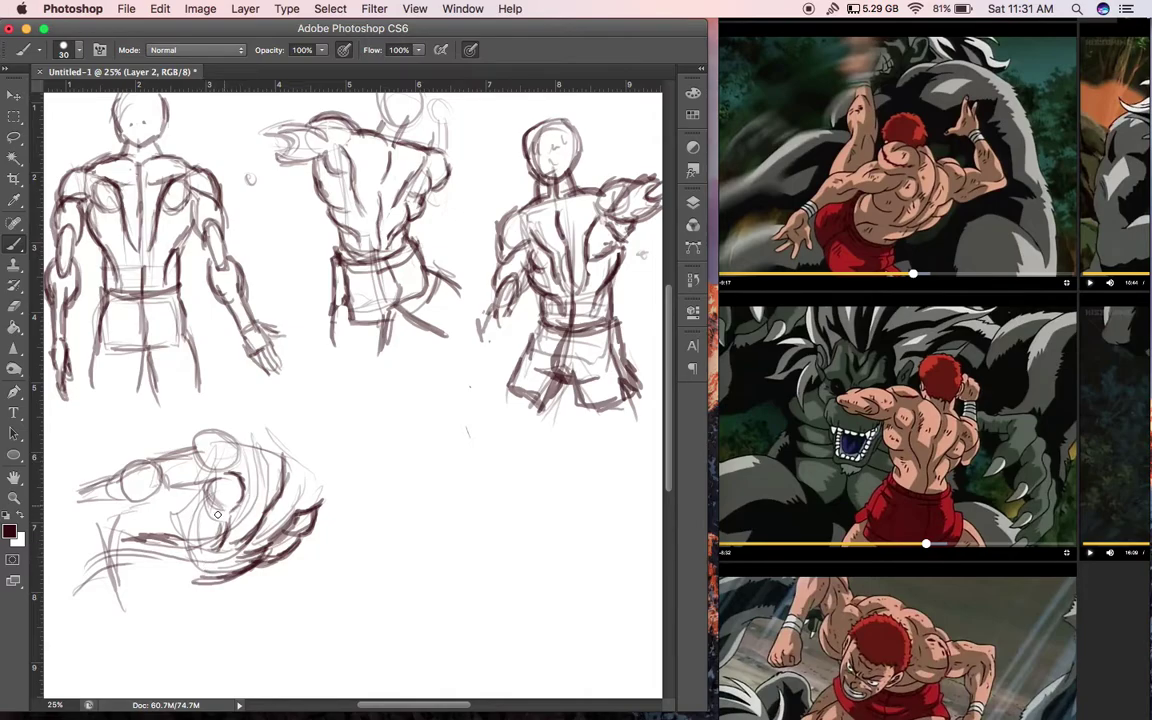
mouse_move(181, 489)
left_mouse_down()
mouse_move(189, 532)
mouse_move(142, 516)
mouse_move(139, 537)
mouse_move(118, 530)
mouse_move(156, 588)
left_mouse_up()
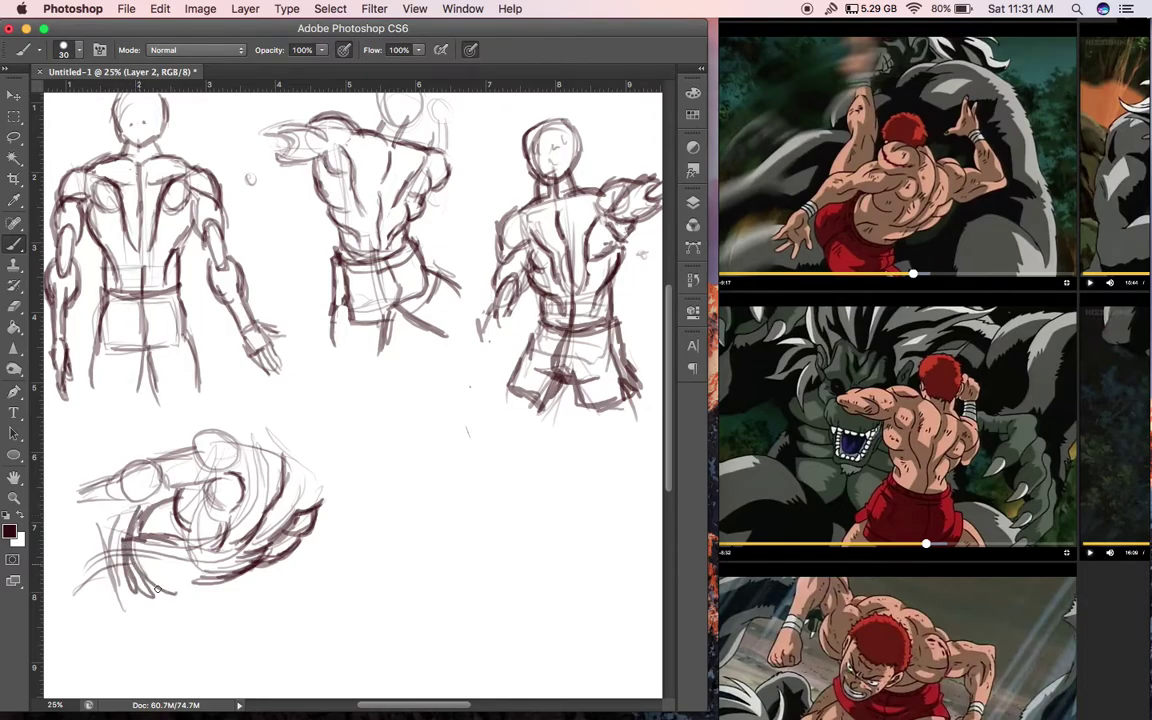
Close the fourth pose's lower back and waist with curved contours, and darken the top shoulder edge and right shoulder
mouse_move(136, 530)
left_mouse_down()
mouse_move(196, 540)
mouse_move(175, 525)
mouse_move(134, 528)
mouse_move(178, 536)
mouse_move(130, 515)
mouse_move(188, 575)
mouse_move(251, 569)
left_mouse_up()
left_click_drag(178, 561, 205, 579)
left_click_drag(143, 538, 198, 553)
mouse_move(205, 492)
left_mouse_down()
mouse_move(238, 468)
mouse_move(255, 432)
left_mouse_up()
left_click_drag(60, 556, 215, 556)
mouse_move(290, 490)
left_mouse_down()
mouse_move(295, 433)
mouse_move(238, 443)
mouse_move(267, 447)
left_mouse_up()
left_click_drag(299, 459, 322, 500)
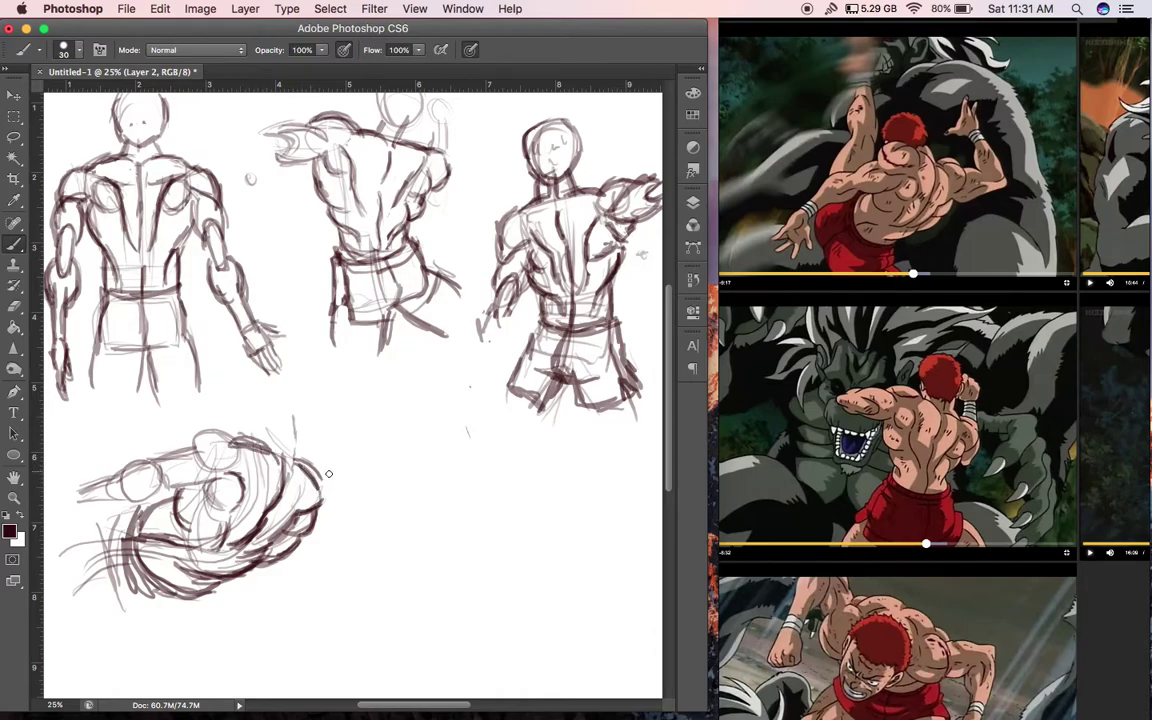
Draw the fourth pose's round right shoulder and upper arm, with the elbow bent and the forearm raised
mouse_move(313, 467)
left_mouse_down()
mouse_move(350, 509)
mouse_move(311, 507)
left_mouse_up()
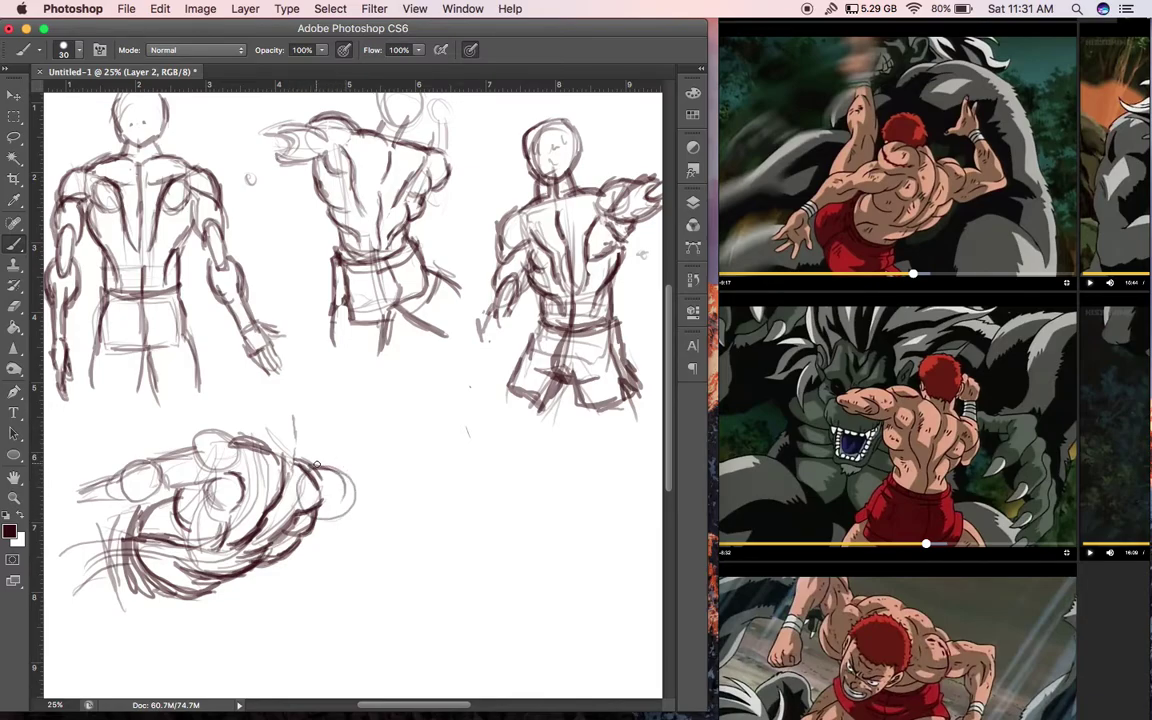
left_click_drag(303, 458, 370, 475)
mouse_move(325, 517)
left_mouse_down()
mouse_move(368, 524)
mouse_move(406, 511)
mouse_move(404, 478)
mouse_move(417, 503)
mouse_move(423, 489)
mouse_move(395, 459)
mouse_move(392, 491)
mouse_move(401, 504)
mouse_move(421, 488)
mouse_move(388, 410)
left_mouse_up()
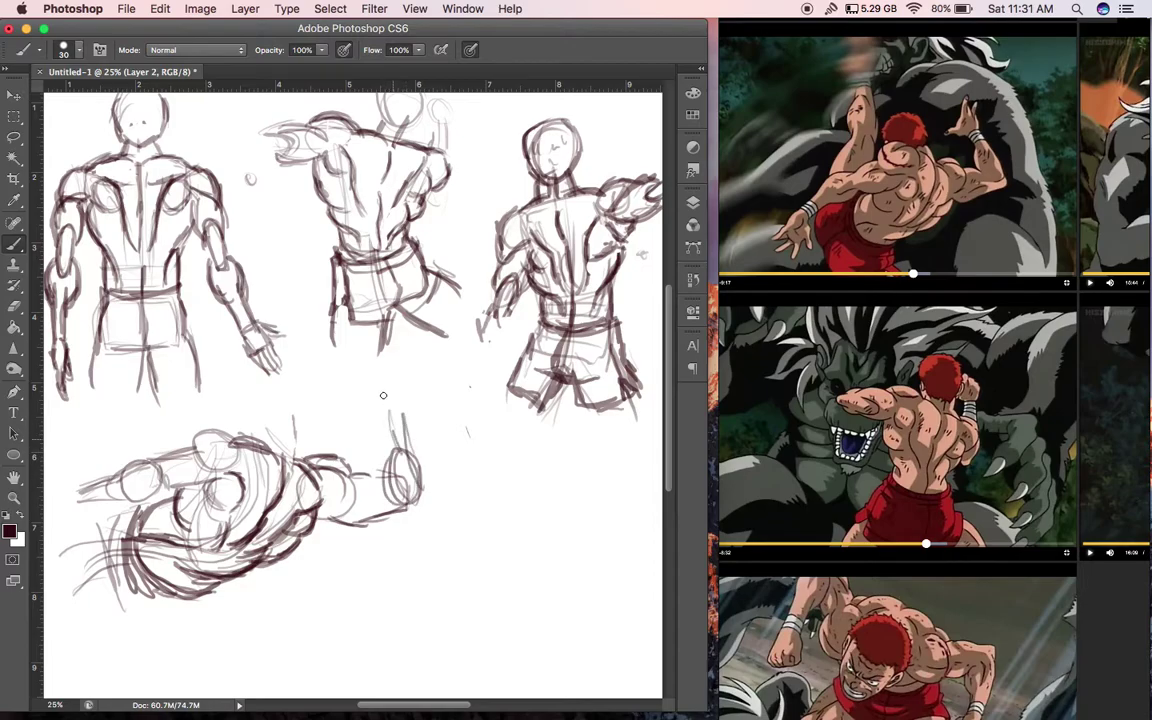
Draw the fourth pose's neck and head with a dark hairline, and undo the last stroke across the upper back
mouse_move(287, 443)
left_mouse_down()
mouse_move(281, 471)
mouse_move(300, 457)
mouse_move(294, 432)
left_mouse_up()
mouse_move(296, 388)
left_mouse_down()
mouse_move(303, 421)
mouse_move(285, 385)
mouse_move(238, 382)
mouse_move(224, 408)
mouse_move(231, 431)
mouse_move(276, 379)
mouse_move(291, 385)
mouse_move(234, 384)
left_mouse_up()
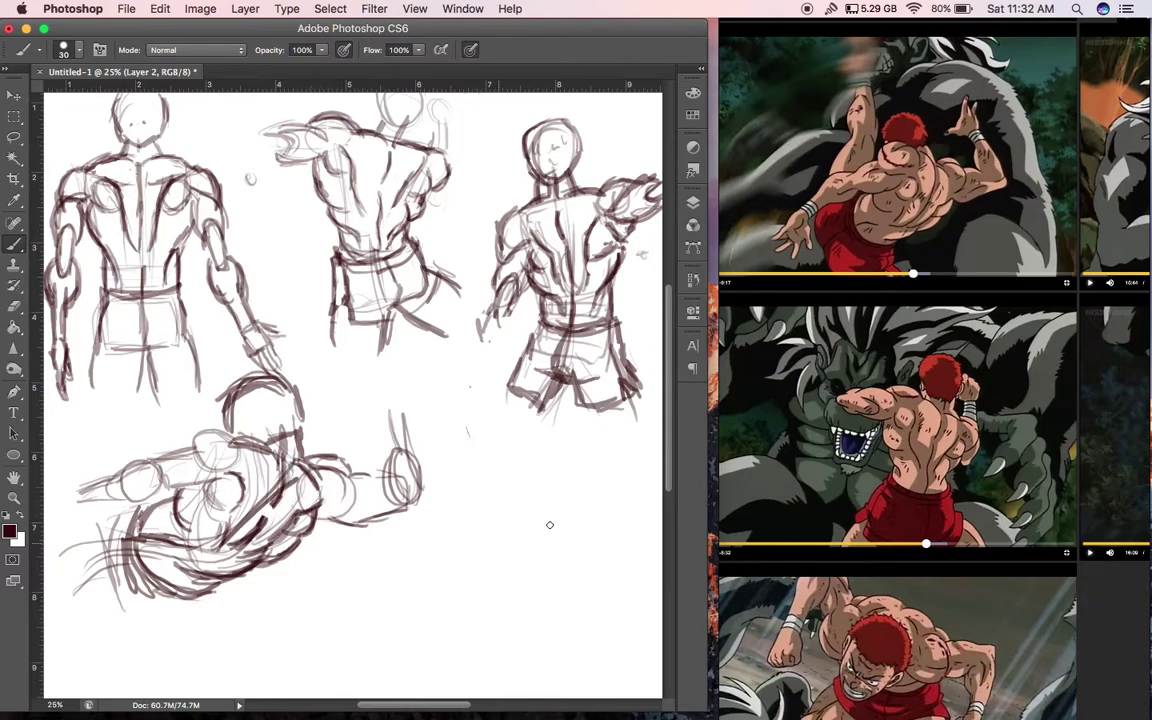
key("super+z")
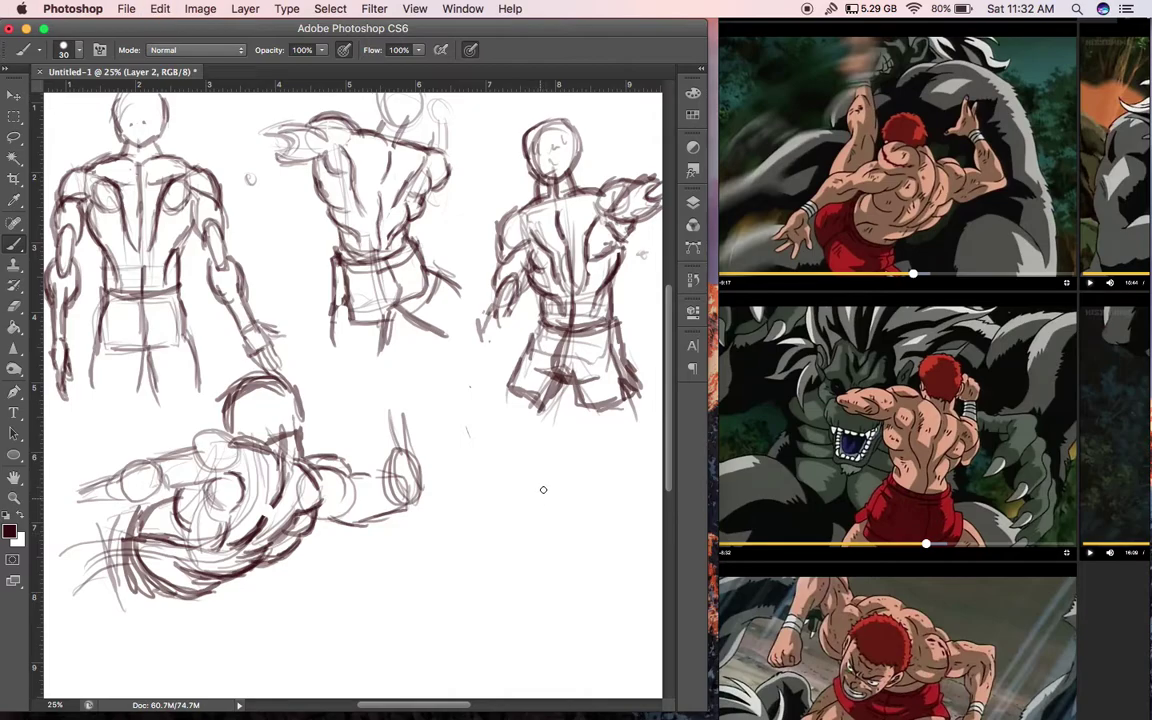
Start a fifth twisting pose at the lower right with a light curved spine and a tilted hip box
left_click_drag(557, 497, 514, 616)
mouse_move(561, 498)
left_mouse_down()
mouse_move(513, 611)
mouse_move(541, 585)
mouse_move(523, 599)
mouse_move(435, 597)
mouse_move(452, 606)
mouse_move(423, 625)
mouse_move(472, 630)
left_mouse_up()
mouse_move(458, 570)
left_mouse_down()
mouse_move(472, 631)
mouse_move(400, 583)
left_mouse_up()
left_click_drag(400, 583, 428, 651)
mouse_move(461, 573)
left_mouse_down()
mouse_move(421, 625)
mouse_move(468, 651)
left_mouse_up()
Block in the fifth pose's ribcage and shoulder line, with a round left shoulder and an arm reaching left
left_click_drag(493, 572, 528, 609)
mouse_move(506, 522)
left_mouse_down()
mouse_move(495, 578)
mouse_move(525, 614)
mouse_move(570, 577)
left_mouse_up()
mouse_move(594, 519)
left_mouse_down()
mouse_move(567, 603)
mouse_move(571, 588)
left_mouse_up()
left_click_drag(550, 516, 506, 597)
mouse_move(493, 512)
left_mouse_down()
mouse_move(563, 519)
mouse_move(596, 525)
left_mouse_up()
mouse_move(477, 518)
left_mouse_down()
mouse_move(511, 501)
mouse_move(501, 539)
mouse_move(505, 508)
mouse_move(438, 543)
mouse_move(445, 556)
left_mouse_up()
mouse_move(438, 540)
left_mouse_down()
mouse_move(397, 555)
mouse_move(422, 562)
mouse_move(410, 575)
mouse_move(379, 568)
left_mouse_up()
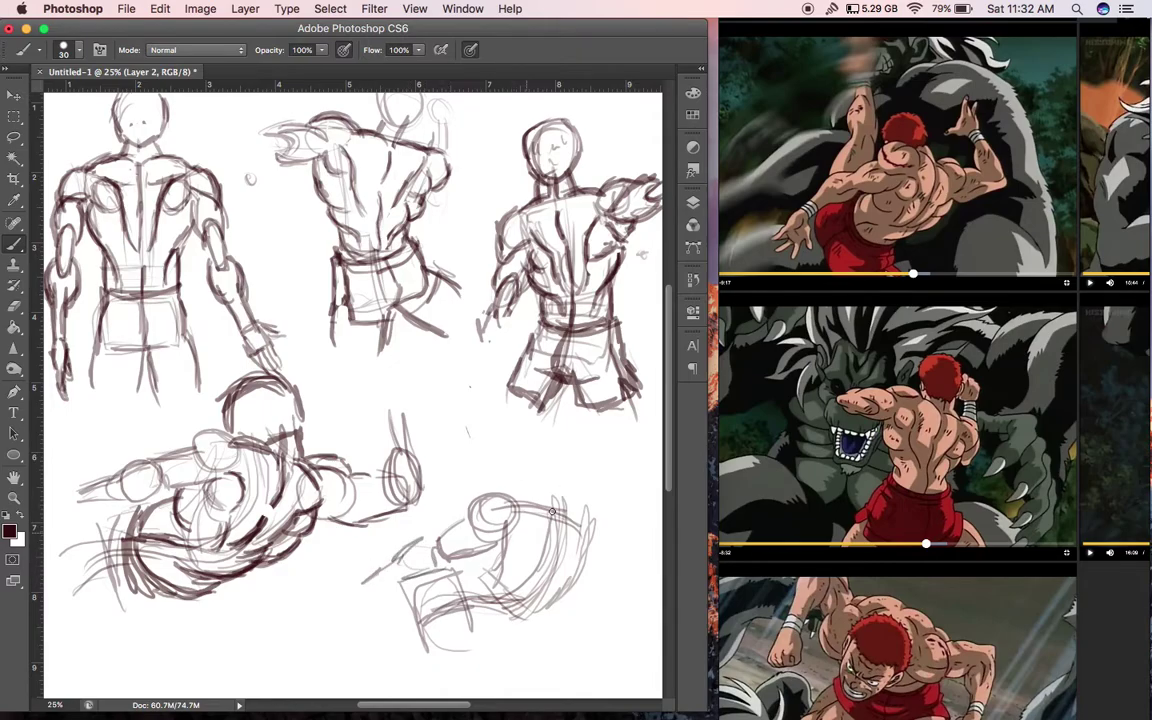
Add the fifth pose's neck and head, and the round right shoulder with an arm extending right
mouse_move(514, 491)
left_mouse_down()
mouse_move(555, 449)
mouse_move(567, 490)
left_mouse_up()
left_click_drag(546, 443, 568, 488)
mouse_move(520, 470)
left_mouse_down()
mouse_move(546, 449)
mouse_move(510, 462)
mouse_move(538, 440)
mouse_move(569, 513)
mouse_move(604, 546)
mouse_move(630, 526)
left_mouse_up()
mouse_move(585, 565)
left_mouse_down()
mouse_move(631, 562)
mouse_move(649, 546)
mouse_move(652, 555)
left_mouse_up()
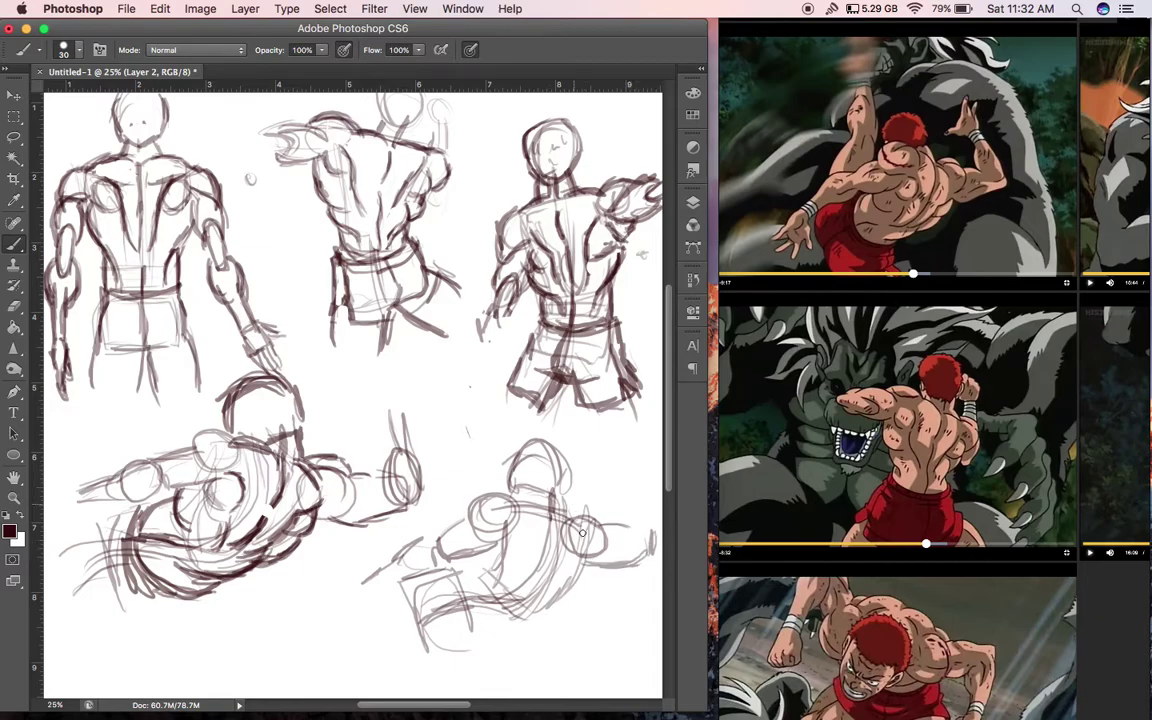
Darken the fifth pose's curved spine and right rib contour, and draw the left back muscles beside the shoulder
mouse_move(550, 514)
left_mouse_down()
mouse_move(539, 562)
mouse_move(562, 544)
mouse_move(526, 591)
left_mouse_up()
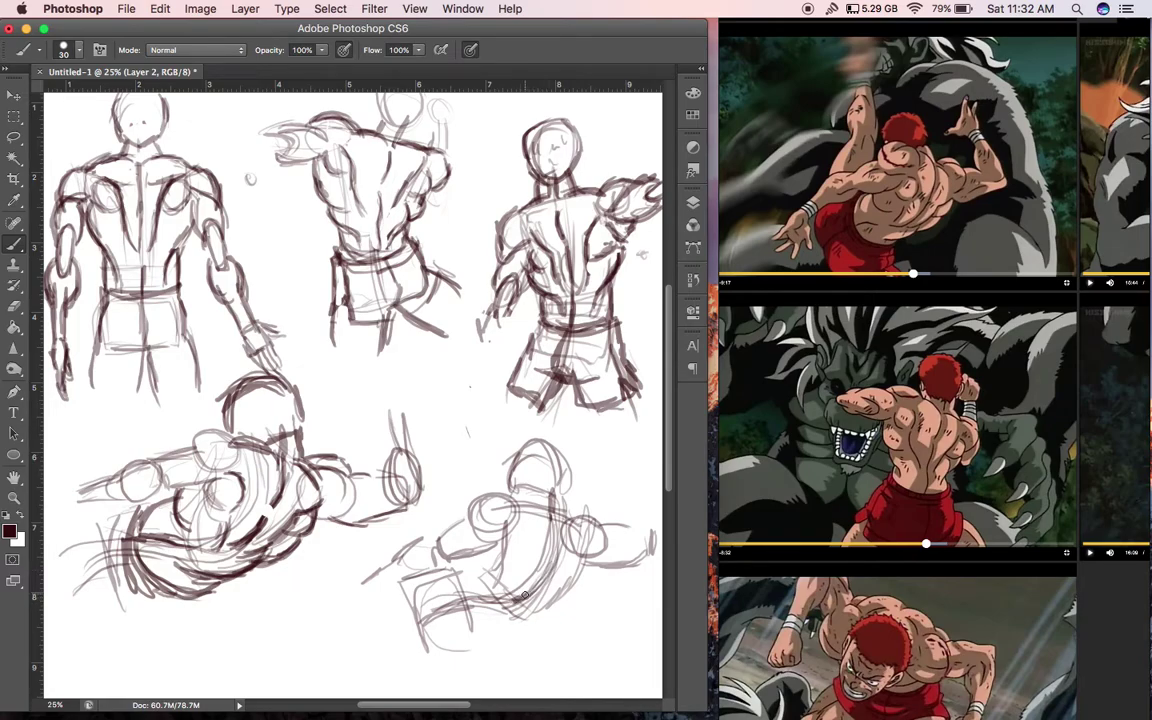
mouse_move(559, 504)
left_mouse_down()
mouse_move(551, 544)
mouse_move(562, 526)
mouse_move(525, 594)
left_mouse_up()
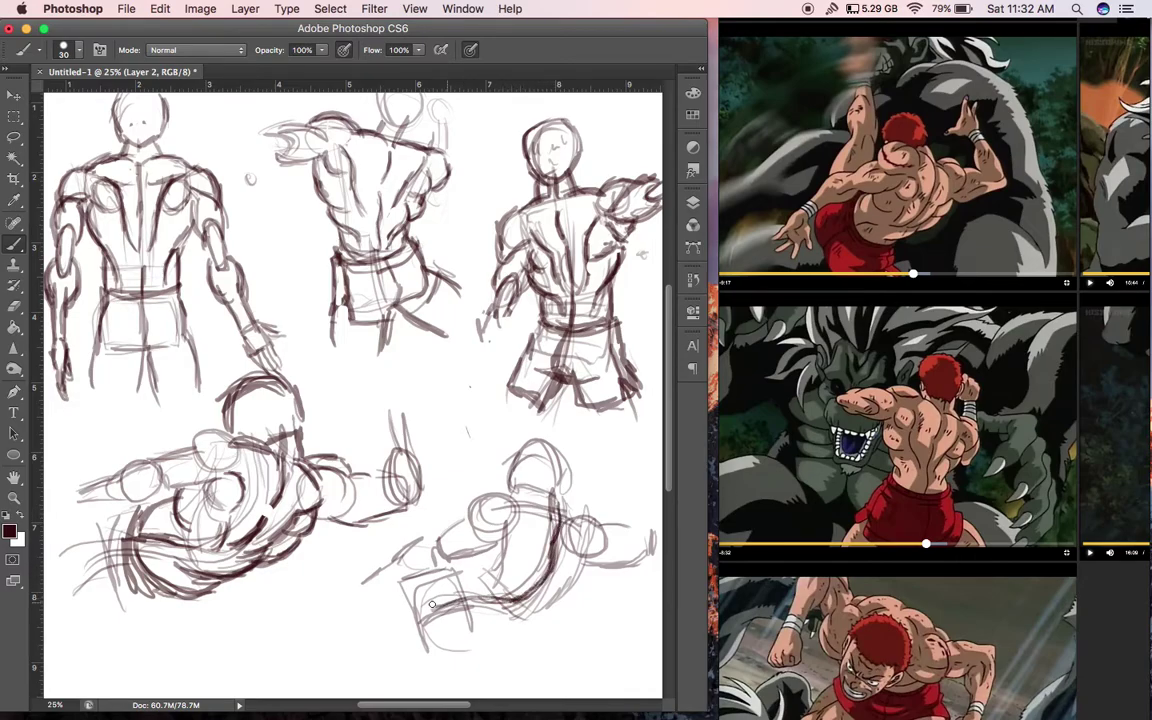
left_click_drag(446, 608, 492, 599)
left_click_drag(589, 553, 555, 595)
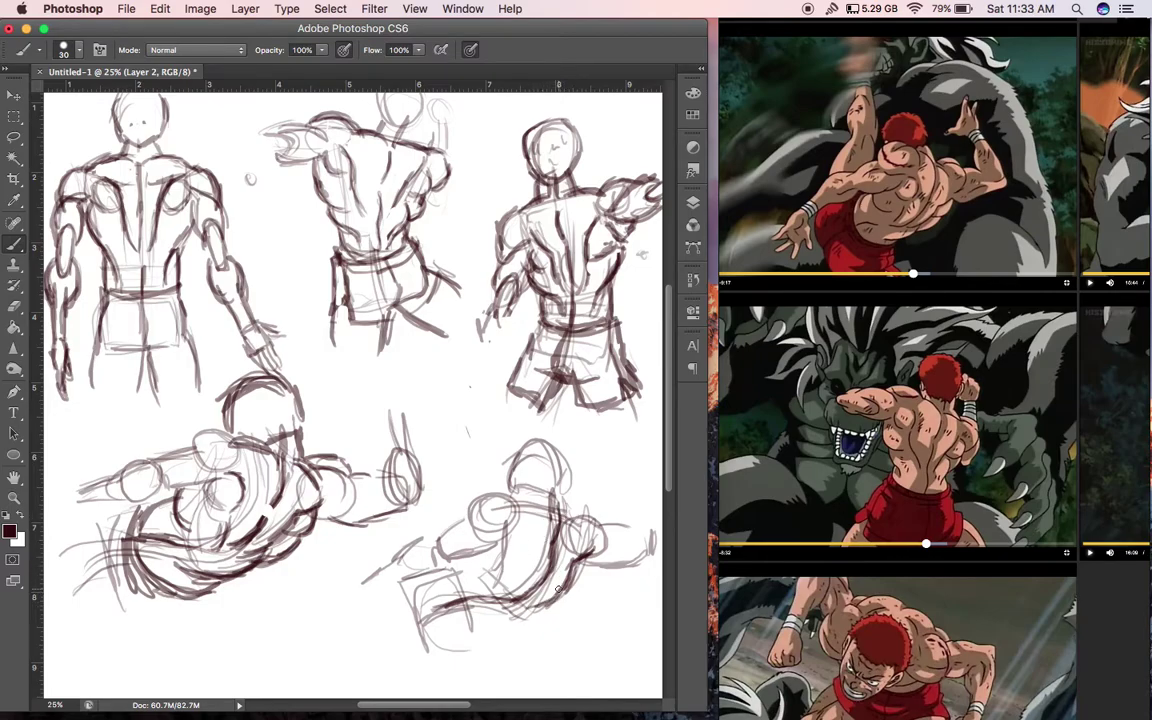
mouse_move(592, 556)
left_mouse_down()
mouse_move(531, 608)
mouse_move(501, 609)
left_mouse_up()
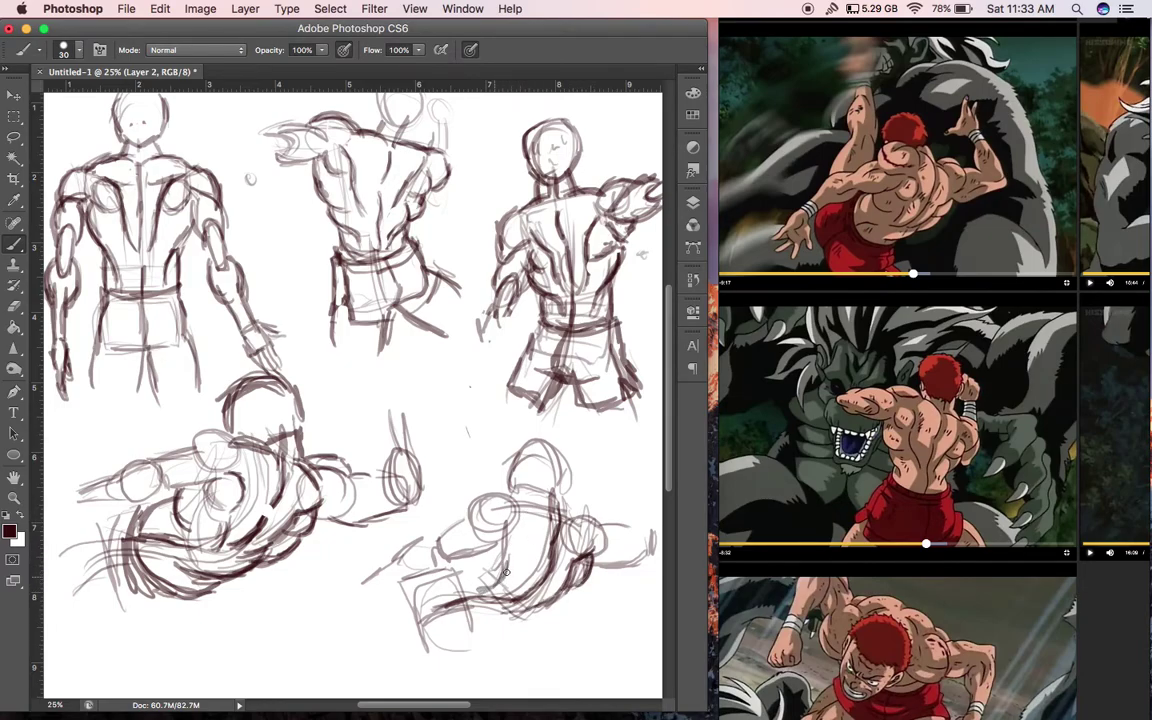
mouse_move(516, 550)
left_mouse_down()
mouse_move(526, 530)
mouse_move(510, 556)
mouse_move(522, 550)
left_mouse_up()
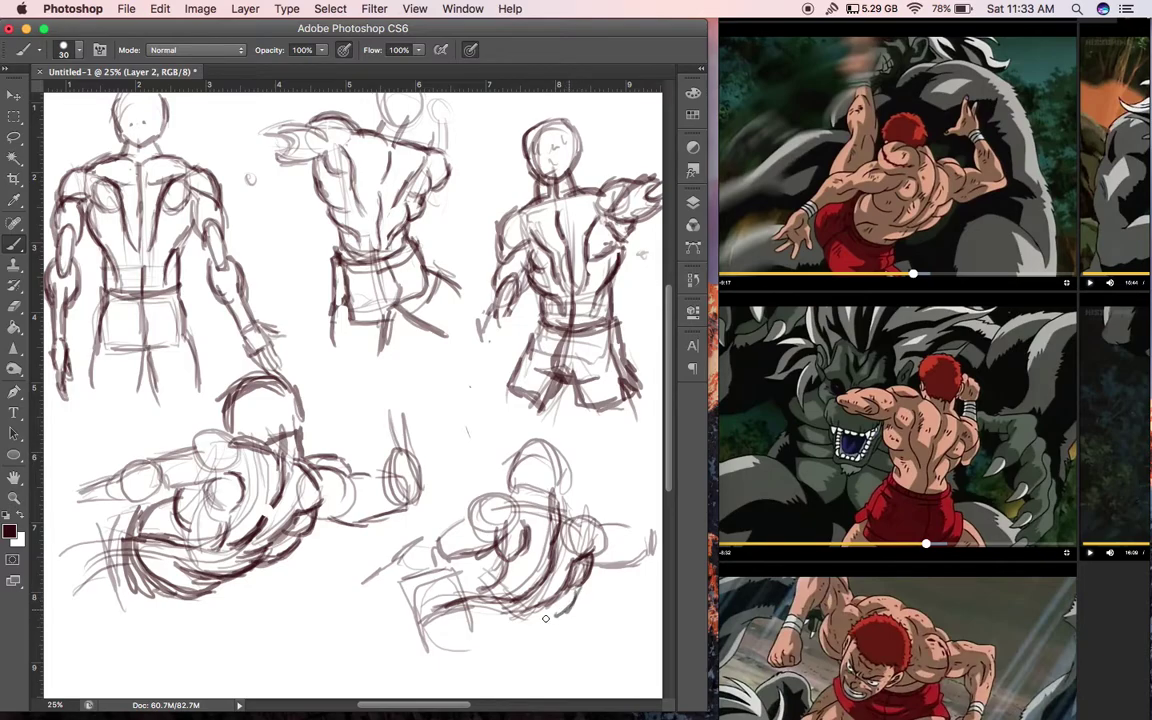
Clear both twisting figures from the lower half of the canvas, keeping the three upright back views above
mouse_move(544, 617)
left_mouse_down()
mouse_move(481, 621)
mouse_move(478, 636)
left_mouse_up()
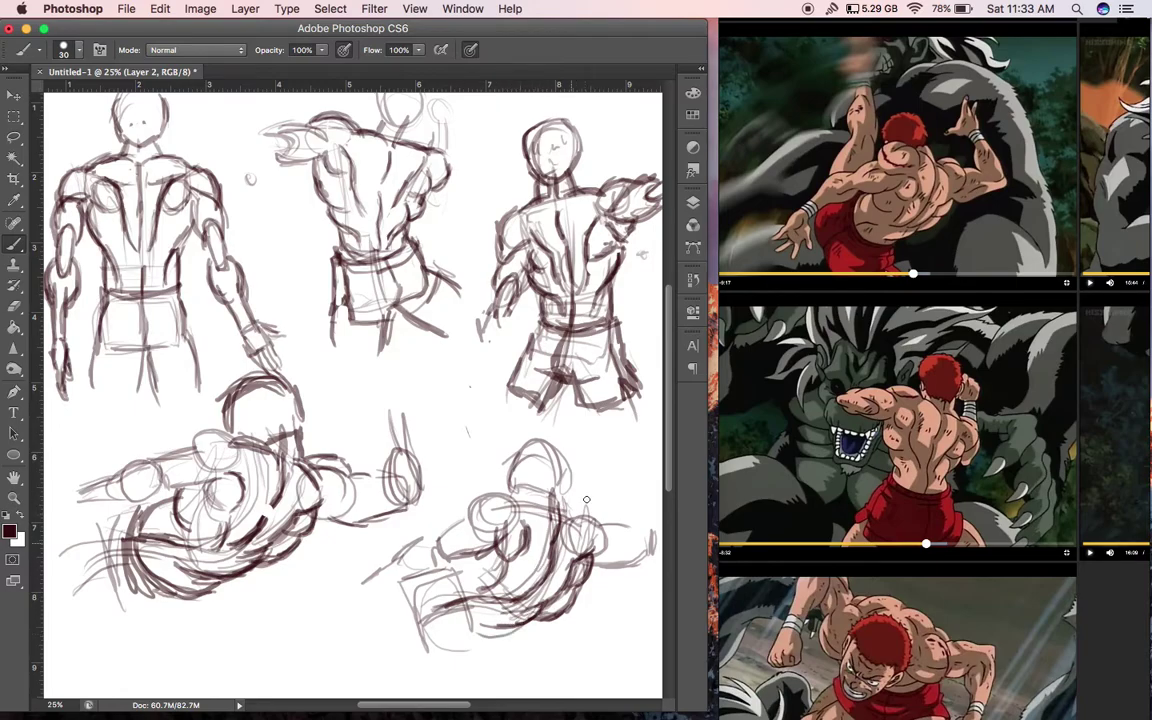
mouse_move(383, 582)
left_mouse_down()
mouse_move(559, 442)
mouse_move(571, 488)
mouse_move(453, 589)
mouse_move(444, 629)
mouse_move(555, 608)
mouse_move(620, 556)
mouse_move(710, 521)
mouse_move(416, 628)
mouse_move(427, 670)
mouse_move(567, 473)
mouse_move(550, 460)
mouse_move(474, 480)
mouse_move(400, 675)
left_mouse_up()
mouse_move(496, 504)
left_mouse_down()
mouse_move(196, 560)
mouse_move(173, 591)
mouse_move(204, 601)
mouse_move(280, 587)
mouse_move(416, 461)
mouse_move(414, 428)
mouse_move(430, 401)
mouse_move(401, 437)
mouse_move(293, 474)
mouse_move(227, 521)
mouse_move(210, 470)
mouse_move(250, 407)
mouse_move(286, 389)
mouse_move(209, 405)
mouse_move(270, 431)
mouse_move(303, 402)
mouse_move(217, 477)
mouse_move(235, 428)
mouse_move(61, 516)
mouse_move(53, 538)
mouse_move(196, 484)
mouse_move(224, 505)
mouse_move(148, 607)
mouse_move(103, 635)
mouse_move(139, 542)
mouse_move(70, 537)
mouse_move(91, 482)
left_mouse_up()
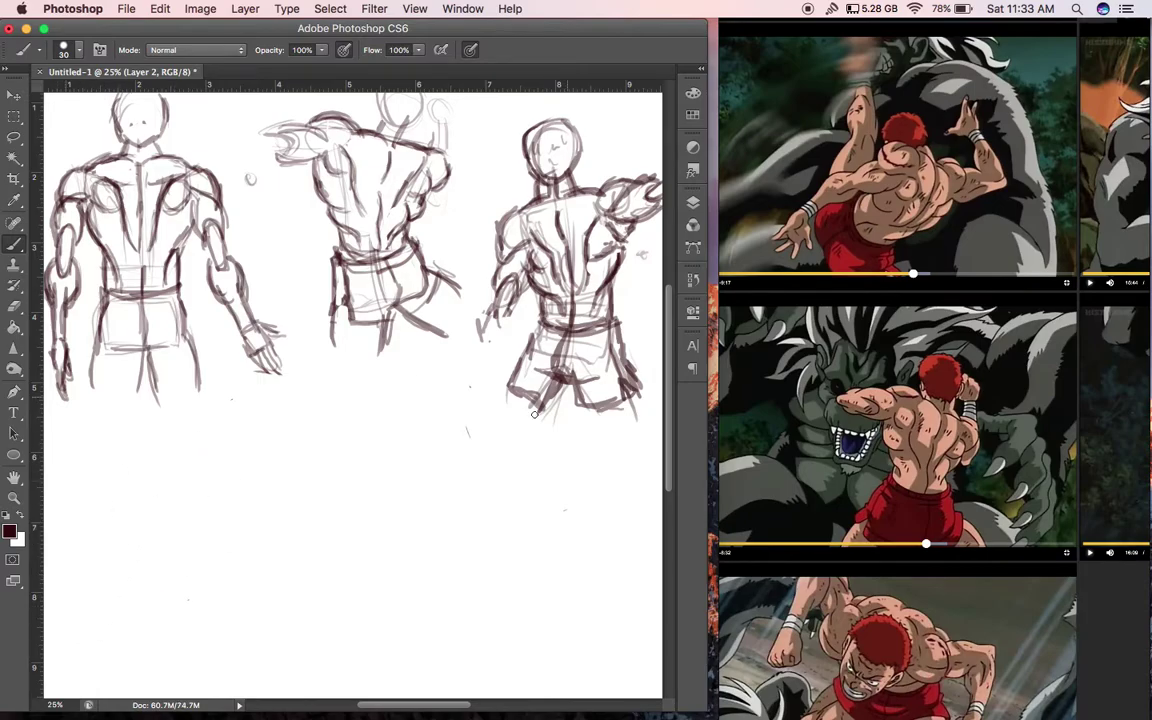
Switch to PureRef and bring the back-view reference of the red-haired fighter with his right fist raised into view
left_click_drag(932, 321, 963, 311)
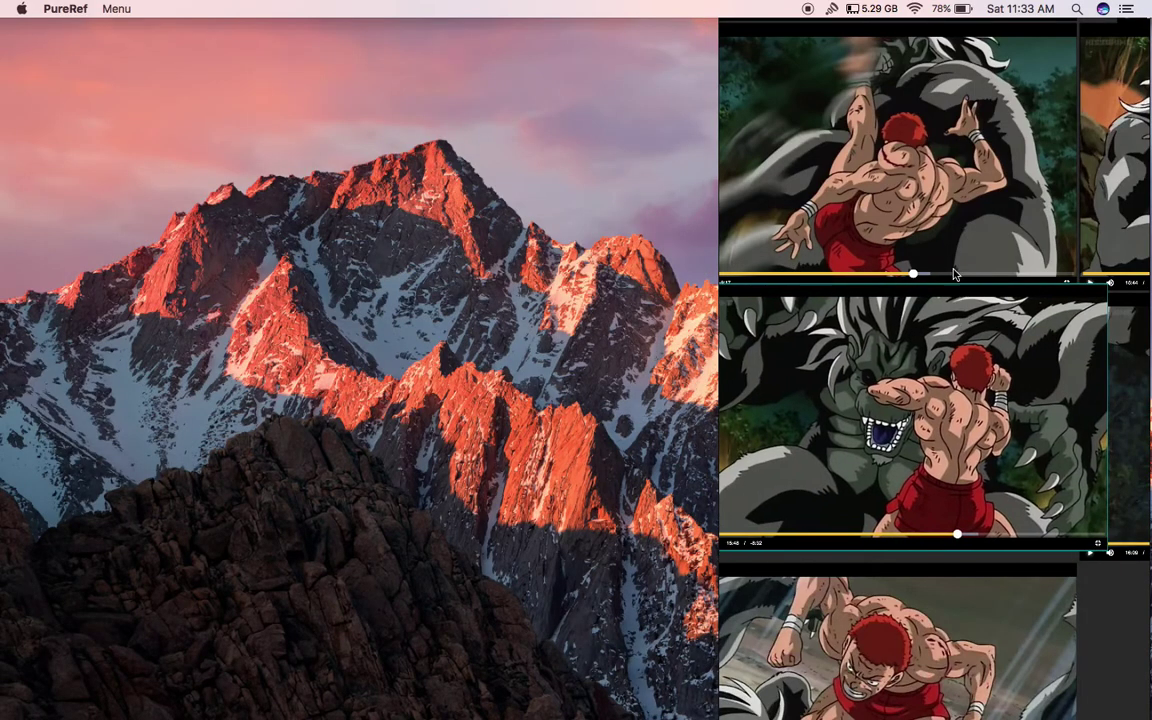
left_click(925, 218)
left_click_drag(838, 206, 1053, 207)
left_click_drag(897, 228, 1101, 182)
left_click_drag(962, 349, 1064, 90)
left_click_drag(1011, 440, 711, 255)
left_click_drag(1000, 235, 754, 413)
left_click_drag(1041, 288, 770, 416)
left_click_drag(1010, 240, 772, 485)
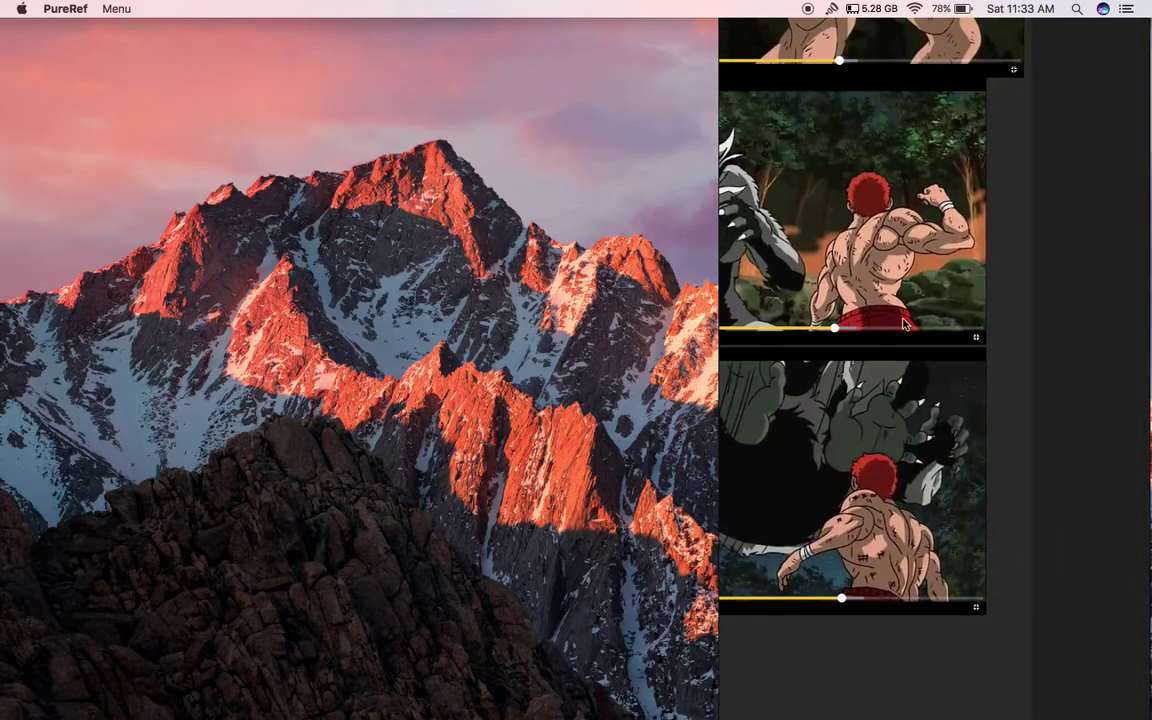
scroll(897, 331, "up", 3)
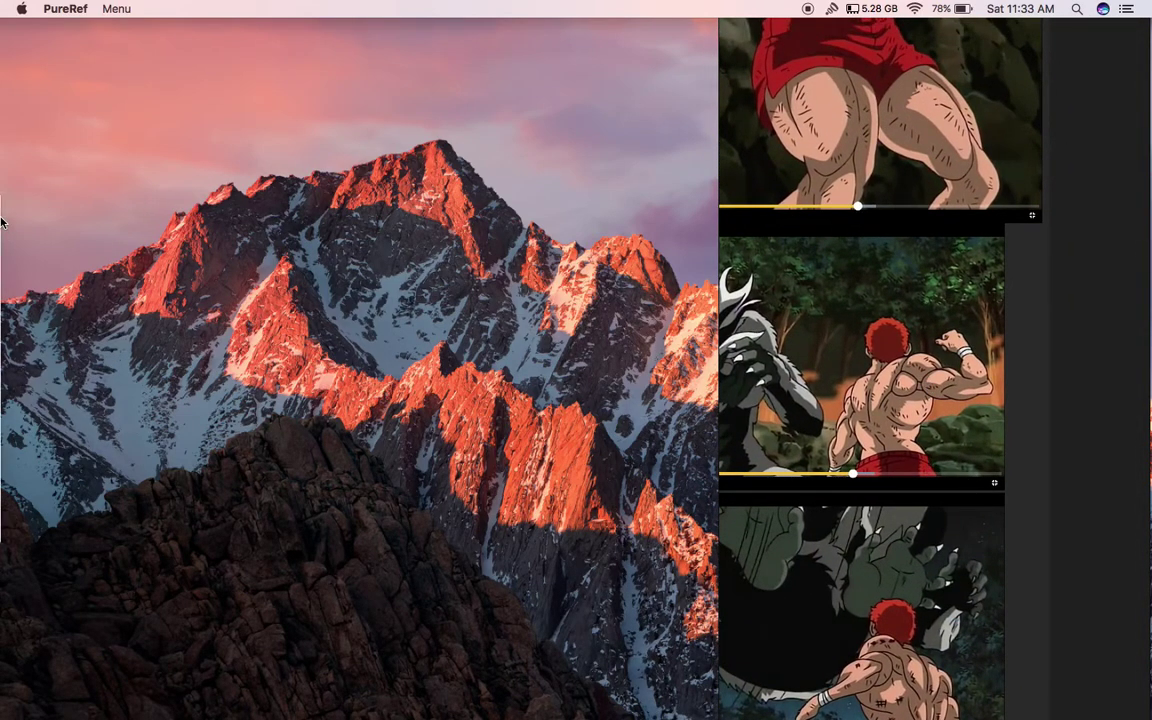
Return to Photoshop and block in a new ribcage below the first figures, with side curves, shoulder line, base and curved spine
mouse_move(8, 230)
left_click(31, 262)
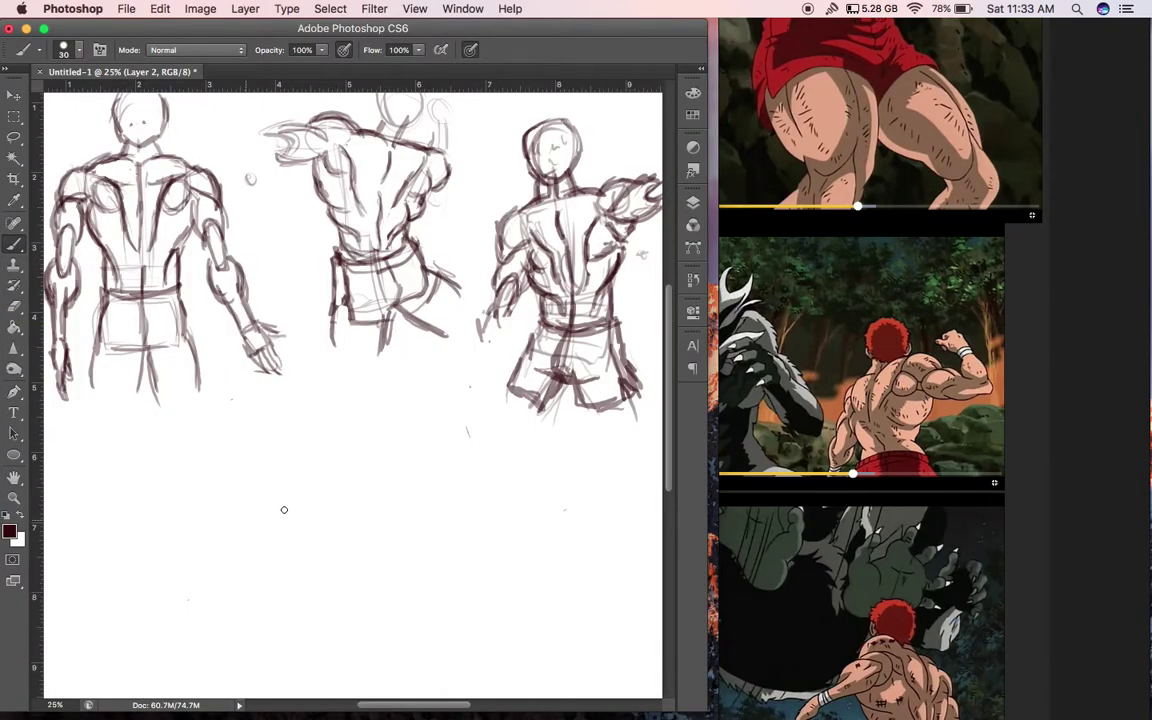
left_click_drag(219, 468, 235, 633)
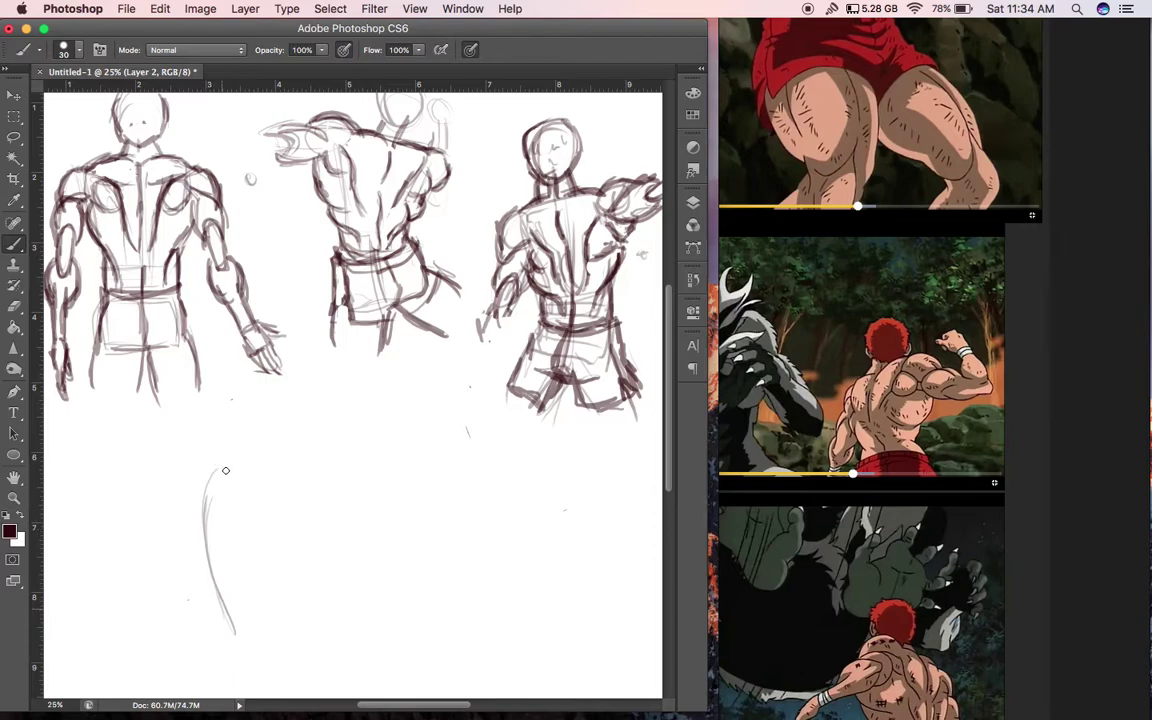
mouse_move(198, 476)
left_mouse_down()
mouse_move(305, 468)
mouse_move(316, 598)
left_mouse_up()
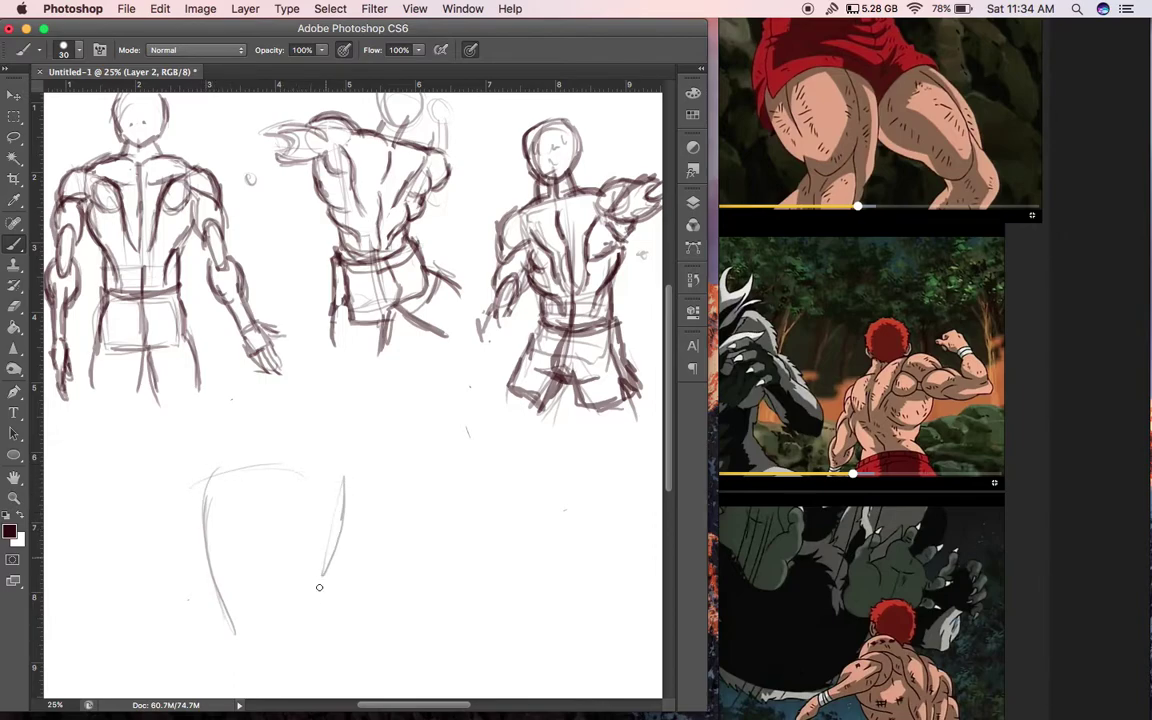
left_click_drag(226, 600, 300, 596)
left_click_drag(285, 478, 283, 593)
left_click_drag(298, 594, 297, 471)
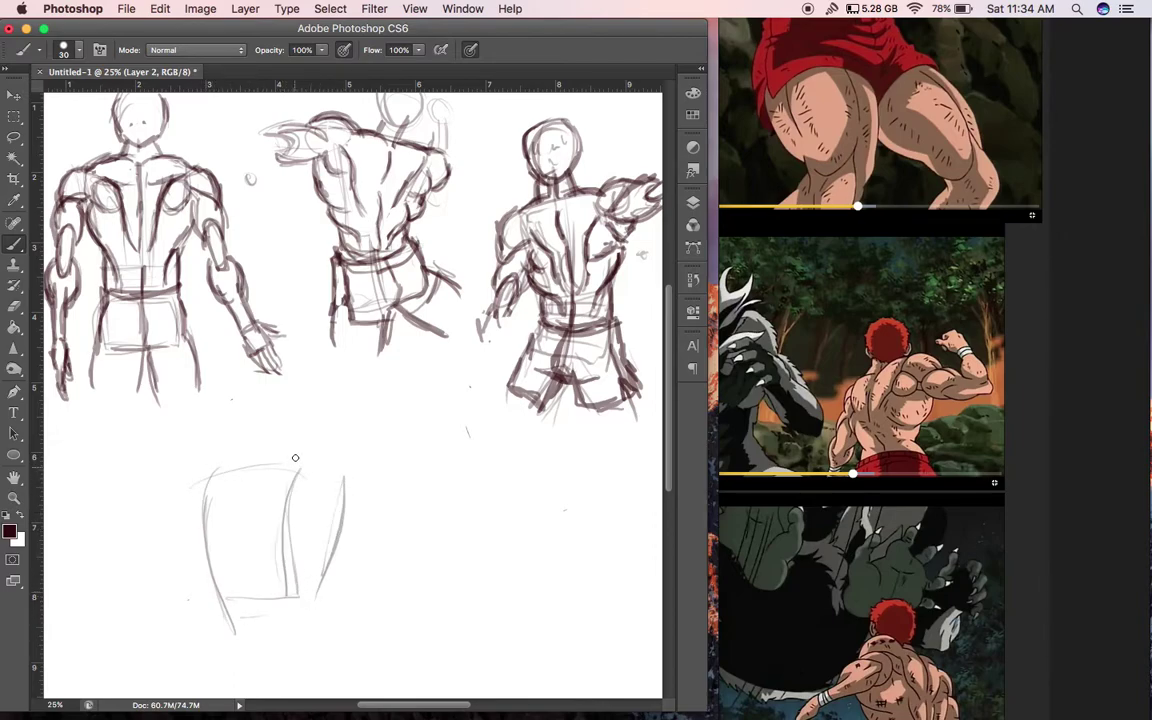
left_click_drag(207, 463, 318, 467)
Add the new figure's head oval, the side plane of the right back, and a curved hip line below the ribcage
mouse_move(243, 408)
left_mouse_down()
mouse_move(249, 440)
mouse_move(267, 427)
left_mouse_up()
mouse_move(239, 560)
left_mouse_down()
mouse_move(222, 446)
mouse_move(248, 560)
left_mouse_up()
left_click_drag(212, 468, 190, 540)
left_click_drag(205, 425, 200, 535)
mouse_move(222, 475)
left_mouse_down()
mouse_move(307, 481)
mouse_move(317, 589)
left_mouse_up()
mouse_move(309, 468)
left_mouse_down()
mouse_move(313, 585)
mouse_move(353, 484)
left_mouse_up()
left_click_drag(346, 478, 351, 576)
left_click_drag(347, 525, 350, 578)
mouse_move(338, 547)
left_mouse_down()
mouse_move(337, 599)
mouse_move(242, 668)
left_mouse_up()
left_click_drag(245, 646, 332, 643)
left_click_drag(265, 640, 350, 654)
left_click_drag(284, 635, 219, 649)
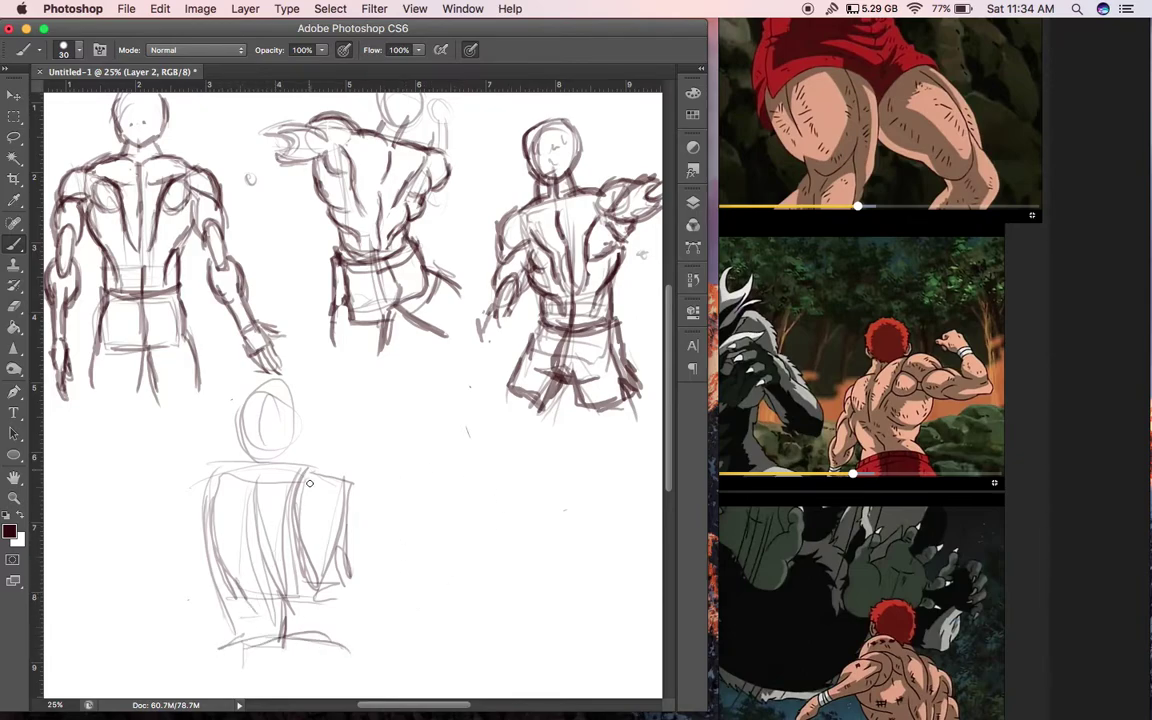
Add the neck line and round shoulders, with the right upper arm extending right and the left arm hanging down
left_click_drag(273, 438, 268, 471)
left_click_drag(307, 381, 263, 451)
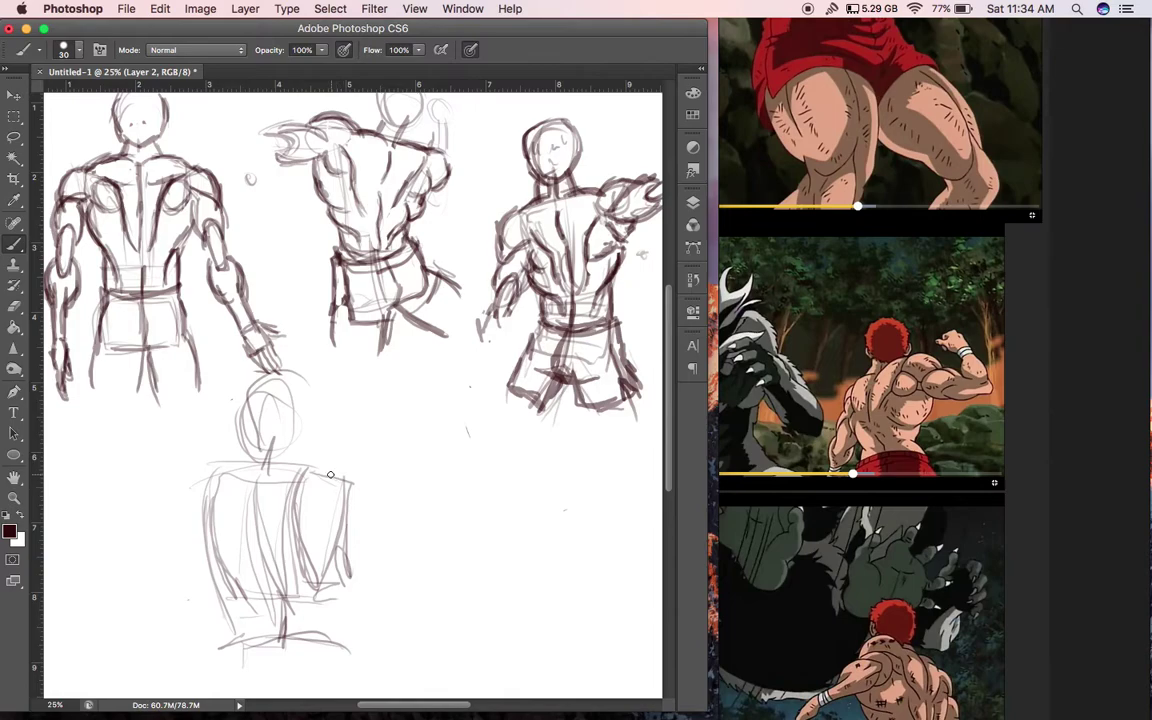
mouse_move(346, 456)
left_mouse_down()
mouse_move(321, 440)
mouse_move(332, 490)
mouse_move(404, 519)
left_mouse_up()
left_click_drag(371, 476, 416, 485)
left_click_drag(366, 471, 413, 481)
left_click_drag(345, 503, 412, 518)
mouse_move(300, 465)
left_mouse_down()
mouse_move(340, 453)
mouse_move(205, 466)
mouse_move(225, 523)
mouse_move(205, 528)
mouse_move(166, 592)
left_mouse_up()
Reinforce the head oval and bend the right arm with a round elbow and a forearm raised upward
left_click_drag(257, 455, 256, 391)
left_click_drag(241, 411, 303, 433)
mouse_move(230, 443)
left_mouse_down()
mouse_move(301, 400)
mouse_move(283, 445)
left_mouse_up()
mouse_move(281, 378)
left_mouse_down()
mouse_move(303, 400)
mouse_move(252, 453)
left_mouse_up()
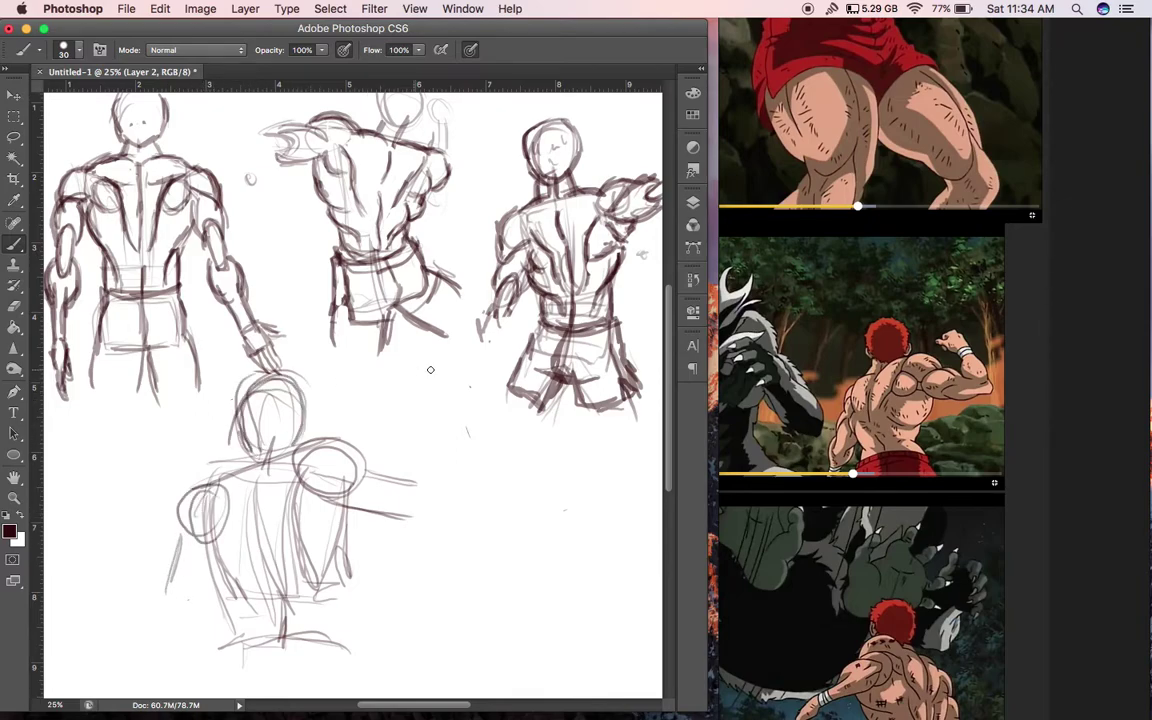
mouse_move(421, 480)
left_mouse_down()
mouse_move(417, 515)
mouse_move(434, 523)
left_mouse_up()
mouse_move(401, 421)
left_mouse_down()
mouse_move(435, 503)
mouse_move(453, 494)
mouse_move(425, 476)
left_mouse_up()
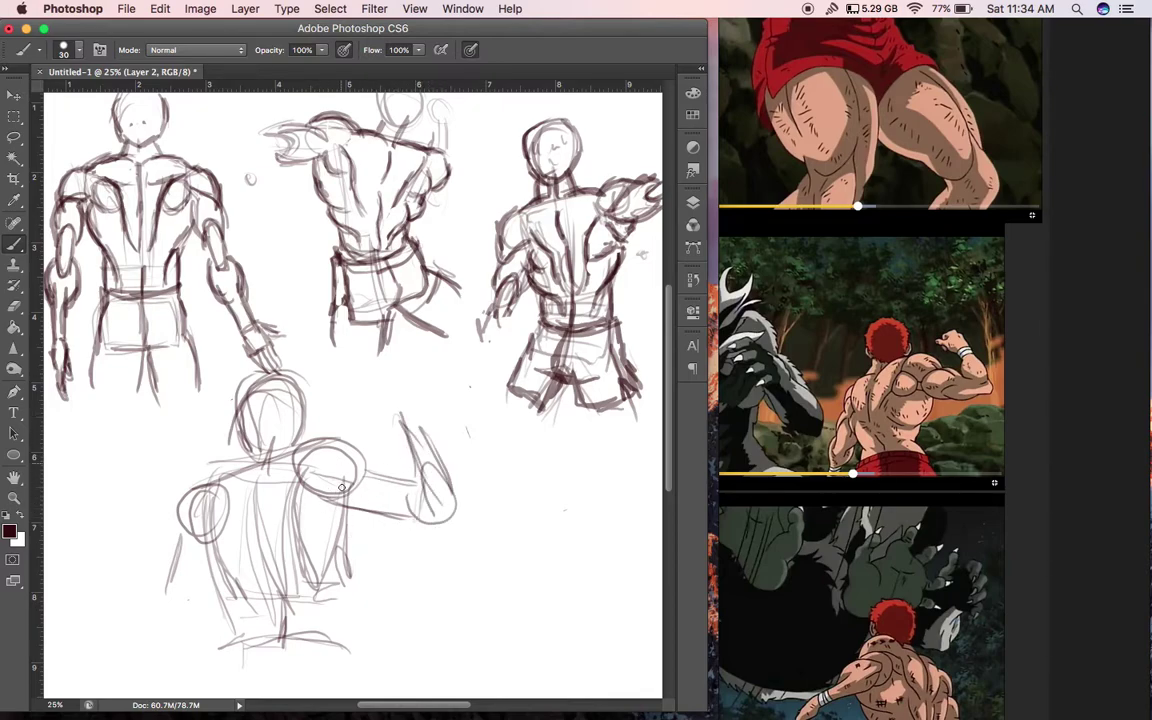
Darken the sloping neck and shoulder contours, and sketch loose guide arcs in the empty space beside the figure
left_click_drag(272, 448, 256, 468)
left_click_drag(259, 463, 312, 442)
mouse_move(234, 469)
left_mouse_down()
mouse_move(211, 479)
mouse_move(219, 541)
left_mouse_up()
left_click_drag(210, 491, 227, 550)
left_click_drag(110, 443, 90, 547)
left_click_drag(532, 462, 537, 461)
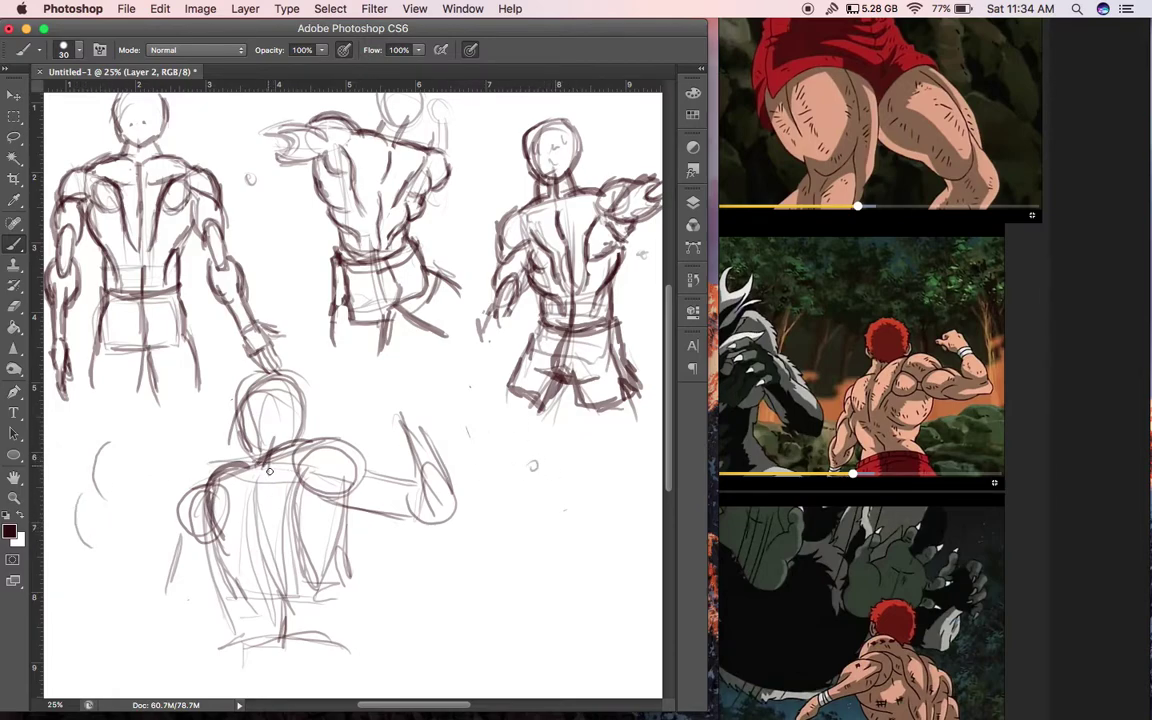
Darken the curved spine and outline the right shoulder blade muscles with a line running back to the spine
left_click_drag(249, 493, 257, 563)
left_click_drag(226, 445, 233, 512)
mouse_move(272, 549)
left_mouse_down()
mouse_move(299, 503)
mouse_move(317, 523)
left_mouse_up()
mouse_move(306, 467)
left_mouse_down()
mouse_move(323, 477)
mouse_move(332, 516)
mouse_move(303, 518)
mouse_move(295, 477)
mouse_move(333, 508)
mouse_move(294, 519)
left_mouse_up()
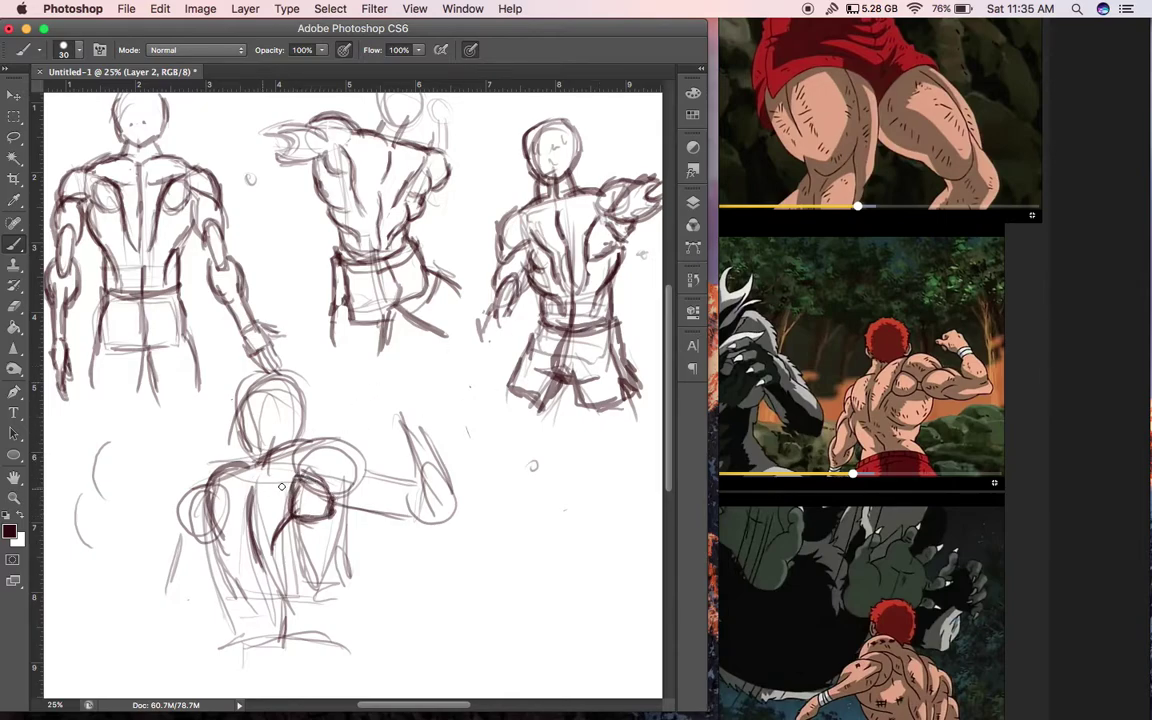
left_click_drag(319, 522, 320, 517)
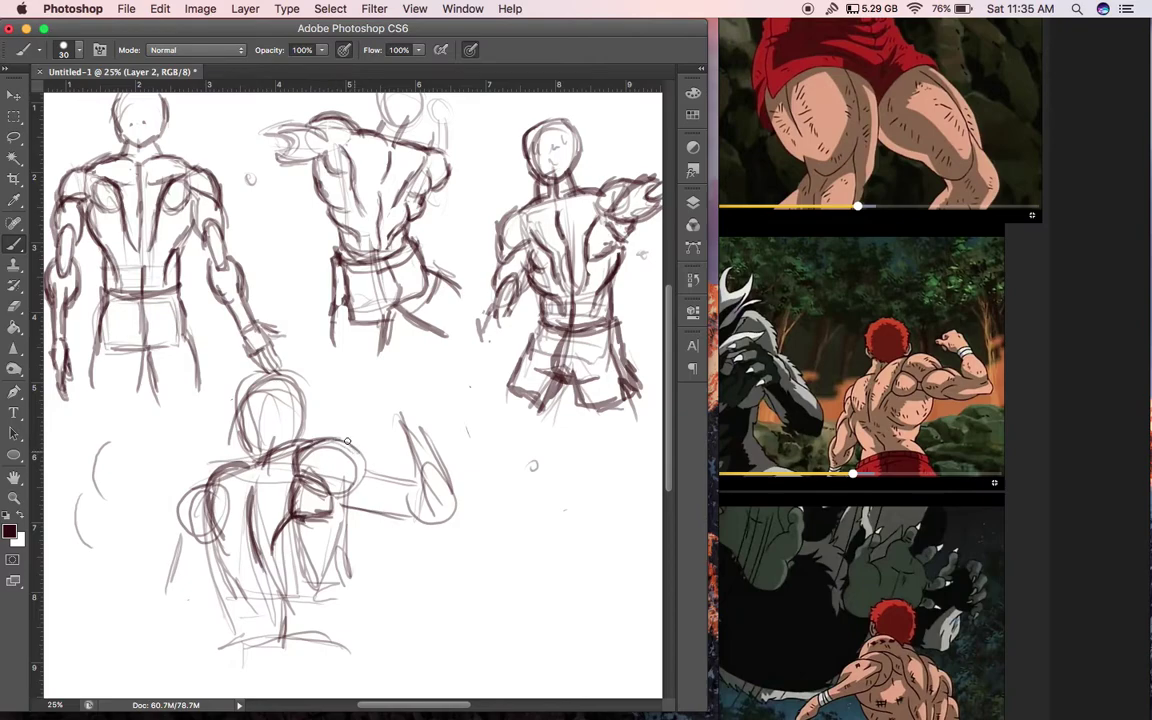
Draw the right arm's muscles, shaping the rounded deltoid, the upper arm bulges and the underside to the elbow
mouse_move(330, 500)
left_mouse_down()
mouse_move(369, 528)
mouse_move(353, 508)
mouse_move(361, 487)
mouse_move(393, 490)
mouse_move(365, 484)
mouse_move(381, 486)
mouse_move(394, 498)
mouse_move(355, 516)
mouse_move(393, 514)
left_mouse_up()
mouse_move(316, 486)
left_mouse_down()
mouse_move(336, 502)
mouse_move(369, 481)
left_mouse_up()
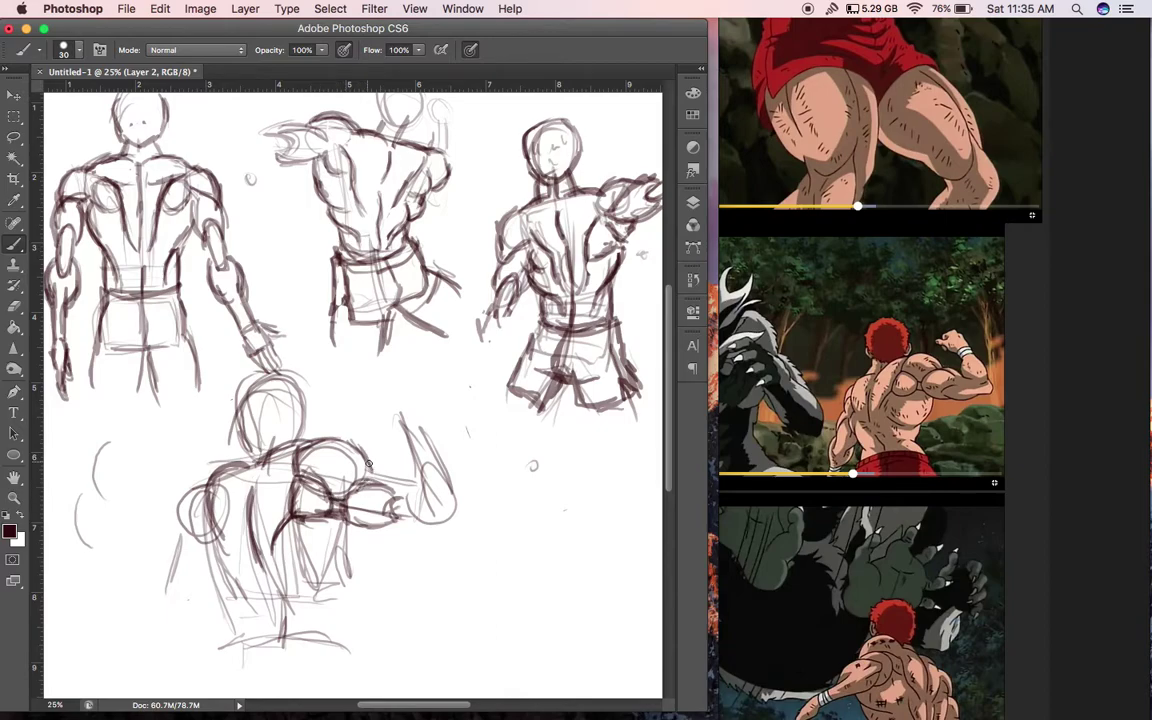
mouse_move(355, 457)
left_mouse_down()
mouse_move(412, 489)
mouse_move(399, 520)
mouse_move(434, 524)
mouse_move(392, 506)
mouse_move(371, 525)
mouse_move(397, 515)
mouse_move(391, 500)
mouse_move(448, 523)
left_mouse_up()
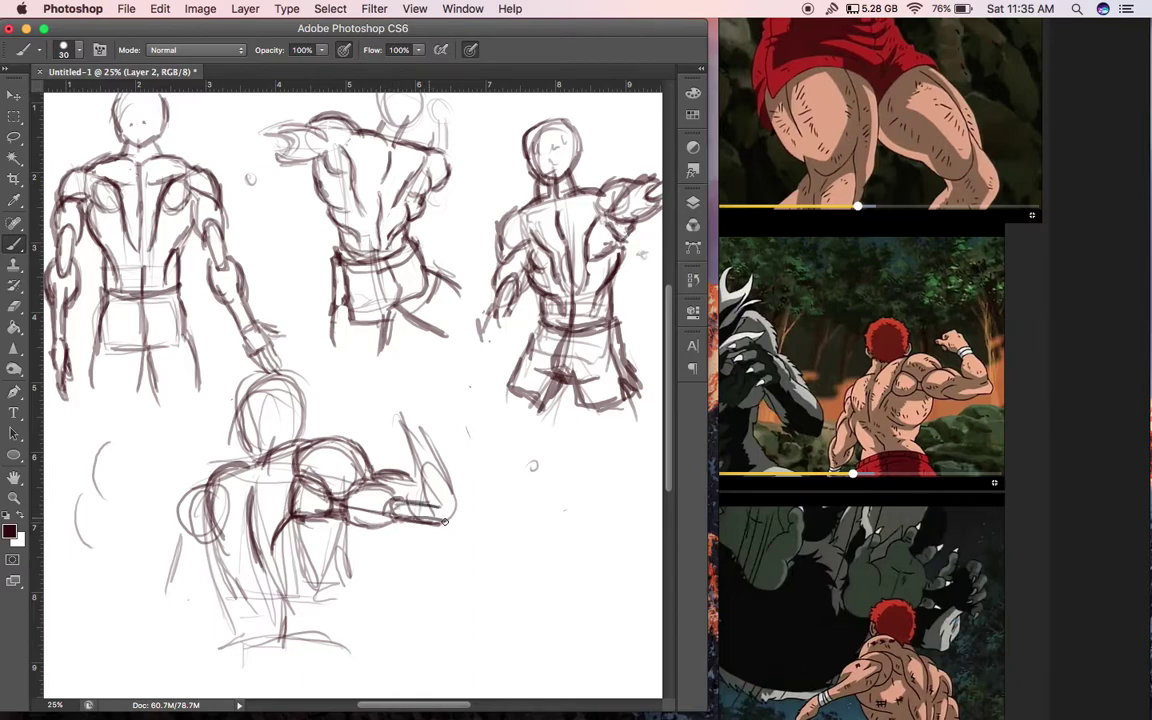
Outline the bulging right back muscle below the arm, and draw the waist contour and lower spine lines beneath it
mouse_move(349, 526)
left_mouse_down()
mouse_move(347, 570)
mouse_move(355, 521)
mouse_move(319, 579)
left_mouse_up()
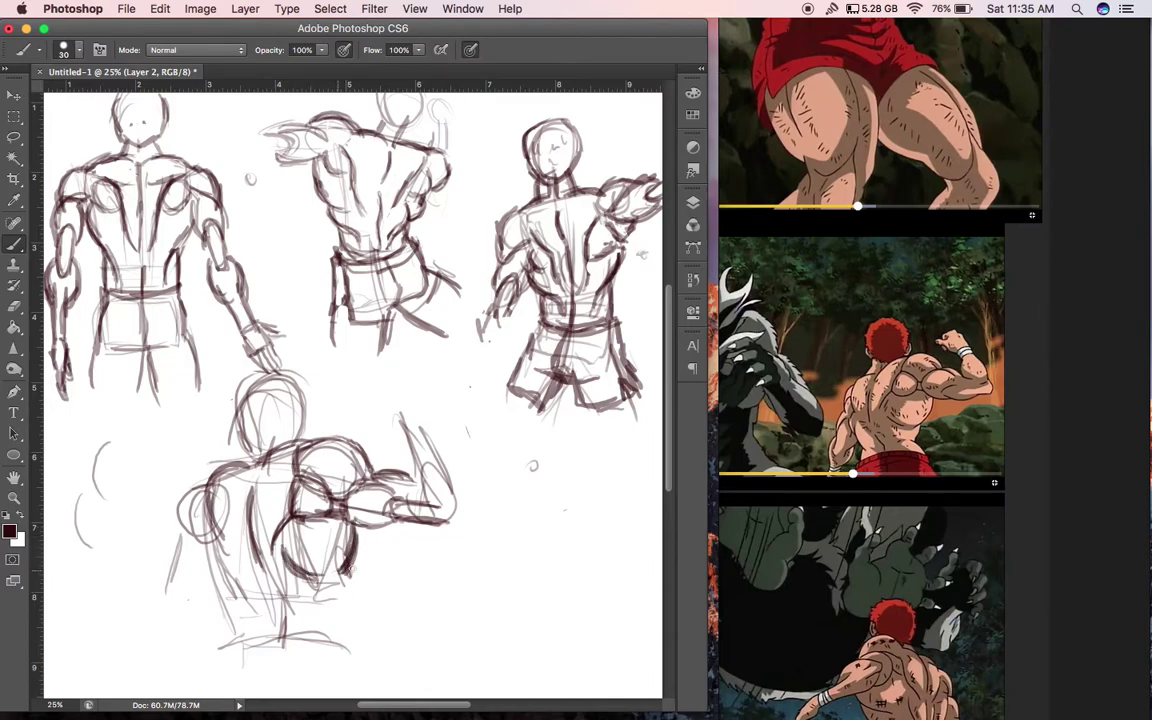
left_click_drag(343, 577, 331, 600)
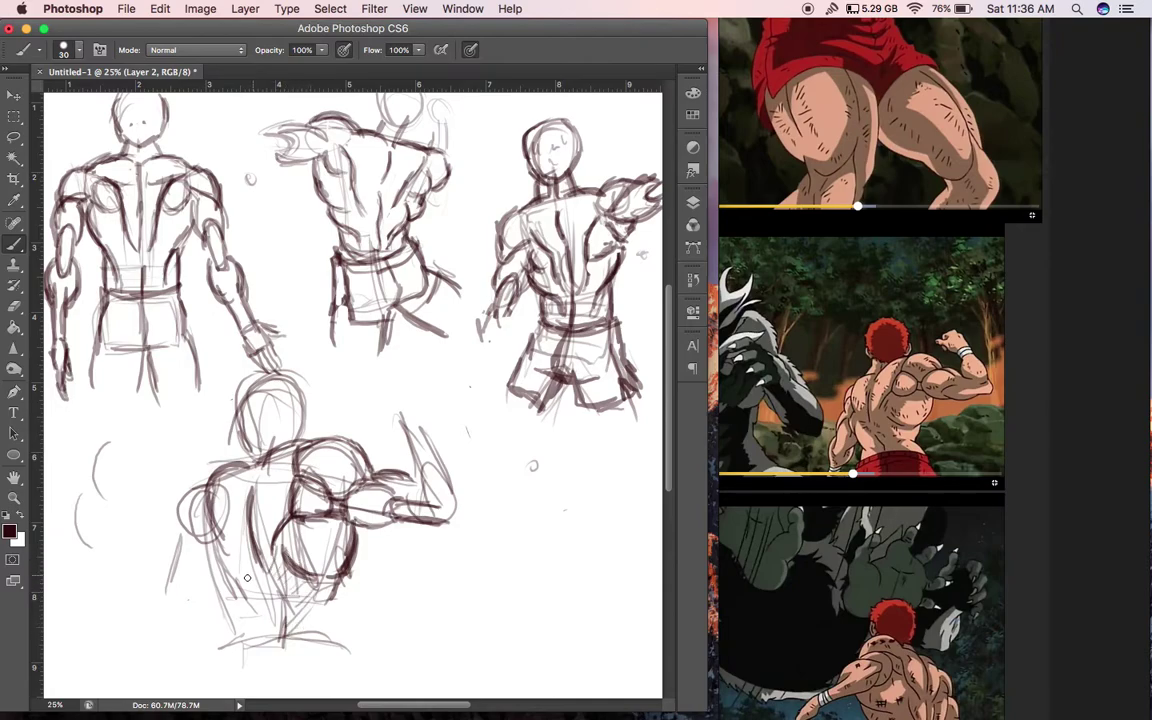
mouse_move(248, 584)
left_mouse_down()
mouse_move(272, 606)
mouse_move(275, 642)
left_mouse_up()
left_click_drag(327, 600, 323, 616)
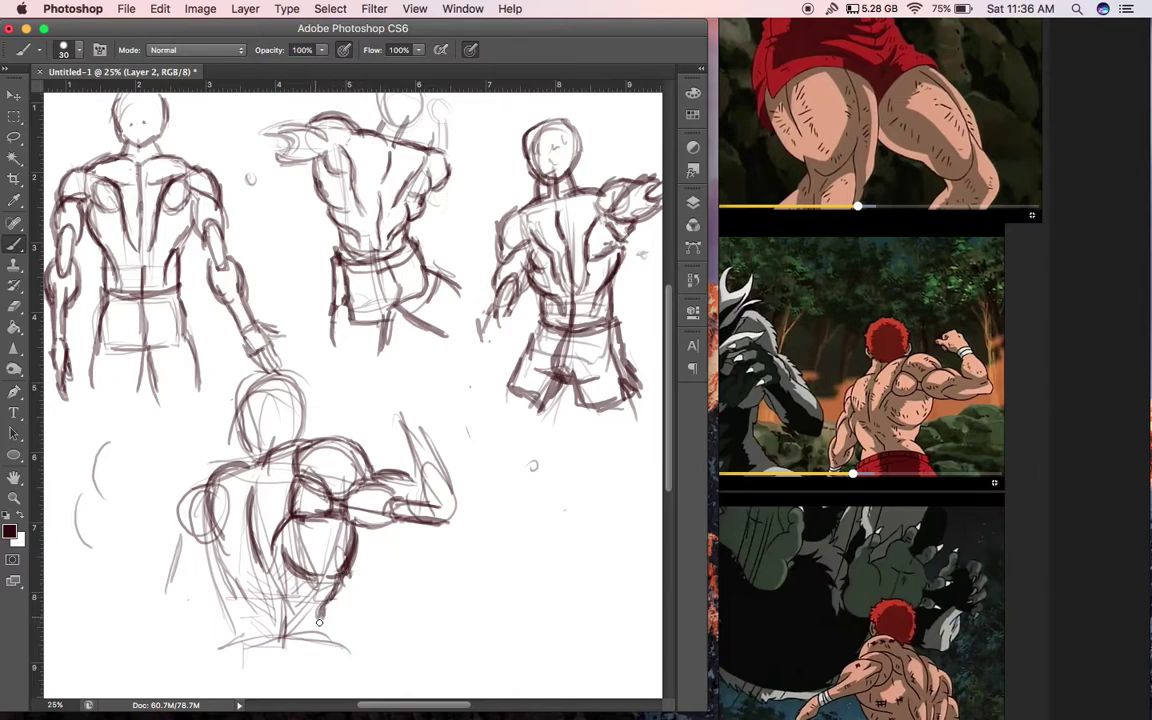
left_click_drag(307, 612, 340, 645)
left_click_drag(277, 614, 279, 638)
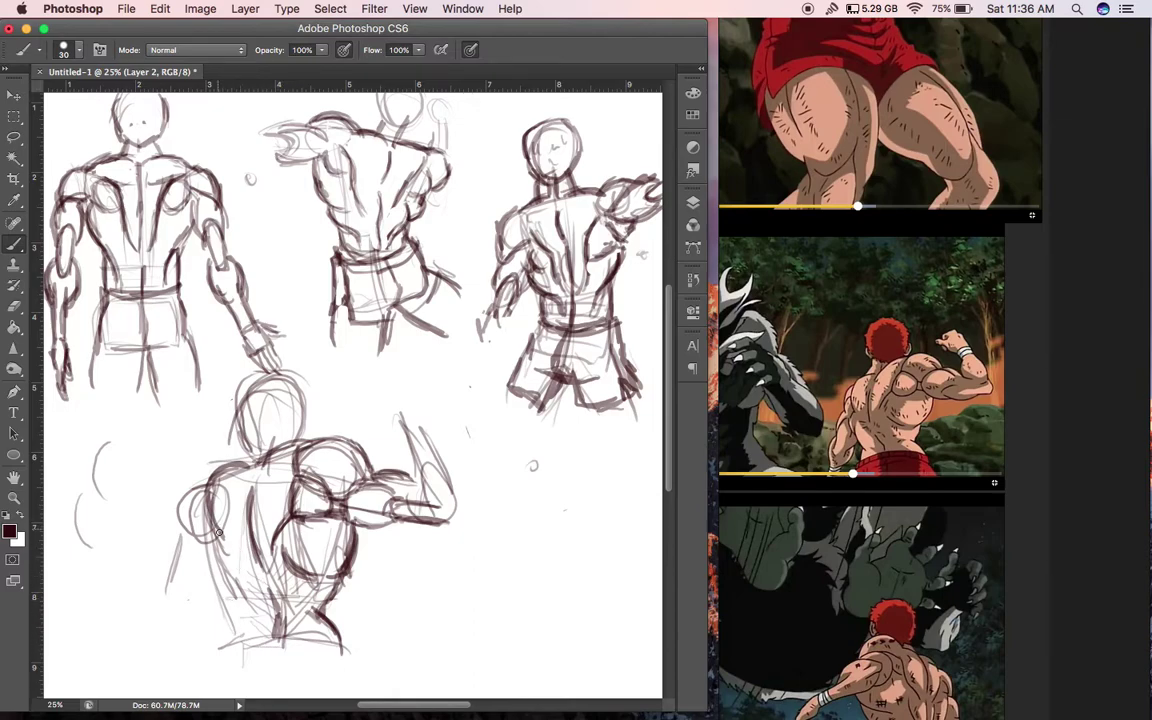
Darken the left deltoid and adjoining back edge, and add light muscle direction lines across the upper back
mouse_move(197, 489)
left_mouse_down()
mouse_move(180, 517)
mouse_move(206, 490)
mouse_move(187, 542)
mouse_move(180, 526)
mouse_move(186, 546)
mouse_move(221, 531)
mouse_move(233, 539)
mouse_move(213, 530)
mouse_move(210, 543)
mouse_move(216, 524)
mouse_move(220, 562)
left_mouse_up()
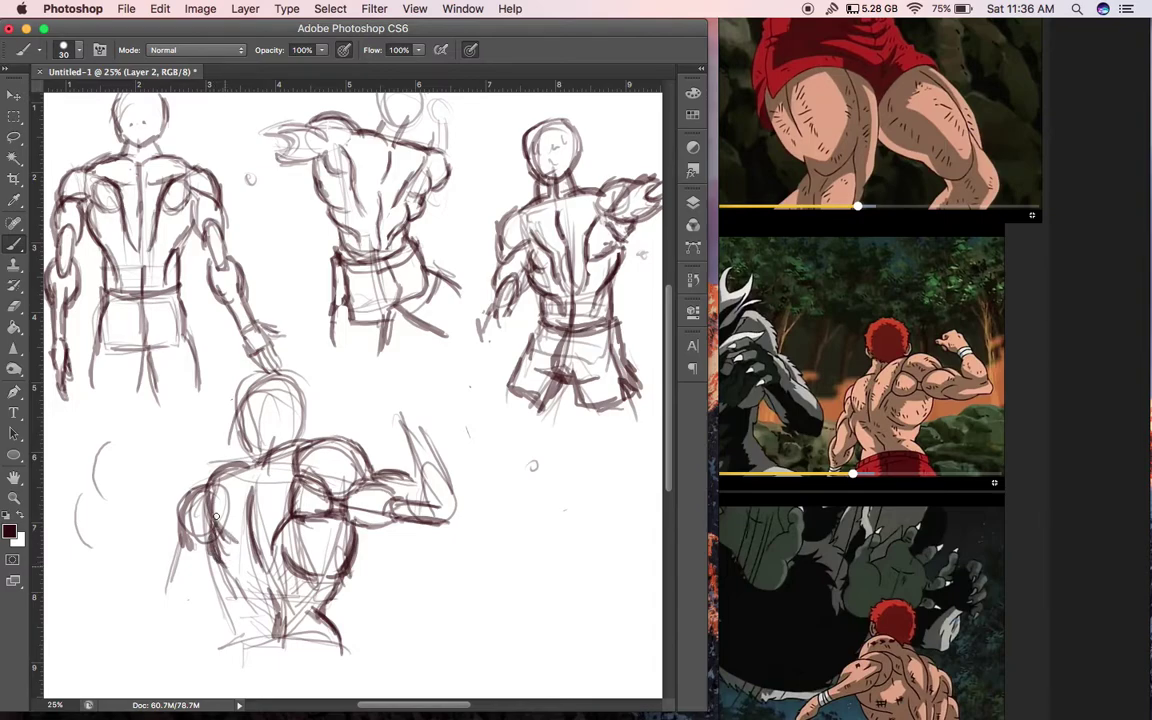
mouse_move(226, 564)
left_mouse_down()
mouse_move(206, 500)
mouse_move(212, 534)
left_mouse_up()
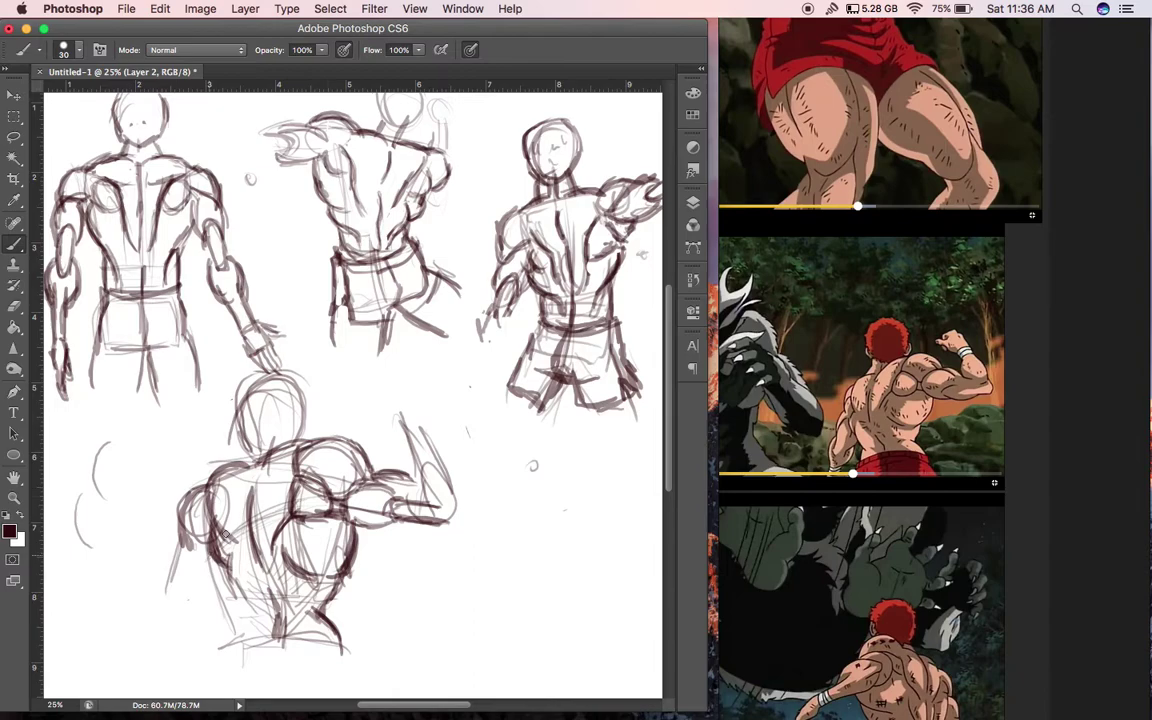
mouse_move(253, 496)
left_mouse_down()
mouse_move(250, 524)
mouse_move(212, 556)
mouse_move(290, 495)
left_mouse_up()
mouse_move(213, 492)
left_mouse_down()
mouse_move(256, 466)
mouse_move(194, 502)
left_mouse_up()
mouse_move(310, 440)
left_mouse_down()
mouse_move(235, 478)
mouse_move(342, 439)
mouse_move(224, 479)
mouse_move(230, 464)
mouse_move(362, 440)
left_mouse_up()
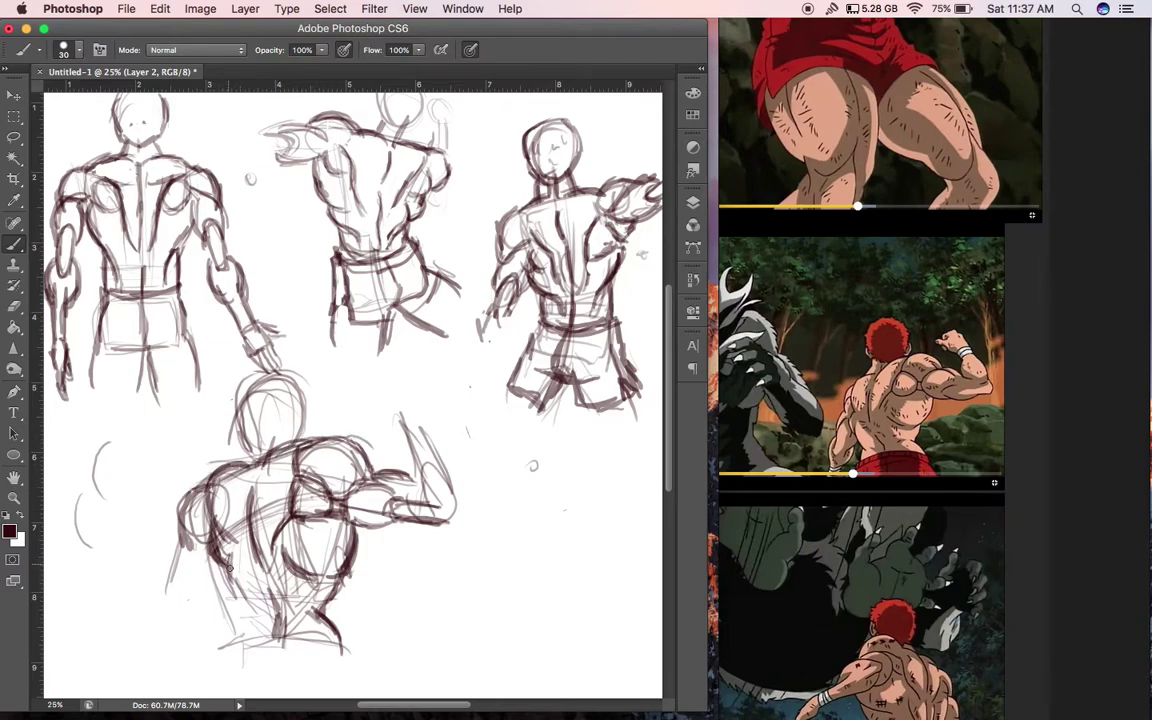
Darken the left torso contour down to the waist and redraw the right waist contour
left_click_drag(230, 568, 248, 606)
mouse_move(216, 537)
left_mouse_down()
mouse_move(254, 606)
mouse_move(244, 635)
left_mouse_up()
left_click_drag(341, 578, 329, 597)
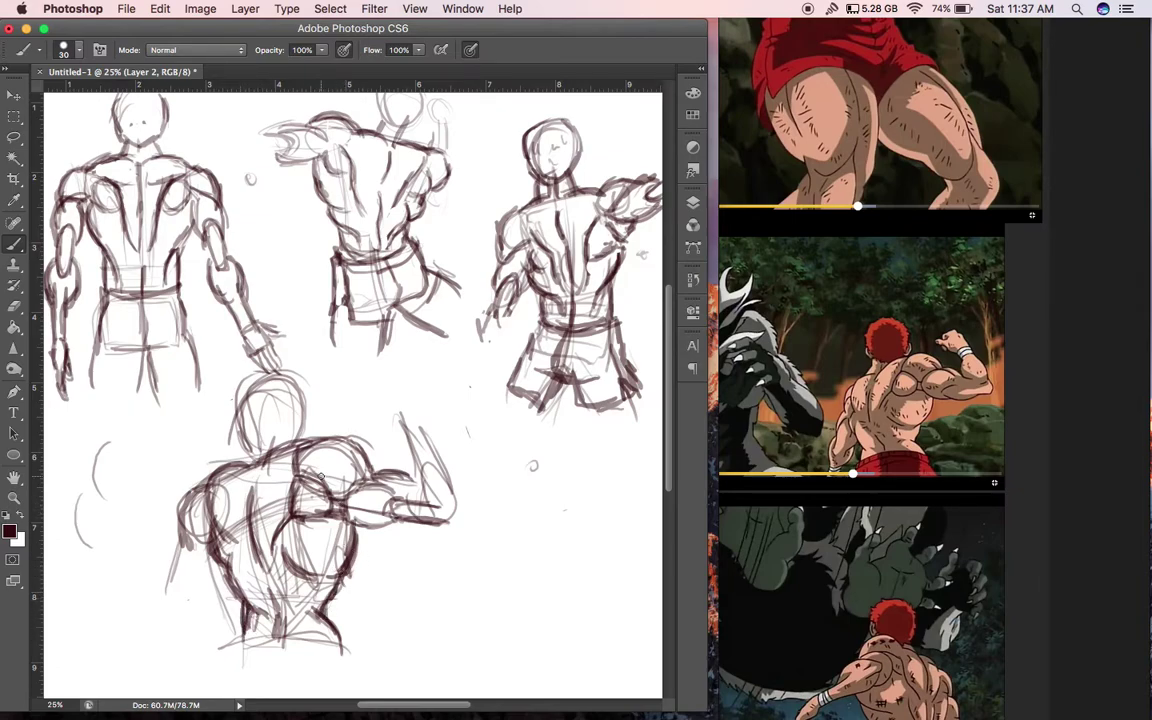
left_click_drag(316, 617, 343, 660)
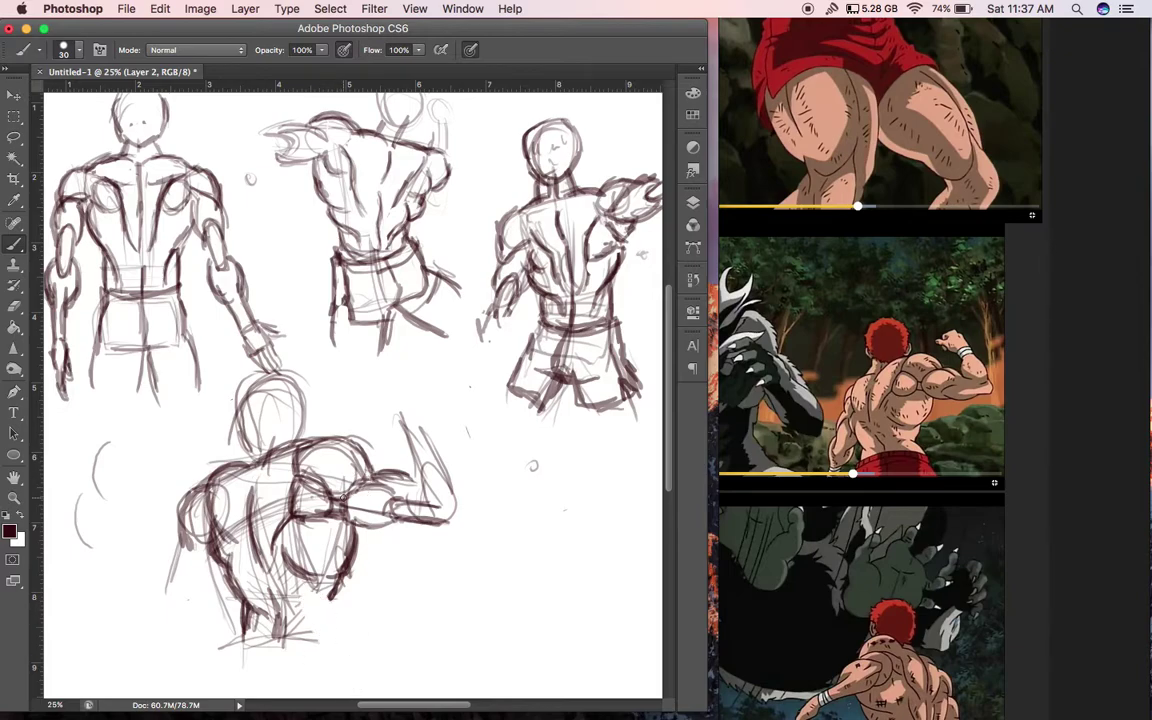
mouse_move(351, 576)
left_mouse_down()
mouse_move(329, 598)
mouse_move(340, 636)
left_mouse_up()
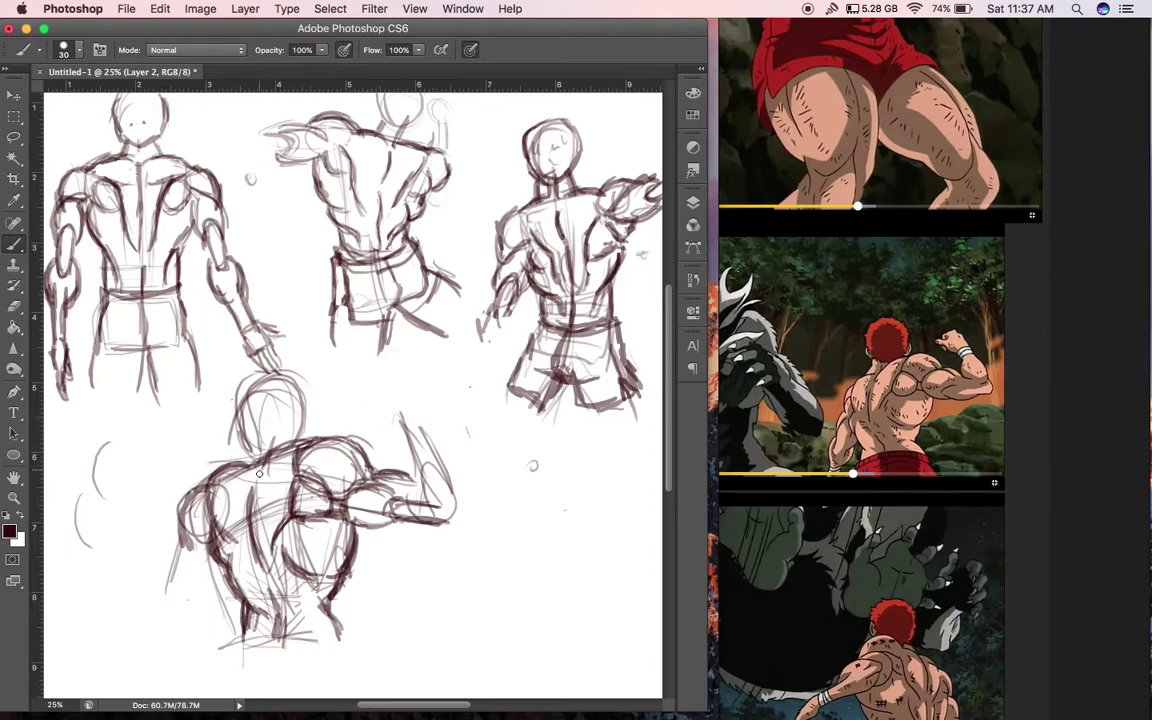
Darken the trapezius and neck lines, and outline the round head with heavier strokes
left_click_drag(272, 453, 355, 436)
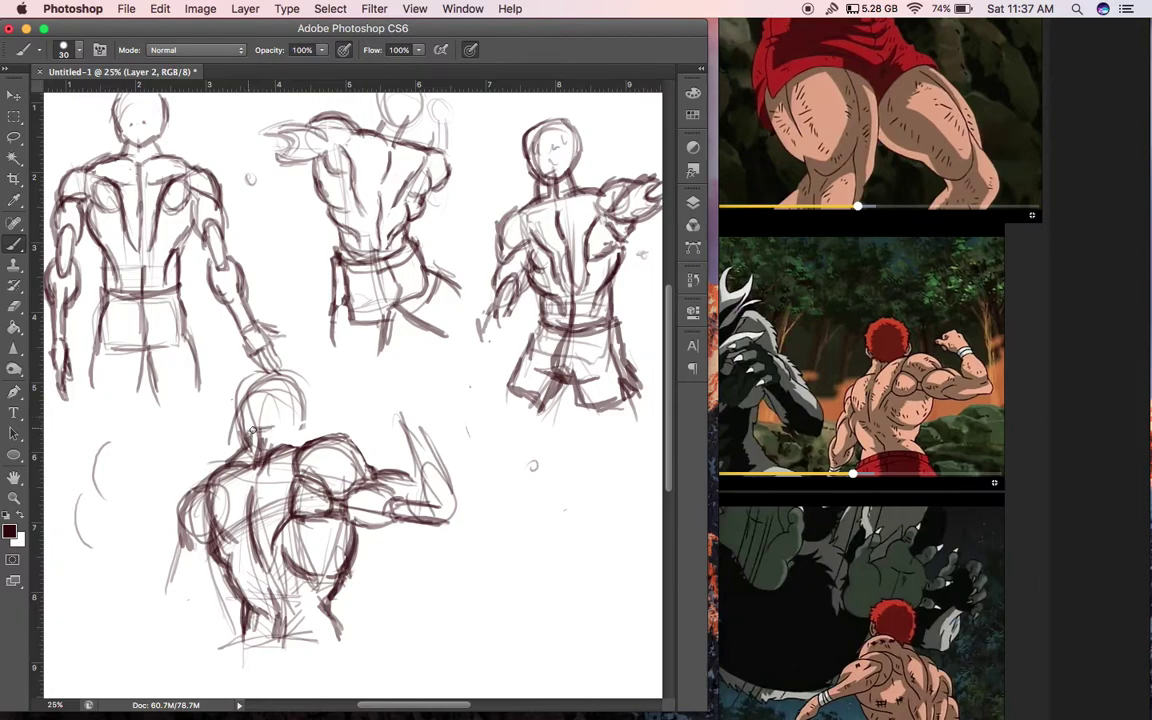
left_click_drag(256, 432, 289, 435)
mouse_move(295, 377)
left_mouse_down()
mouse_move(302, 421)
mouse_move(290, 438)
left_mouse_up()
mouse_move(297, 371)
left_mouse_down()
mouse_move(311, 410)
mouse_move(311, 393)
mouse_move(268, 371)
left_mouse_up()
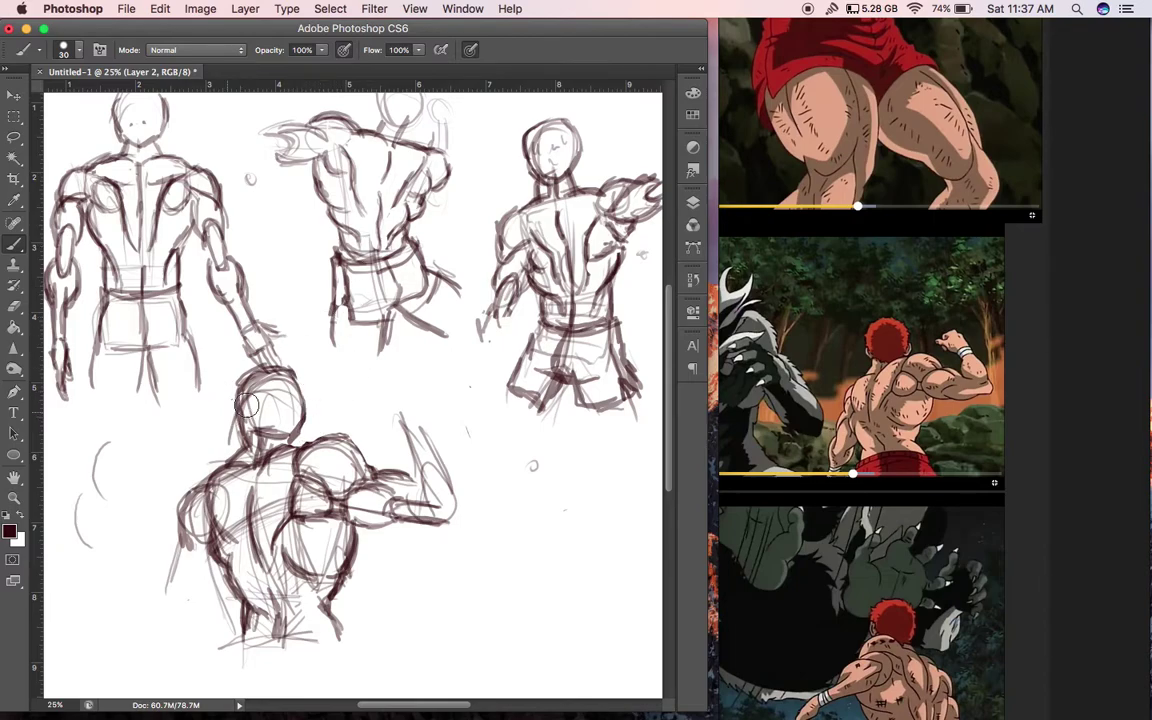
left_click_drag(295, 372, 294, 435)
left_click_drag(241, 388, 247, 421)
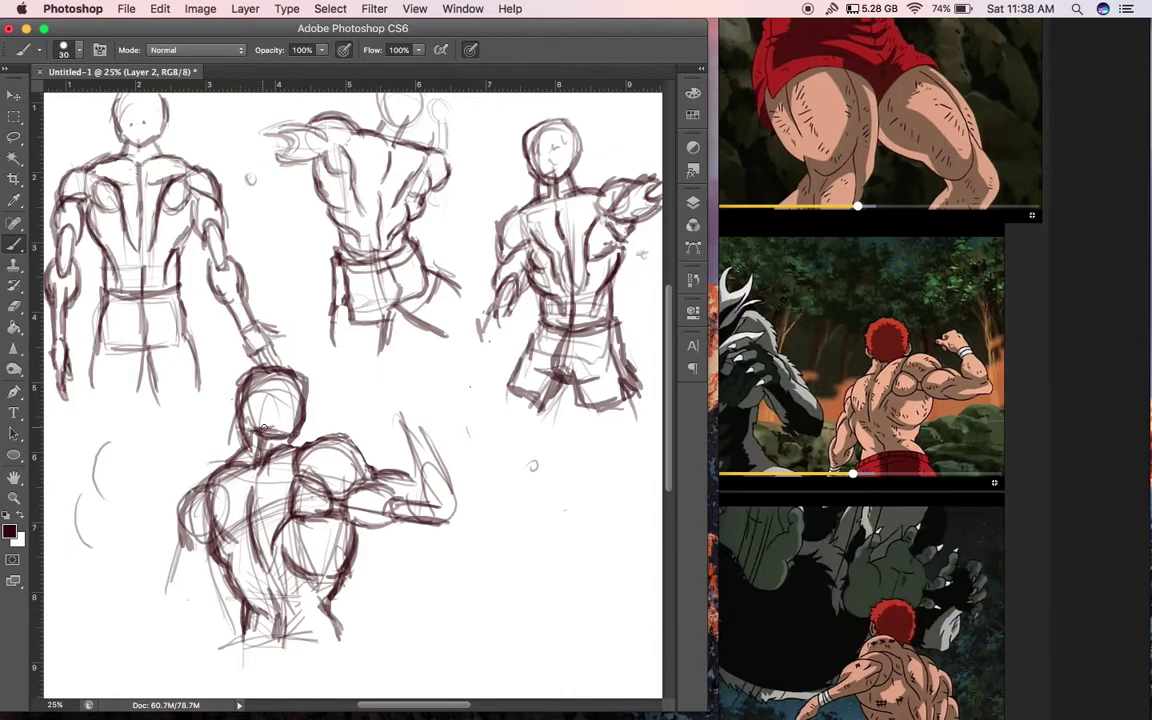
Add vertical and crosswise construction lines inside the round head and square off its top
mouse_move(265, 376)
left_mouse_down()
mouse_move(243, 423)
mouse_move(264, 430)
left_mouse_up()
left_click_drag(286, 379, 273, 442)
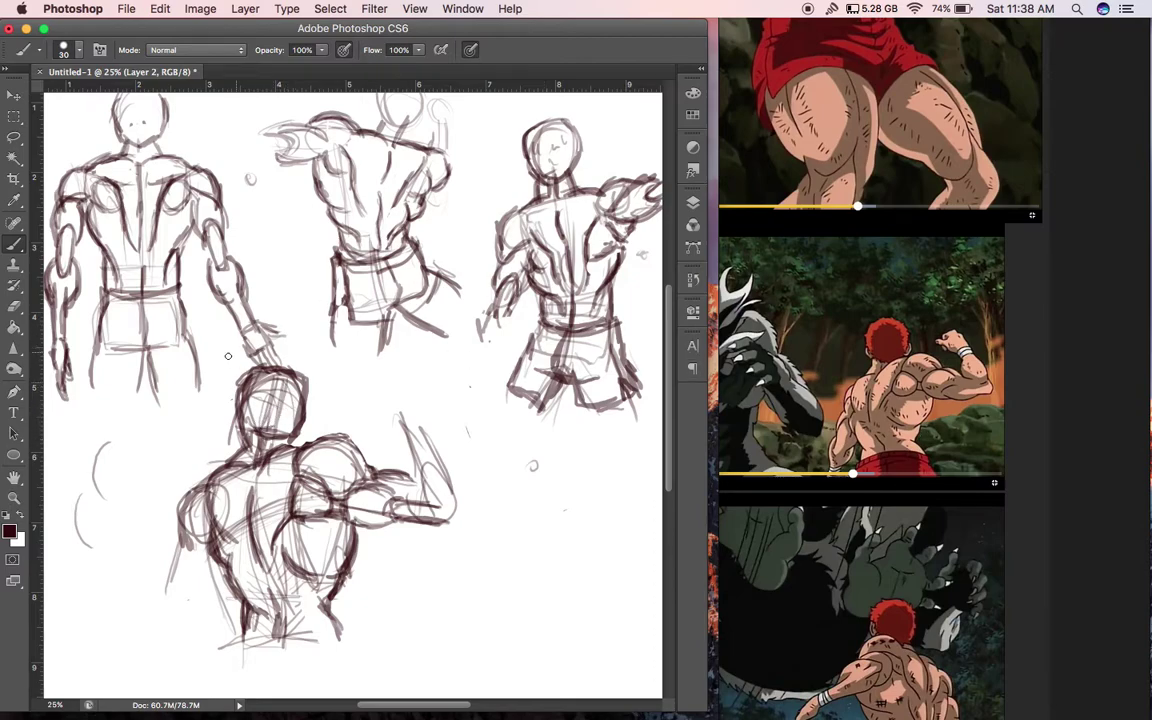
mouse_move(247, 406)
left_mouse_down()
mouse_move(291, 410)
mouse_move(301, 428)
left_mouse_up()
left_click_drag(239, 374, 278, 369)
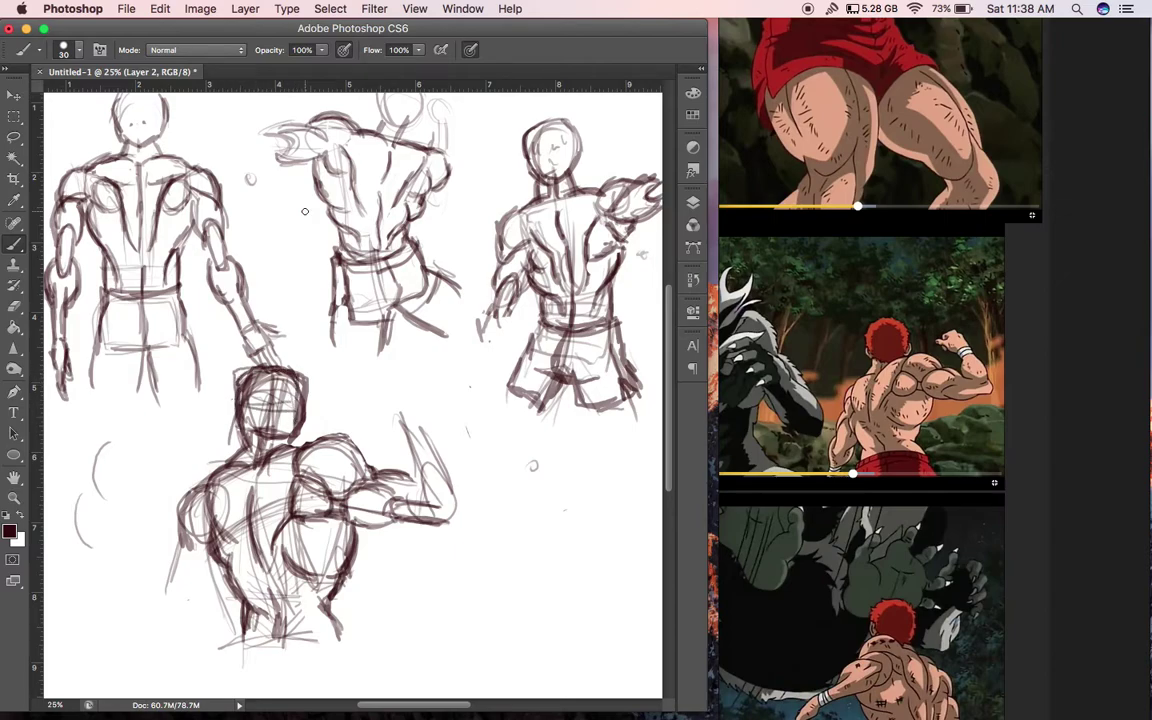
Erase the round head and redraw it as a boxy shape with a vertical centre line
mouse_move(321, 429)
left_mouse_down()
mouse_move(289, 418)
mouse_move(299, 426)
mouse_move(328, 391)
mouse_move(289, 376)
mouse_move(255, 383)
mouse_move(216, 414)
left_mouse_up()
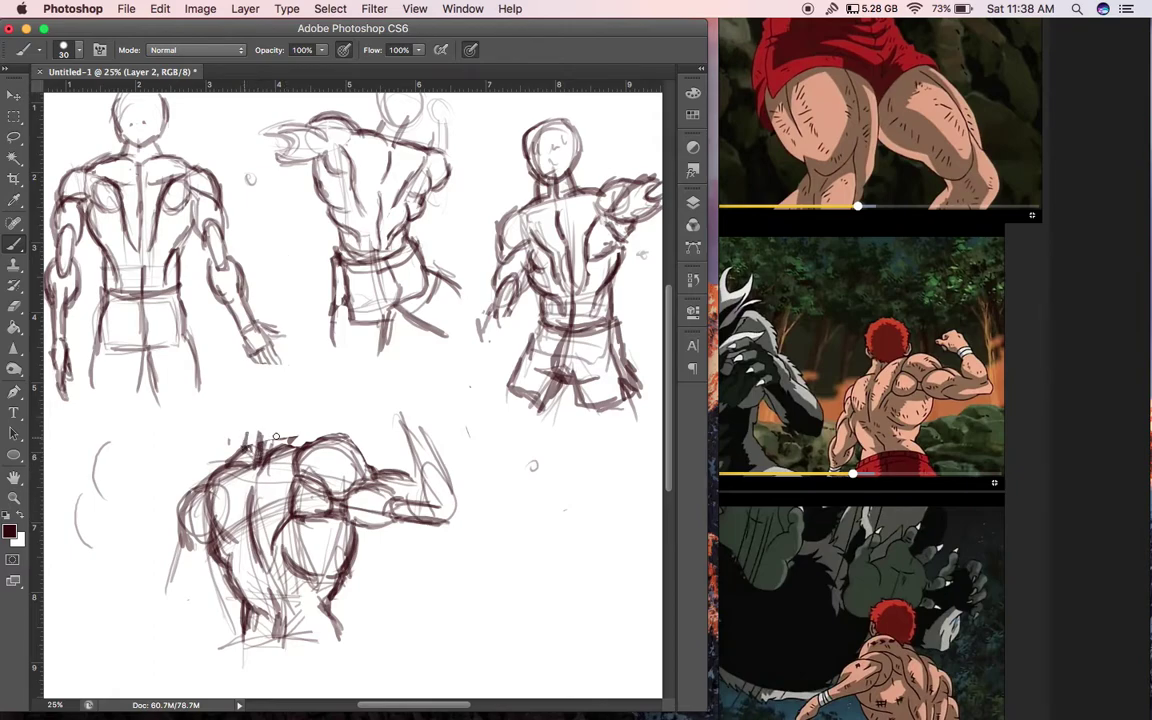
mouse_move(287, 432)
left_mouse_down()
mouse_move(299, 446)
mouse_move(246, 435)
mouse_move(289, 433)
mouse_move(237, 399)
mouse_move(250, 372)
mouse_move(295, 372)
mouse_move(303, 418)
mouse_move(272, 431)
mouse_move(243, 404)
mouse_move(239, 378)
mouse_move(275, 371)
mouse_move(265, 366)
mouse_move(298, 388)
mouse_move(299, 425)
left_mouse_up()
left_click_drag(271, 371, 270, 426)
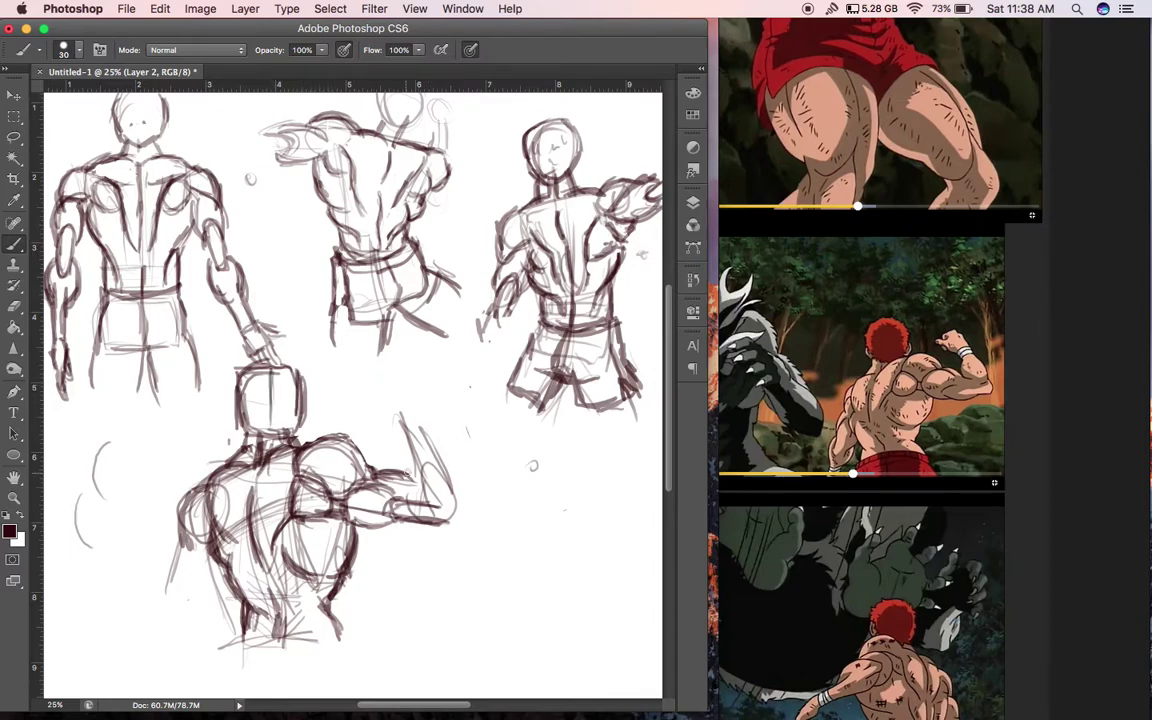
Darken the bent right elbow, draw the raised forearm contours, and add a simplified clenched fist above the wrist
mouse_move(420, 488)
left_mouse_down()
mouse_move(446, 457)
mouse_move(449, 495)
mouse_move(450, 484)
mouse_move(427, 497)
mouse_move(455, 518)
left_mouse_up()
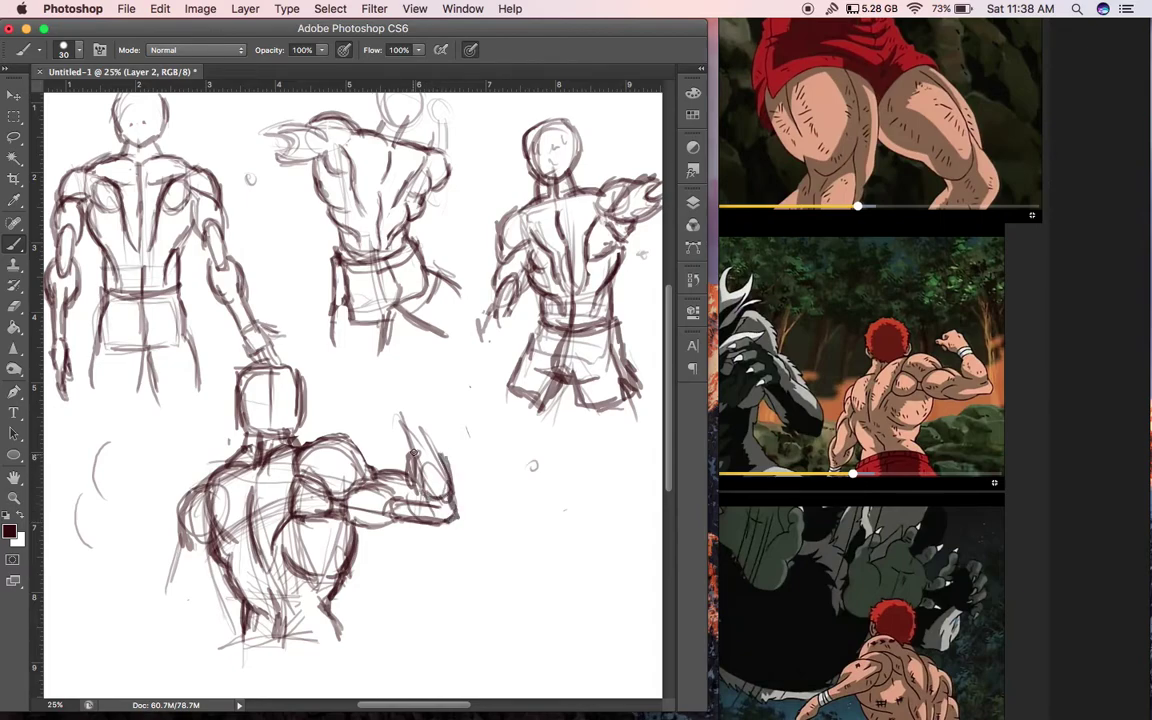
mouse_move(414, 452)
left_mouse_down()
mouse_move(406, 431)
mouse_move(424, 434)
mouse_move(401, 418)
mouse_move(413, 418)
left_mouse_up()
left_click_drag(416, 424, 440, 461)
left_click_drag(423, 419, 447, 468)
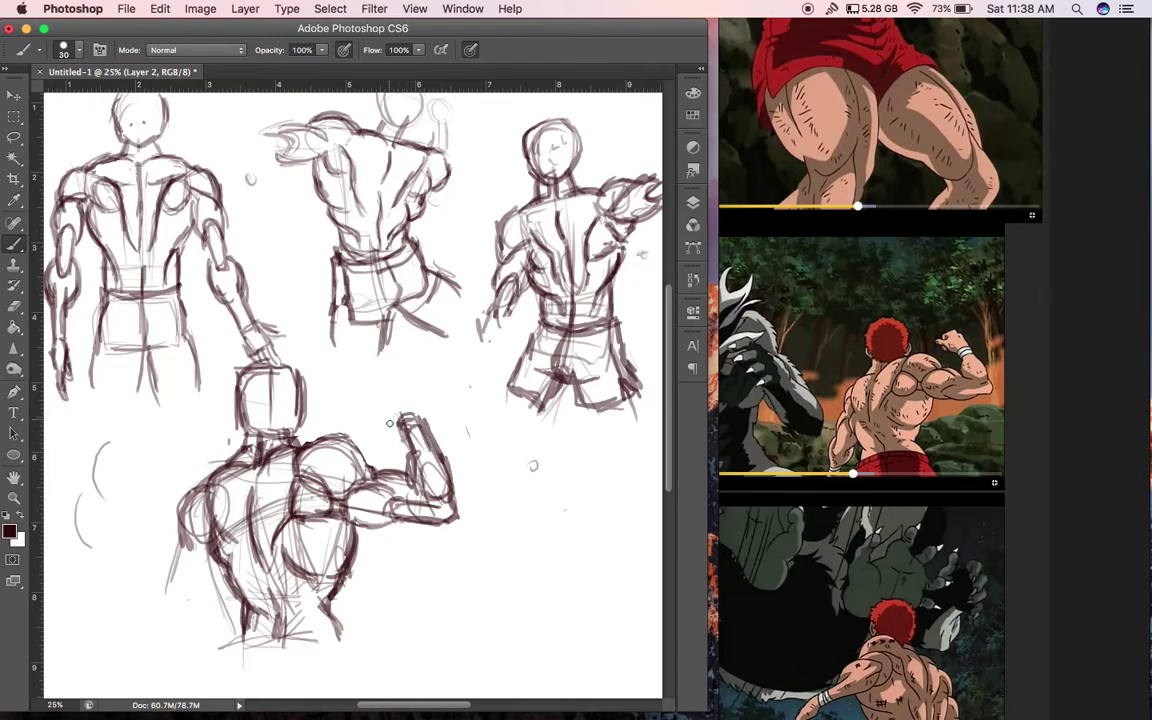
mouse_move(396, 422)
left_mouse_down()
mouse_move(381, 411)
mouse_move(406, 397)
mouse_move(419, 416)
mouse_move(379, 390)
mouse_move(365, 407)
left_mouse_up()
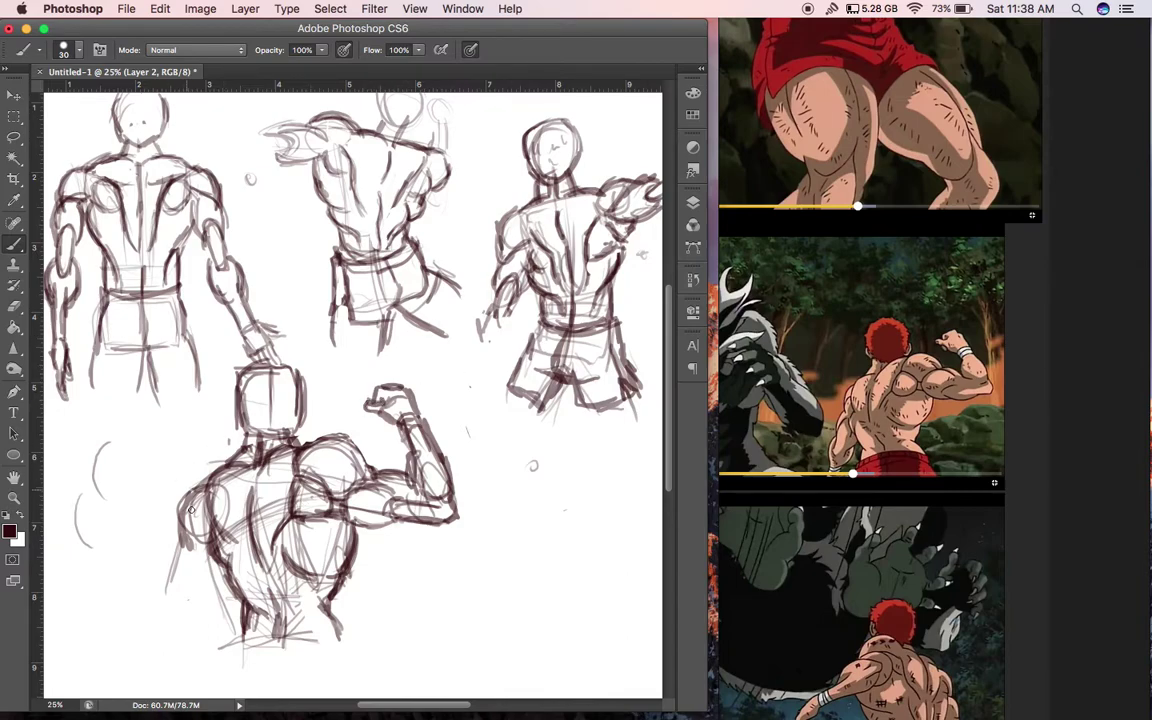
Sketch the lowered left forearm and hand beside the waist of the raised-fist figure
mouse_move(173, 559)
left_mouse_down()
mouse_move(197, 537)
mouse_move(173, 593)
mouse_move(181, 560)
mouse_move(212, 562)
mouse_move(222, 584)
mouse_move(196, 614)
mouse_move(179, 590)
mouse_move(166, 631)
left_mouse_up()
left_click_drag(210, 597, 195, 643)
mouse_move(175, 599)
left_mouse_down()
mouse_move(159, 640)
mouse_move(186, 563)
left_mouse_up()
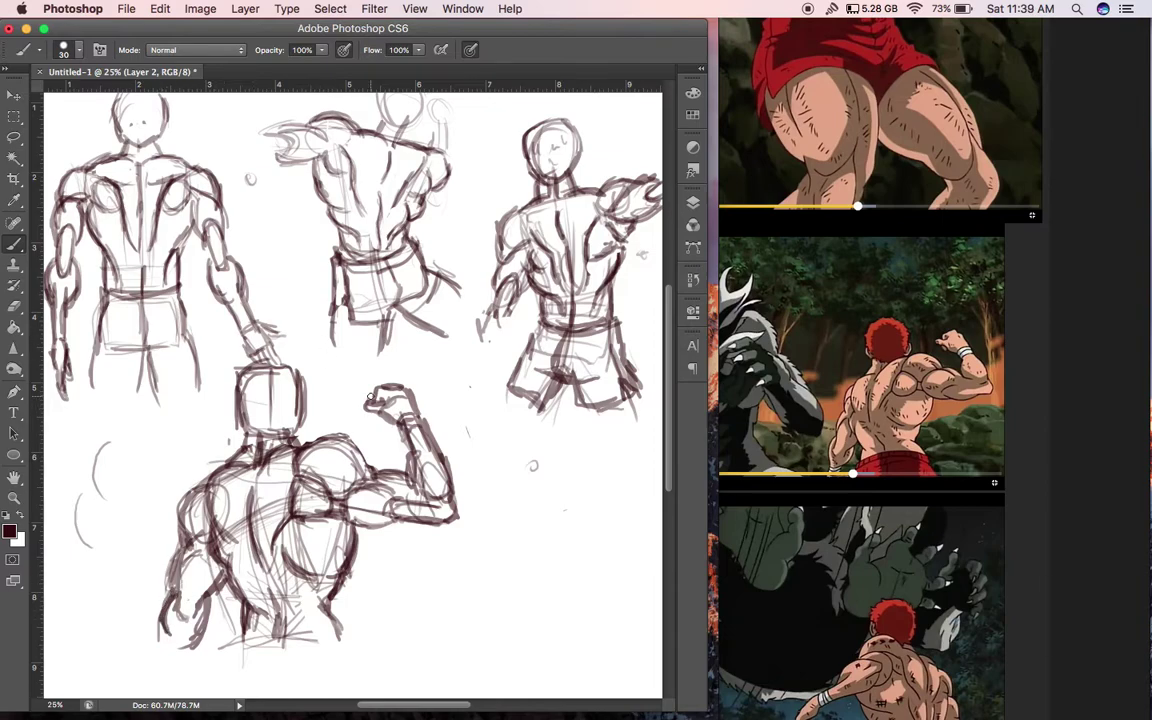
Lasso the raised-fist figure, move it down and to the left to clear drawing space, and deselect it
left_click(14, 137)
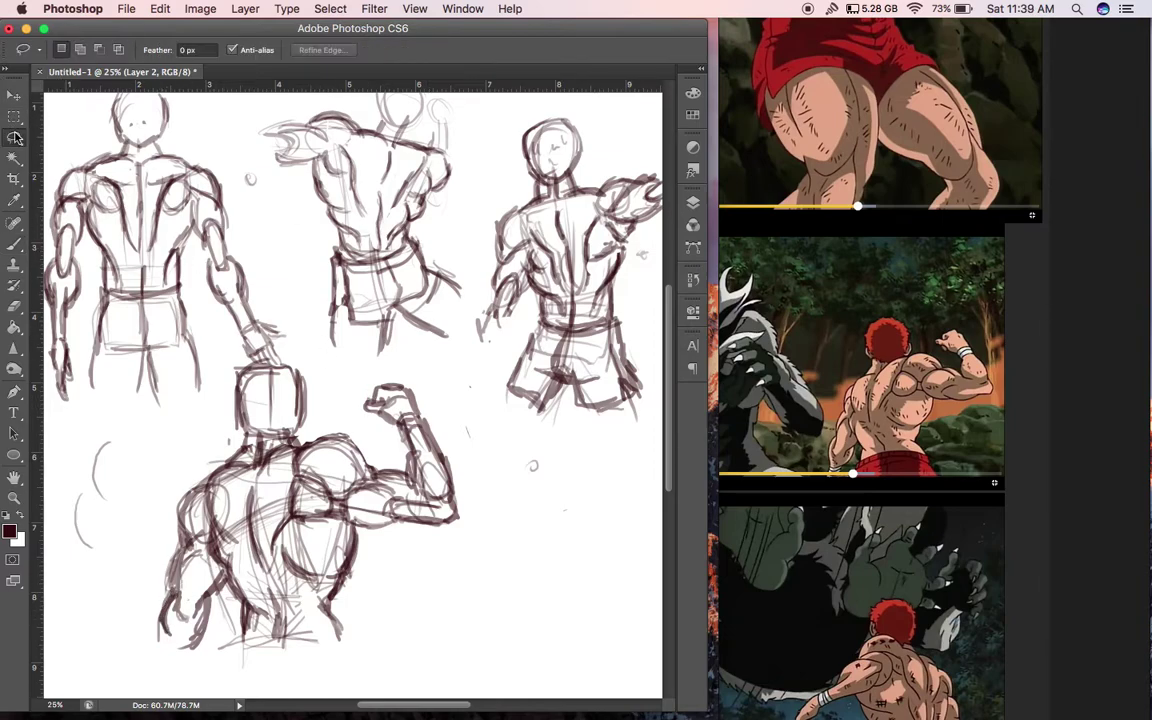
mouse_move(121, 645)
left_mouse_down()
mouse_move(206, 450)
mouse_move(213, 400)
left_mouse_up()
mouse_move(129, 567)
left_mouse_down()
mouse_move(236, 365)
mouse_move(405, 372)
mouse_move(475, 576)
mouse_move(250, 690)
mouse_move(129, 566)
left_mouse_up()
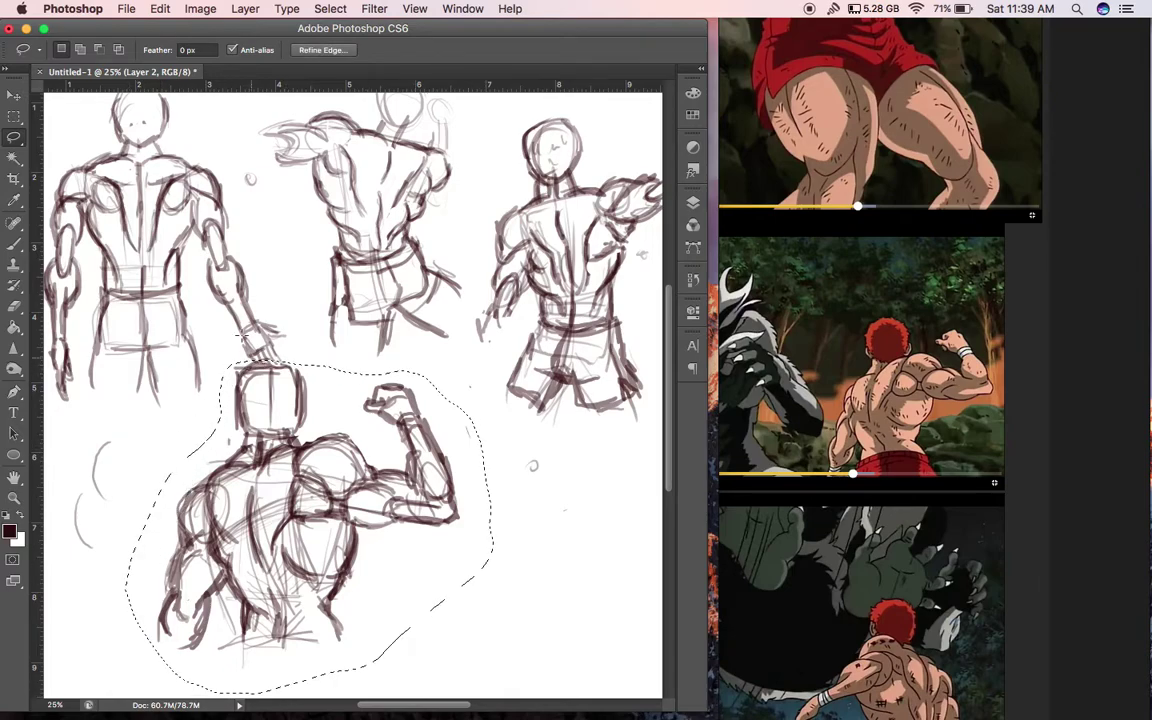
left_click(13, 94)
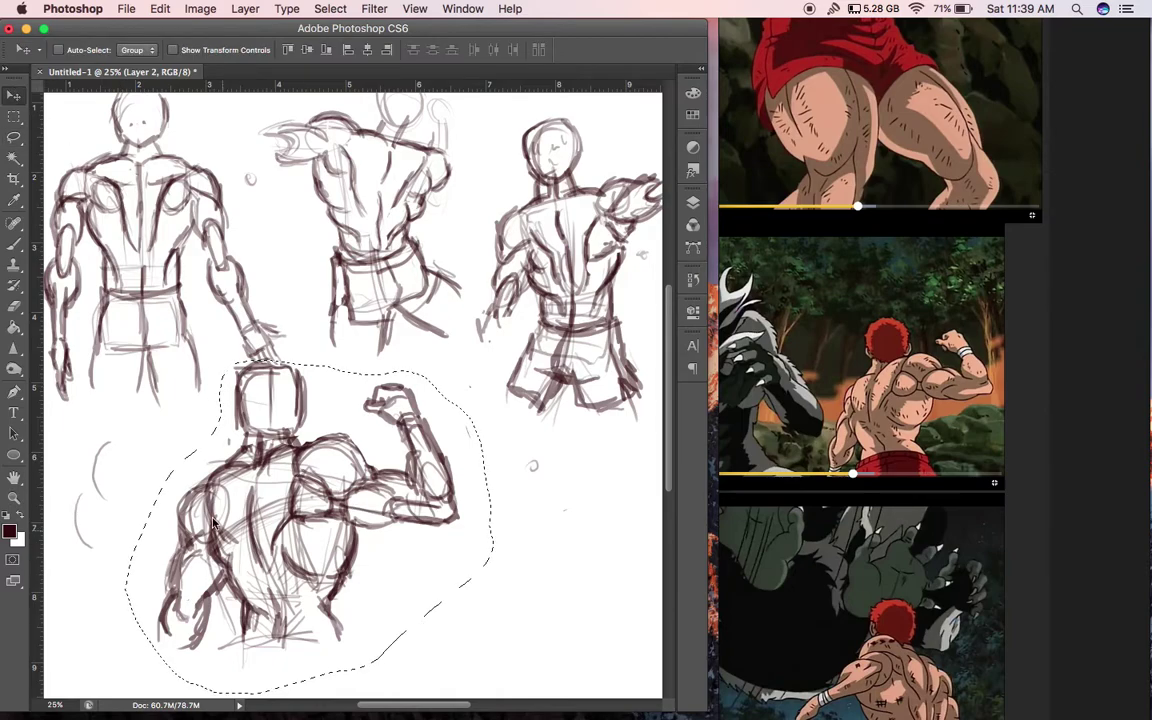
mouse_move(335, 467)
left_mouse_down()
mouse_move(343, 462)
mouse_move(242, 474)
mouse_move(250, 464)
mouse_move(244, 483)
left_mouse_up()
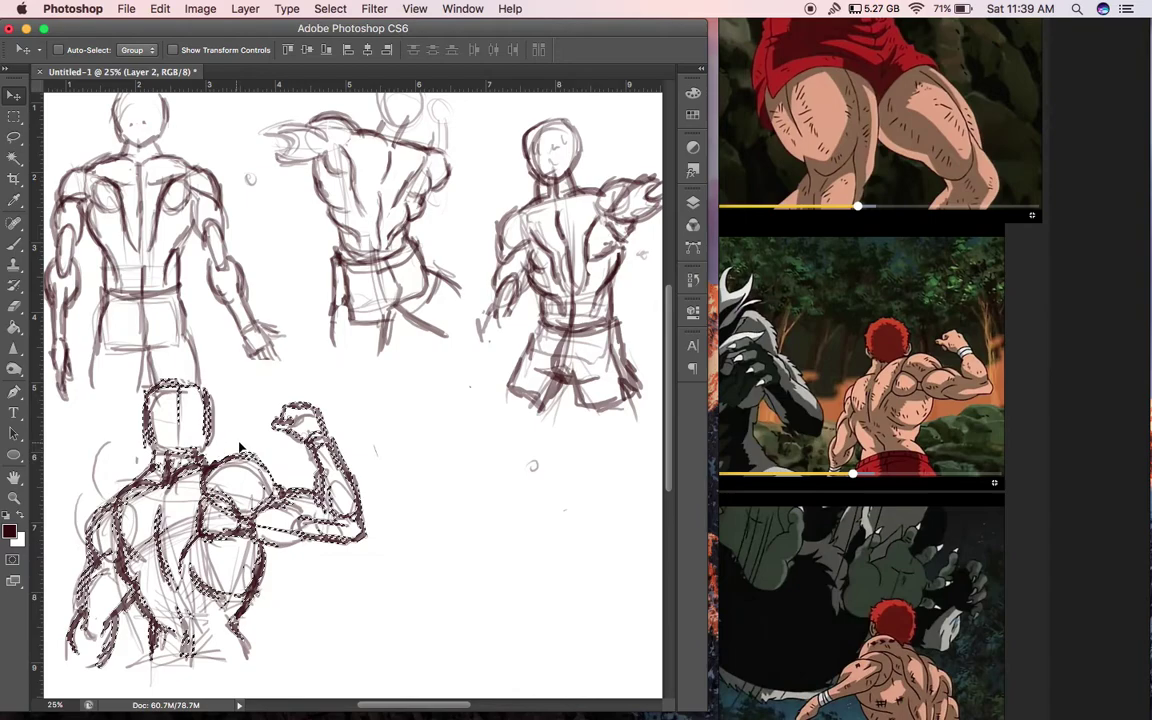
key("super+d")
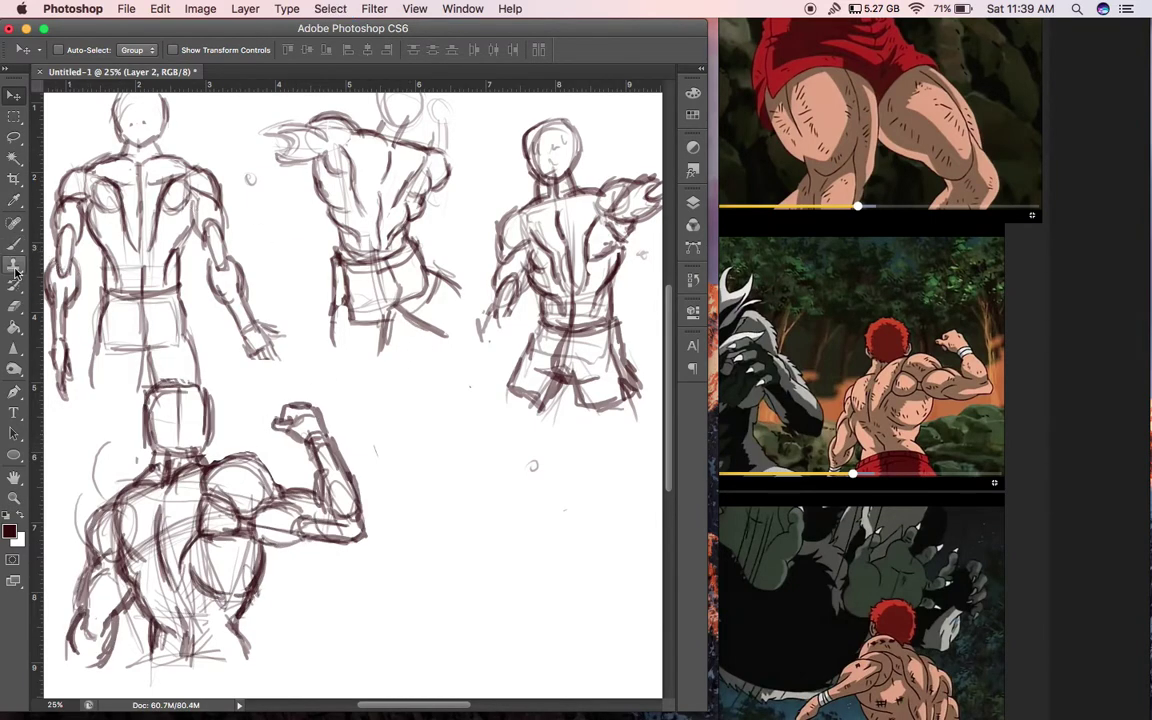
Ready the Brush, shift the PureRef board to show the whole lowest fighter reference, and return to Photoshop
left_click(15, 244)
mouse_move(837, 498)
left_mouse_down()
mouse_move(846, 477)
mouse_move(853, 496)
left_mouse_up()
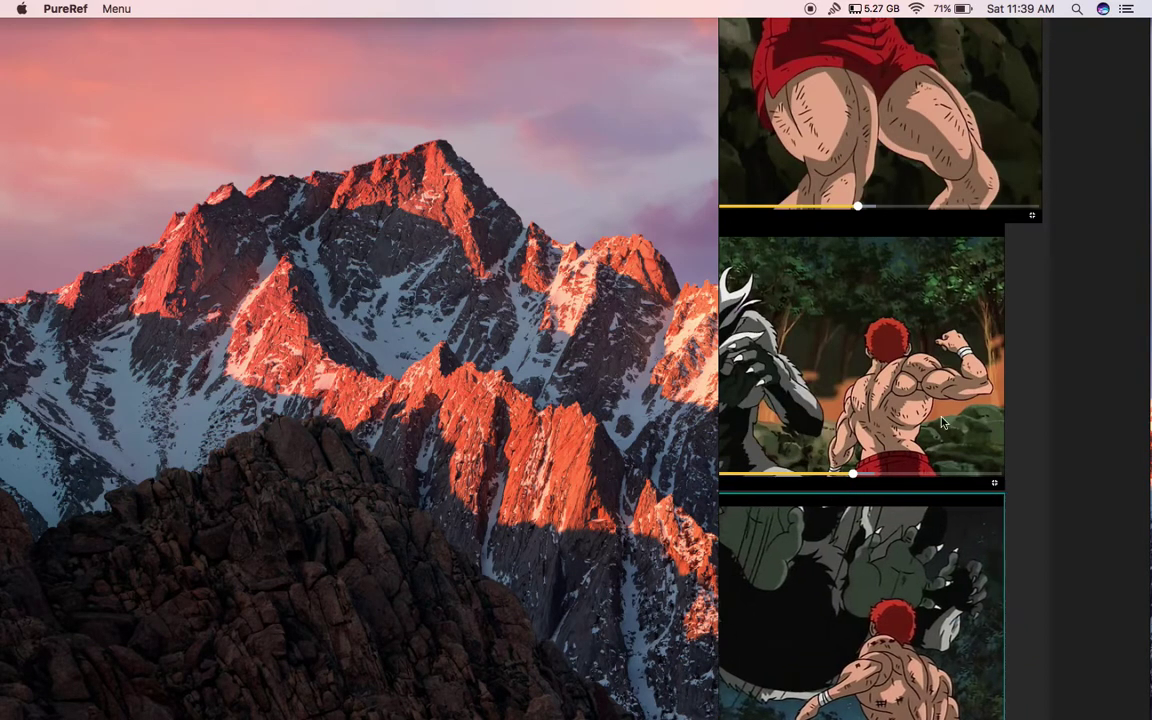
left_click_drag(1021, 455, 1063, 363)
mouse_move(2, 215)
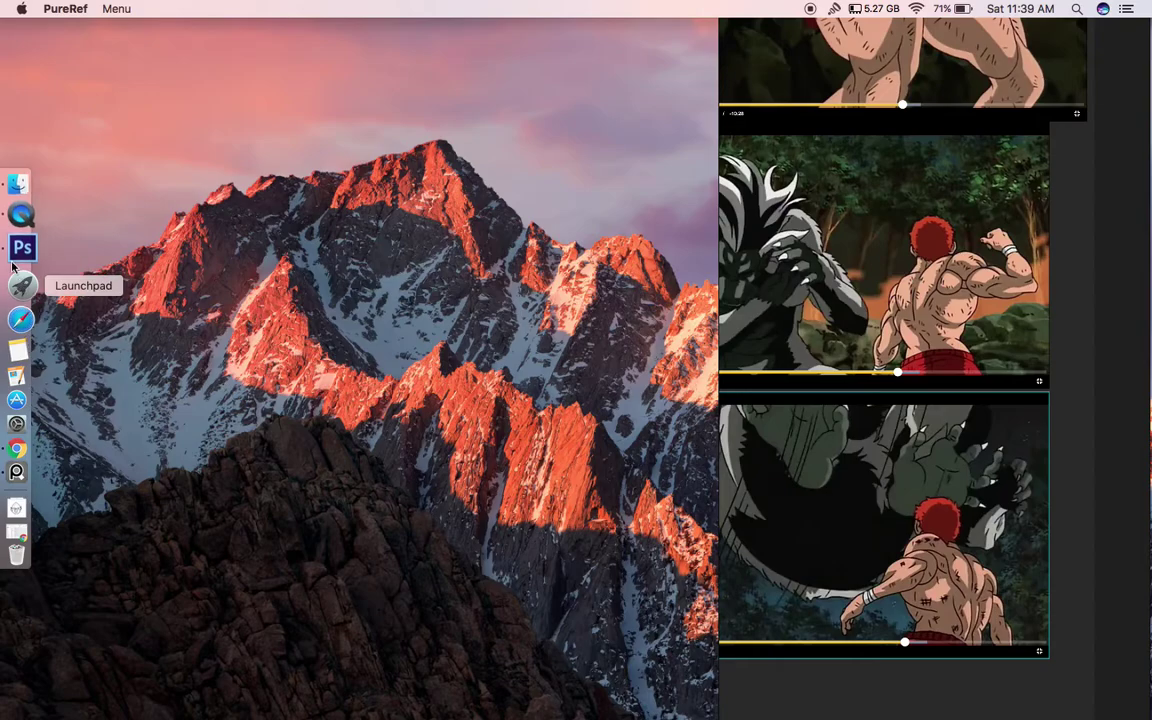
left_click(8, 265)
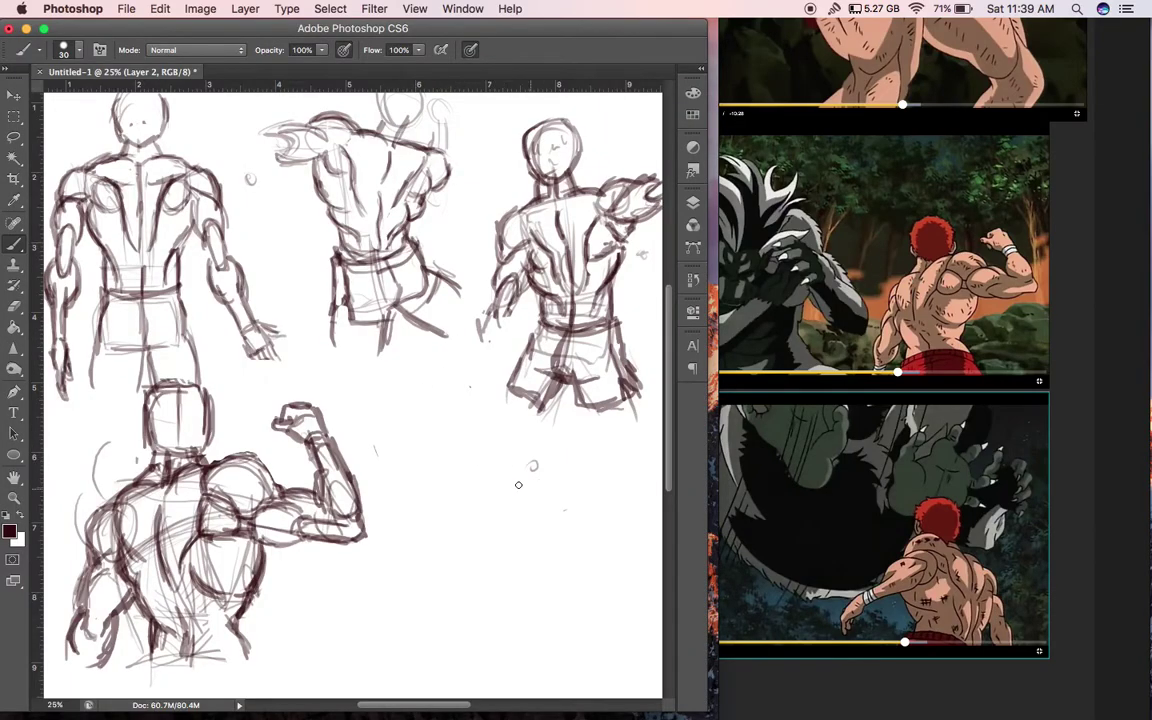
Start a new back-view figure with a slanted spine line, a shoulder line and a left torso guide
mouse_move(500, 538)
left_mouse_down()
mouse_move(460, 463)
mouse_move(509, 534)
mouse_move(543, 639)
left_mouse_up()
mouse_move(466, 455)
left_mouse_down()
mouse_move(509, 534)
mouse_move(502, 498)
mouse_move(547, 641)
left_mouse_up()
mouse_move(458, 424)
left_mouse_down()
mouse_move(480, 450)
mouse_move(548, 636)
mouse_move(503, 481)
left_mouse_up()
mouse_move(466, 558)
left_mouse_down()
mouse_move(414, 463)
mouse_move(501, 434)
left_mouse_up()
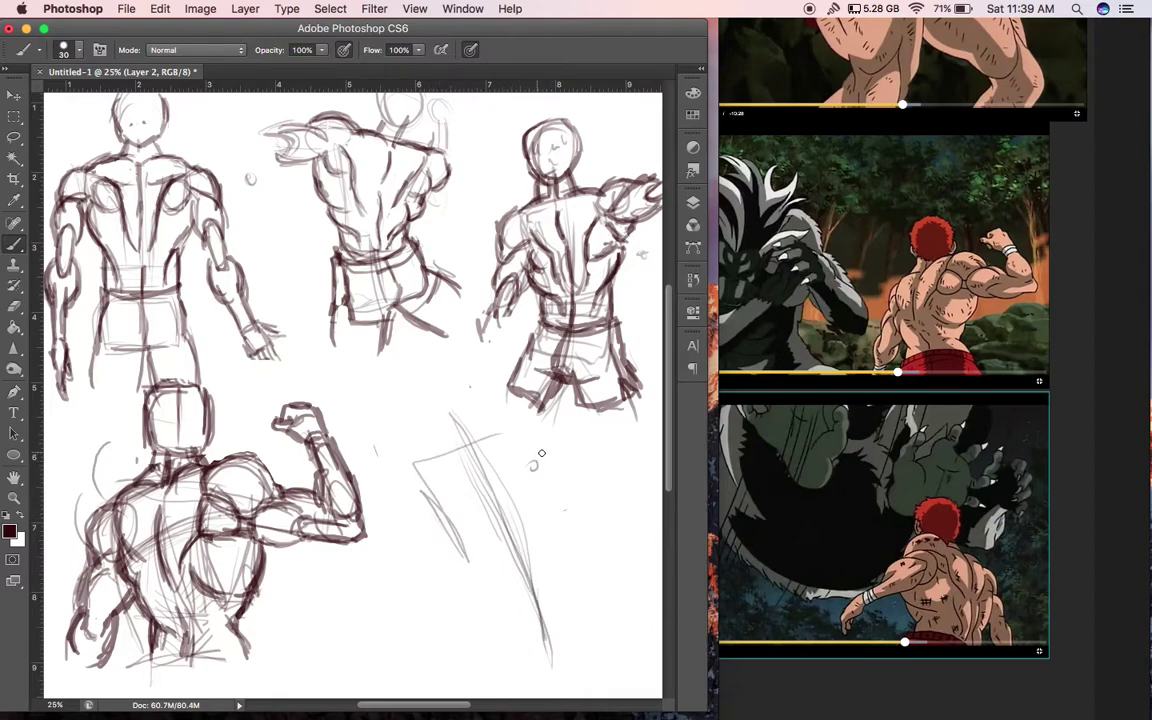
Block in the new figure's upper torso as a tapered box with shoulder, side and lower edge lines
left_click_drag(432, 459, 520, 445)
mouse_move(428, 452)
left_mouse_down()
mouse_move(550, 463)
mouse_move(454, 523)
left_mouse_up()
left_click_drag(557, 468, 558, 545)
left_click_drag(552, 485, 568, 596)
left_click_drag(468, 565, 552, 570)
left_click_drag(468, 569, 558, 582)
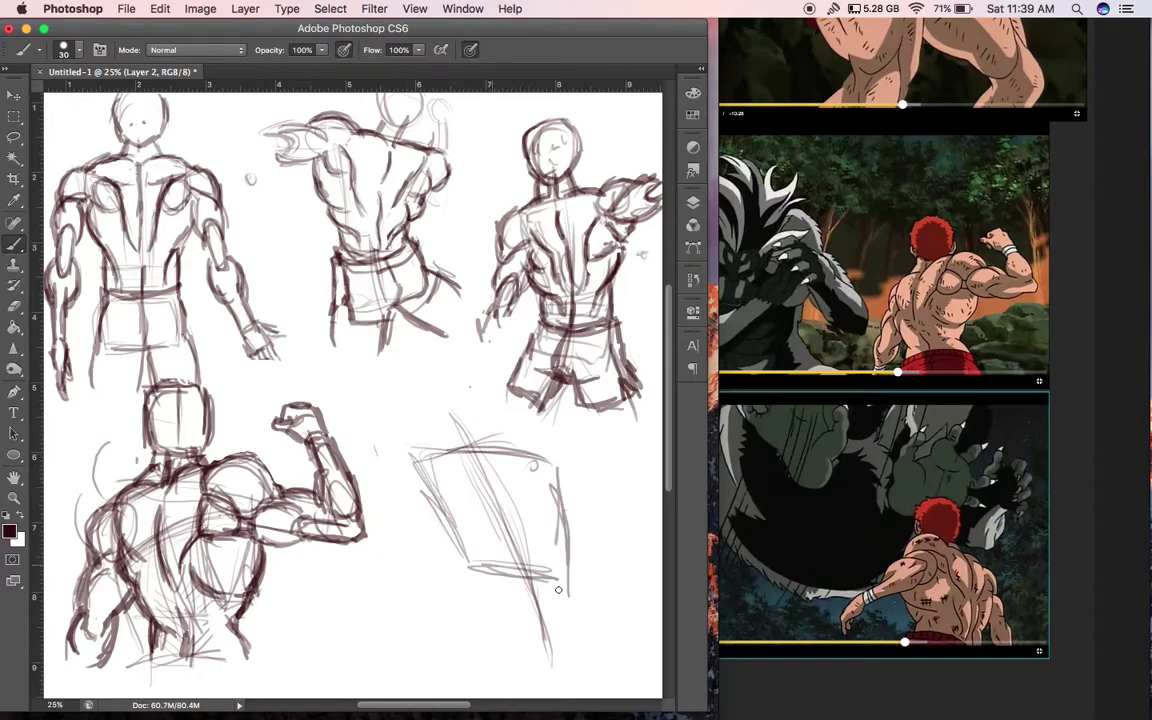
left_click_drag(454, 529, 466, 558)
mouse_move(466, 558)
left_mouse_down()
mouse_move(427, 457)
mouse_move(392, 455)
mouse_move(417, 431)
left_mouse_up()
Add circles for both shoulders, a right arm guide, and light neck lines to the new figure
mouse_move(547, 466)
left_mouse_down()
mouse_move(592, 503)
mouse_move(606, 560)
mouse_move(600, 502)
mouse_move(575, 454)
left_mouse_up()
left_click_drag(376, 450, 412, 428)
left_click_drag(490, 465, 482, 422)
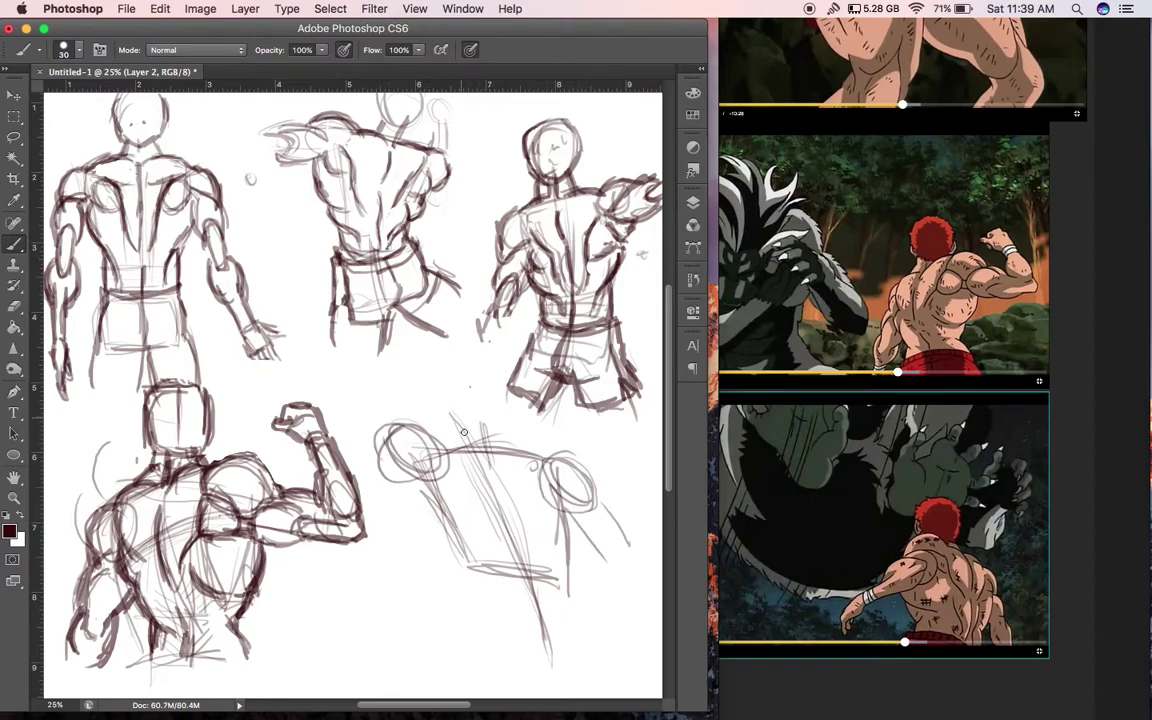
Sketch a tilted pelvis box below the torso and connect it to the spine with a curved centre line
left_click_drag(521, 558, 520, 625)
mouse_move(453, 608)
left_mouse_down()
mouse_move(554, 639)
mouse_move(546, 656)
mouse_move(464, 646)
mouse_move(460, 627)
mouse_move(529, 683)
left_mouse_up()
left_click_drag(510, 540, 494, 657)
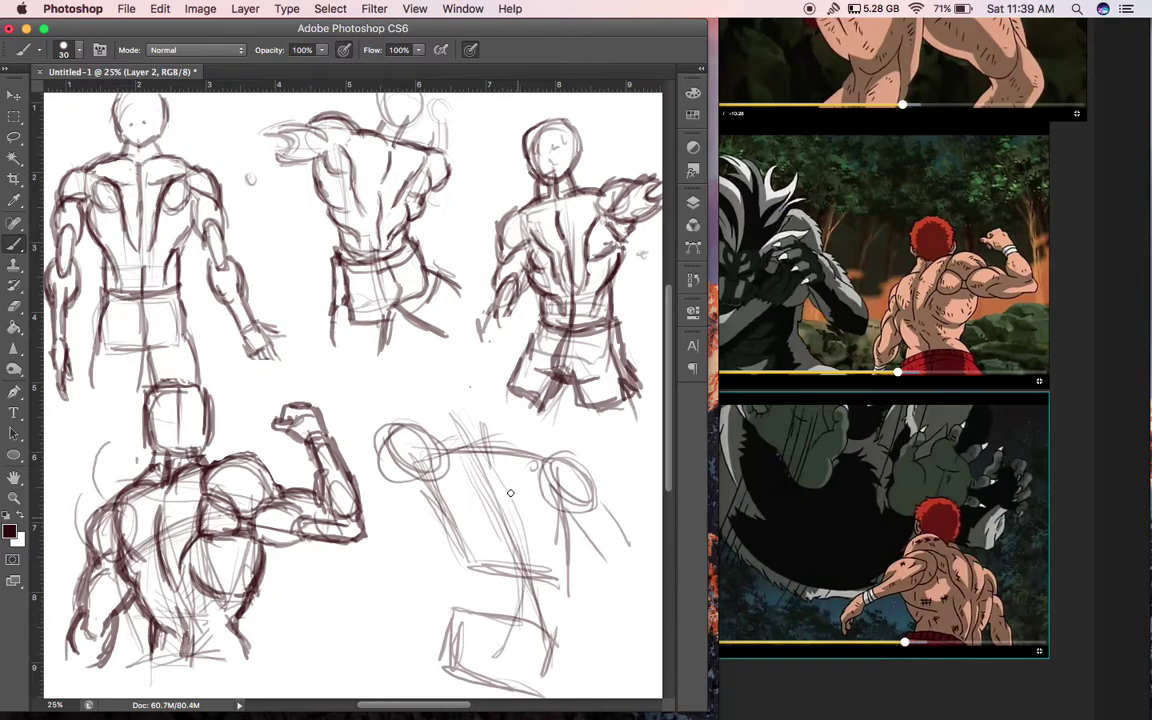
left_click_drag(506, 484, 500, 693)
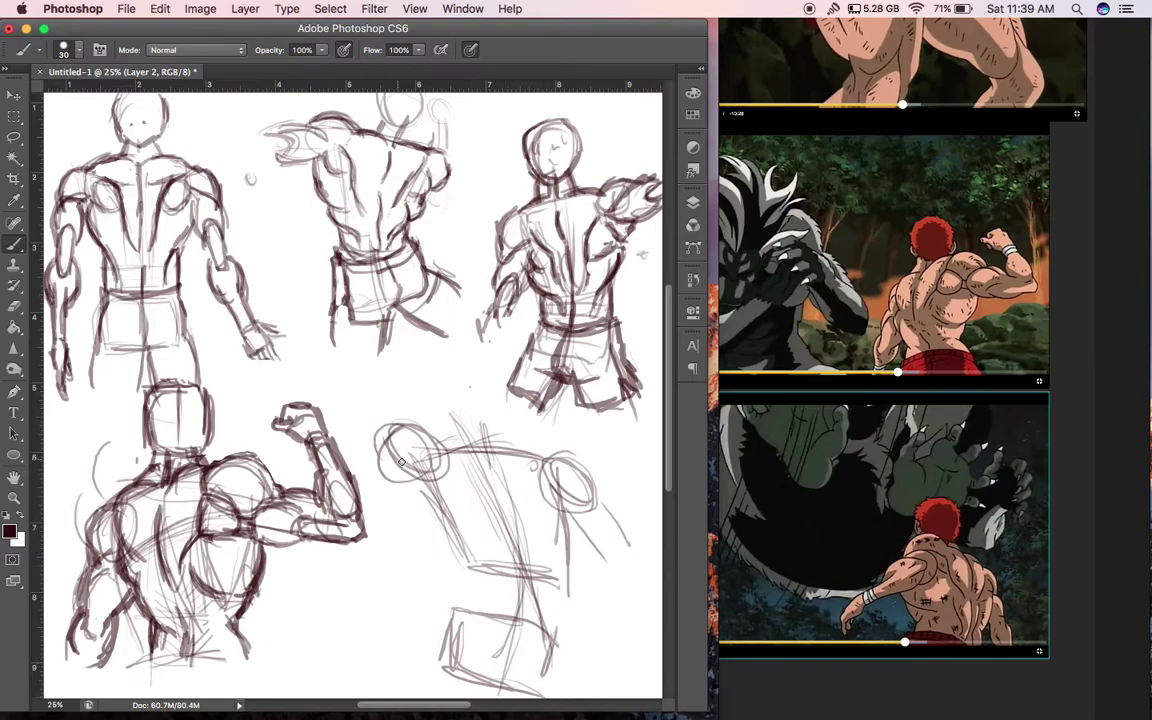
Add left upper-arm guides and a rounded head with neck, and darken the shoulder line
left_click_drag(333, 422, 392, 432)
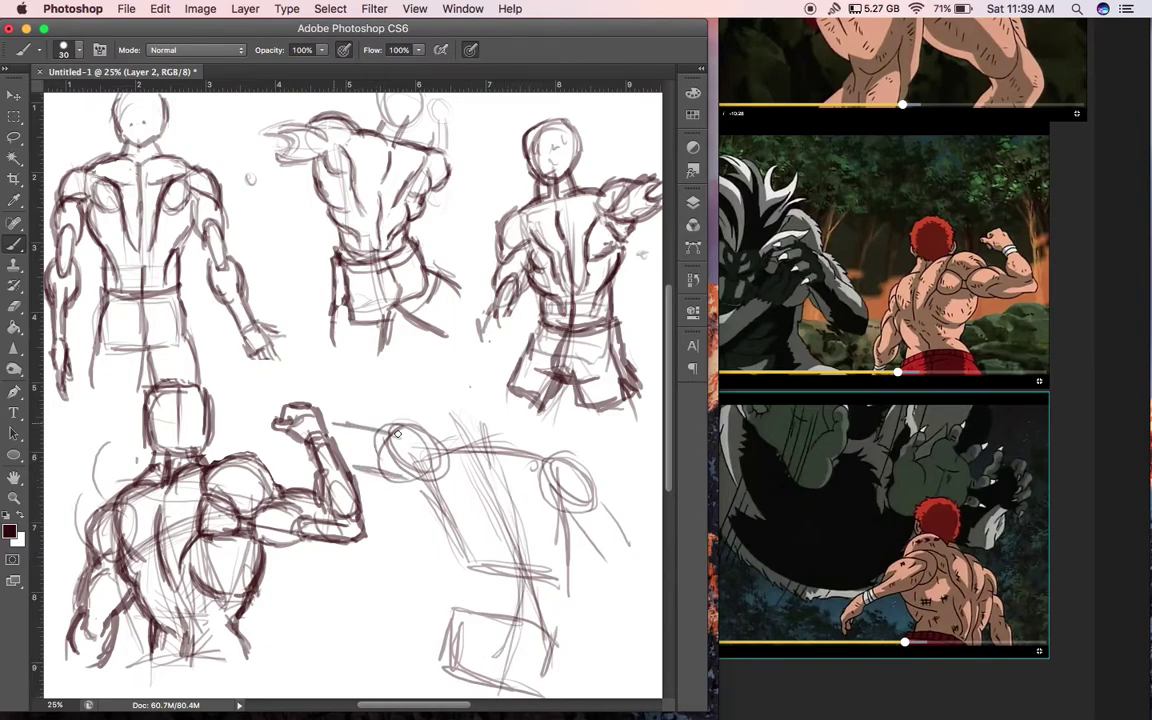
mouse_move(469, 427)
left_mouse_down()
mouse_move(456, 386)
mouse_move(446, 390)
left_mouse_up()
mouse_move(456, 347)
left_mouse_down()
mouse_move(500, 353)
mouse_move(518, 383)
mouse_move(517, 422)
mouse_move(471, 426)
mouse_move(460, 385)
mouse_move(456, 411)
mouse_move(462, 366)
mouse_move(479, 355)
mouse_move(518, 365)
mouse_move(521, 410)
mouse_move(480, 445)
mouse_move(493, 431)
mouse_move(467, 418)
mouse_move(461, 442)
mouse_move(475, 396)
mouse_move(448, 447)
mouse_move(427, 447)
mouse_move(533, 447)
left_mouse_up()
left_click_drag(427, 442, 448, 441)
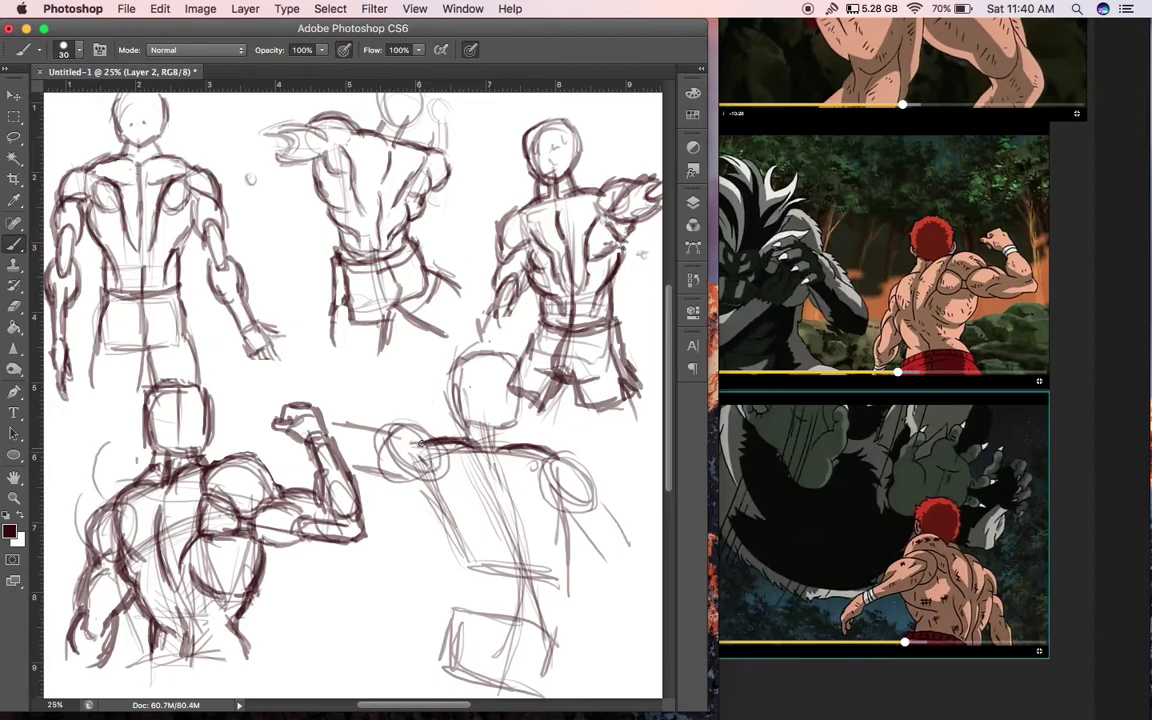
Remove the dark left shoulder line, redraw the left shoulder circle, and connect it to the neck with a trapezius contour
key("ctrl+z")
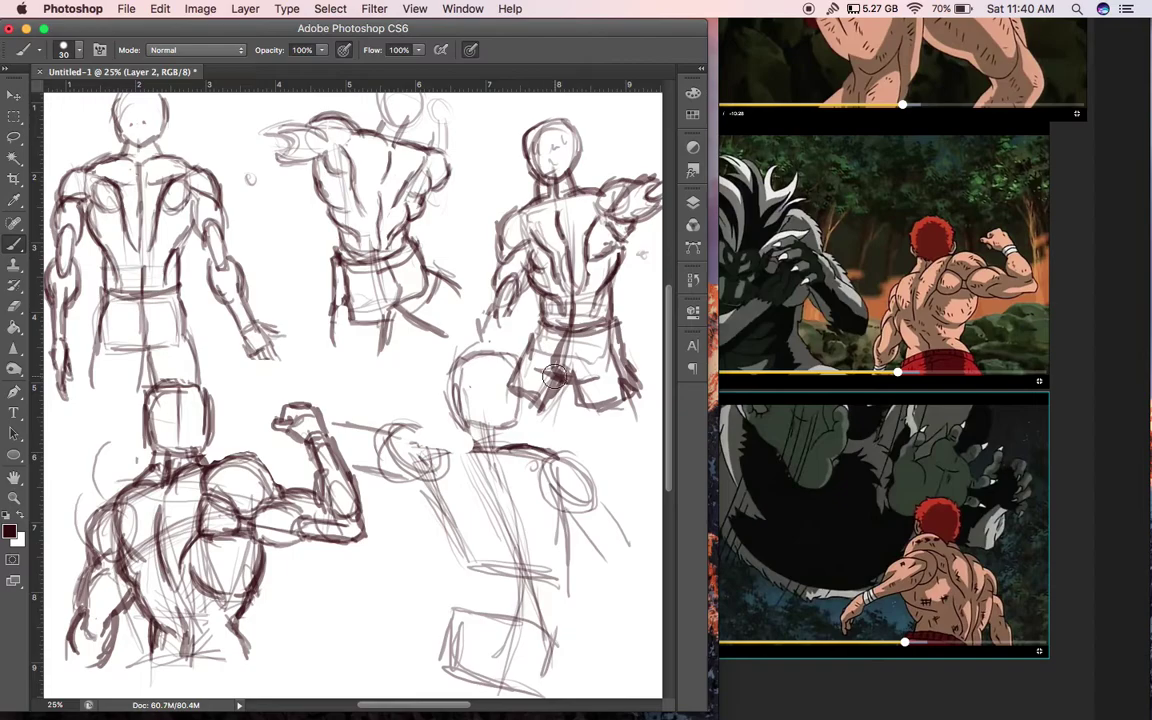
mouse_move(395, 425)
left_mouse_down()
mouse_move(424, 429)
mouse_move(437, 461)
left_mouse_up()
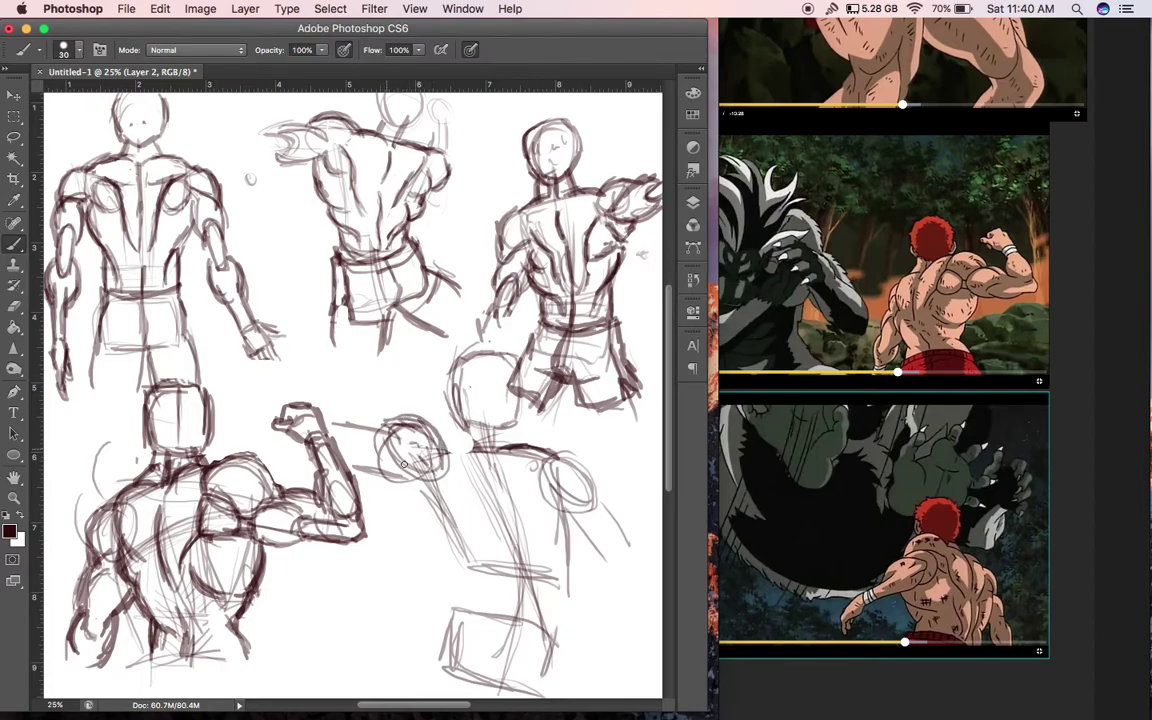
left_click_drag(441, 441, 478, 446)
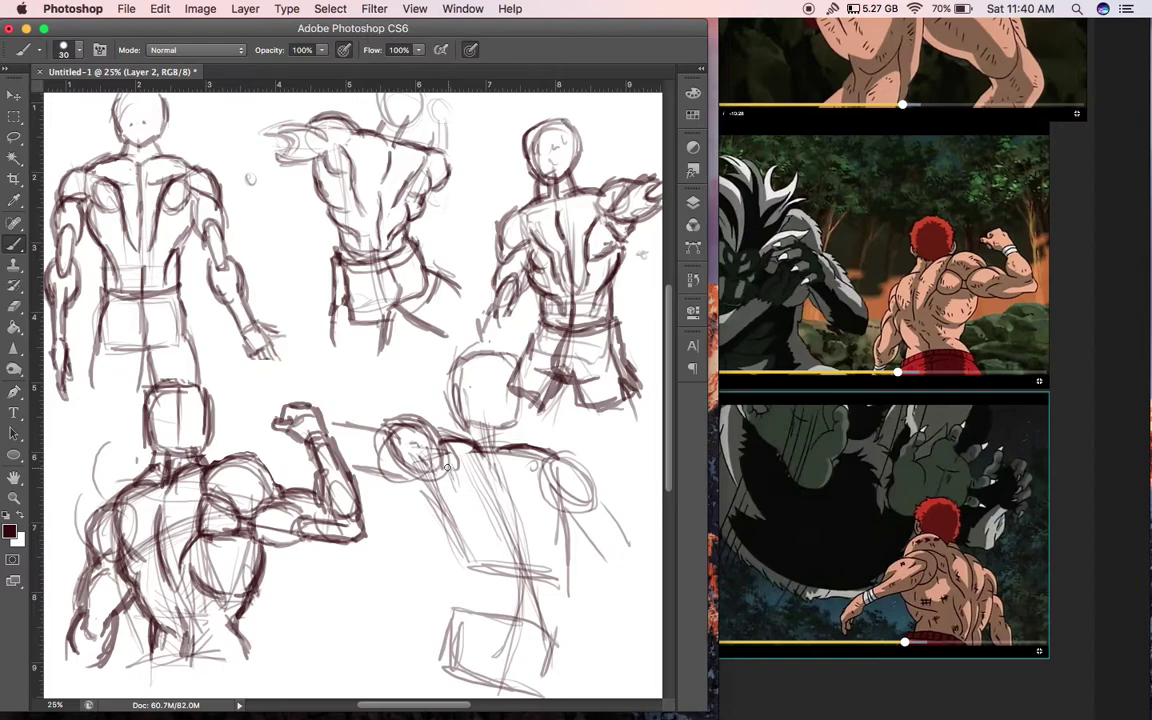
Darken the left inner back contour and the upper spine, and add a small direction arrow beside the torso
left_click_drag(450, 475, 494, 555)
left_click_drag(450, 466, 502, 554)
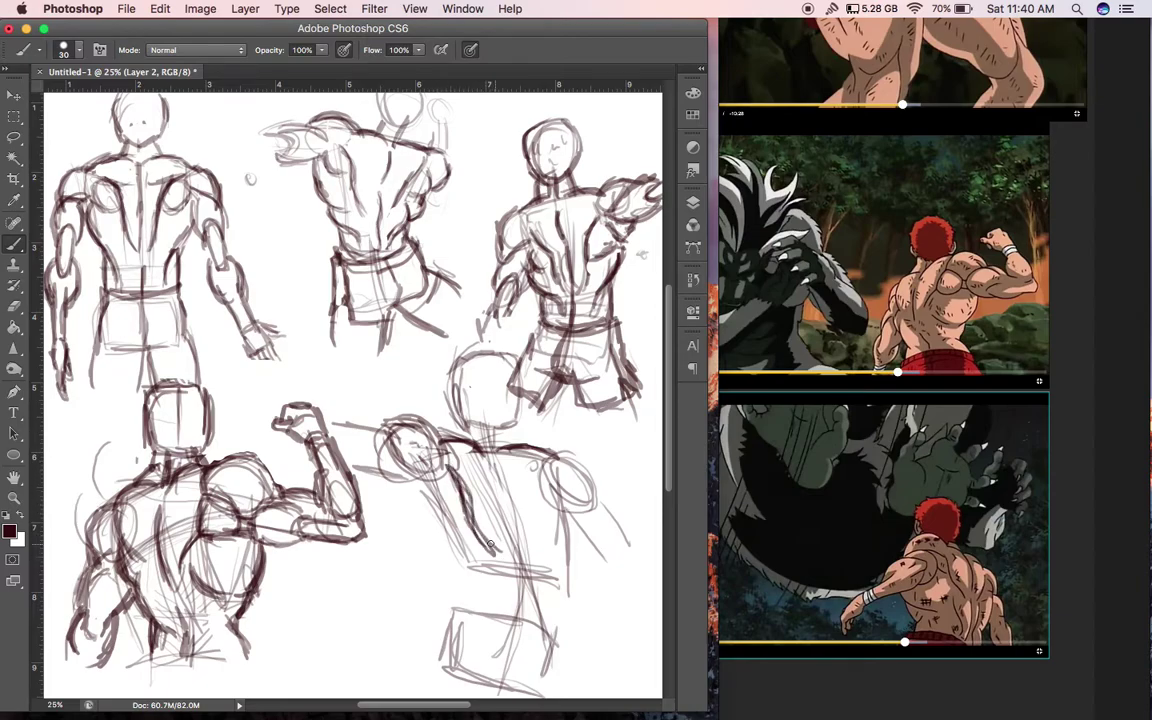
left_click_drag(376, 552, 392, 545)
left_click_drag(500, 462, 511, 505)
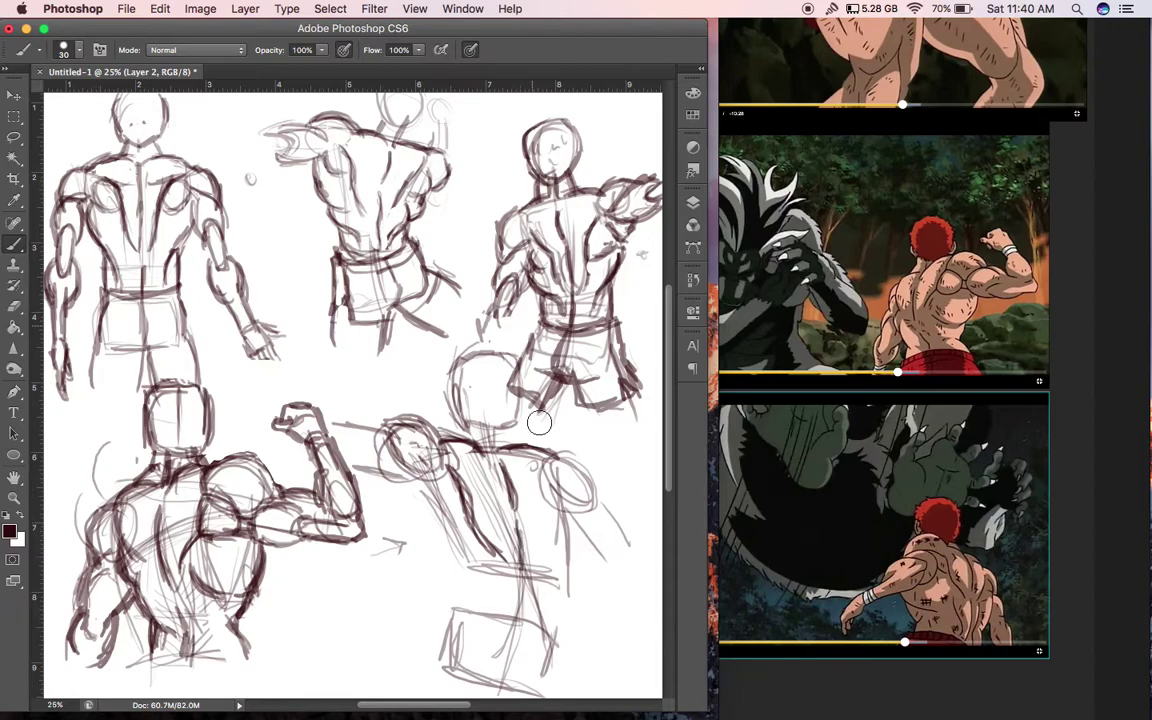
Erase the spine line and redraw it with a bolder curve down to the lower back
left_click_drag(500, 476, 518, 545)
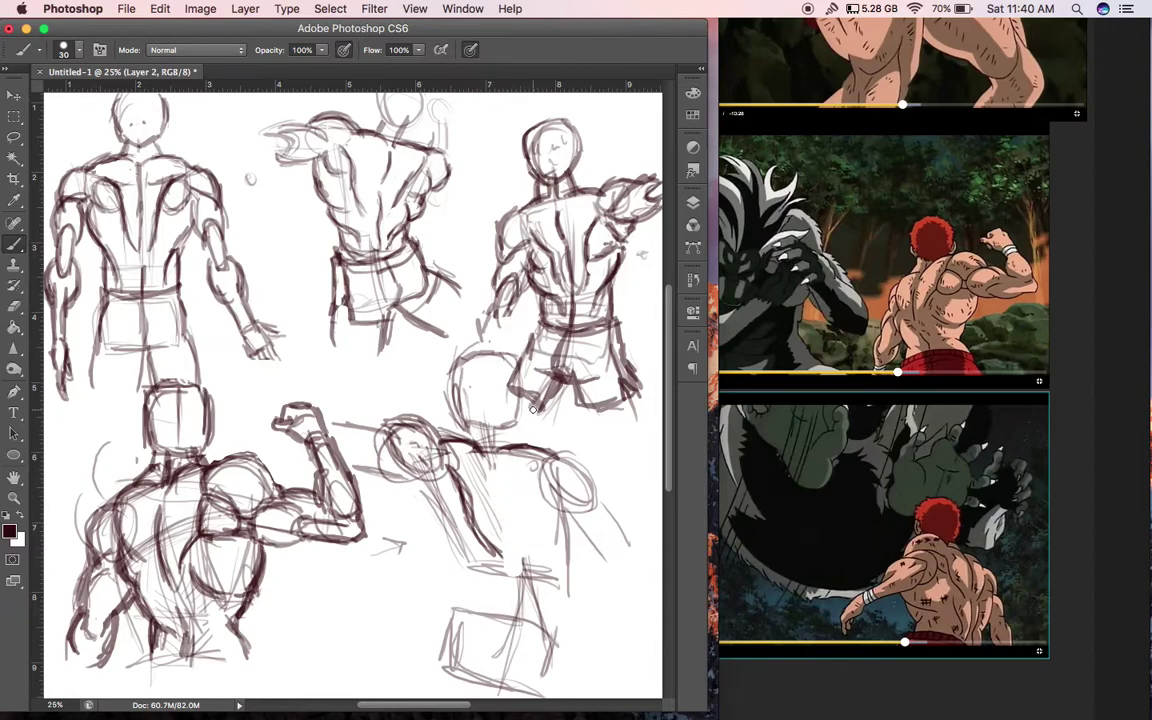
left_click_drag(510, 500, 505, 464)
mouse_move(521, 548)
left_mouse_down()
mouse_move(517, 510)
mouse_move(523, 577)
mouse_move(511, 577)
mouse_move(527, 613)
mouse_move(562, 612)
mouse_move(549, 671)
left_mouse_up()
Remove the tilted pelvis box below the new figure's torso
mouse_move(462, 592)
left_mouse_down()
mouse_move(453, 650)
mouse_move(509, 684)
mouse_move(420, 610)
left_mouse_up()
mouse_move(458, 664)
left_mouse_down()
mouse_move(545, 693)
mouse_move(563, 612)
left_mouse_up()
key("super+alt+z")
key("super+alt+z")
key("super+alt+z")
key("super+alt+z")
key("super+alt+z")
key("super+alt+z")
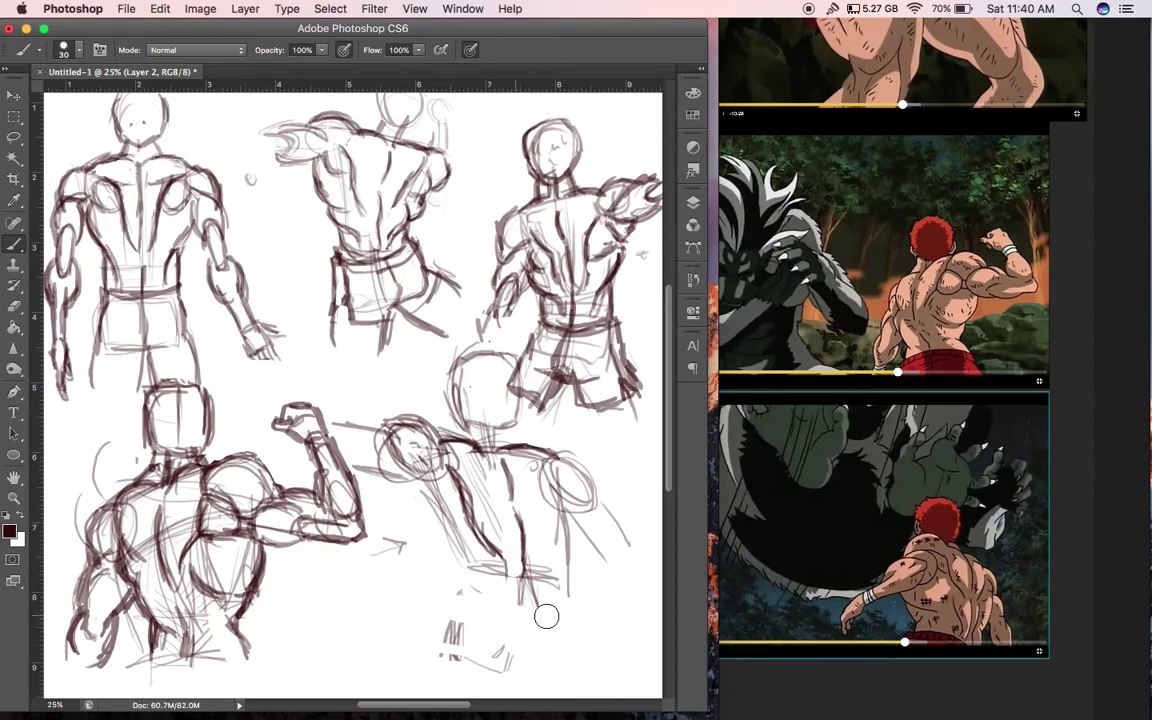
key("super+alt+z")
key("super+alt+z")
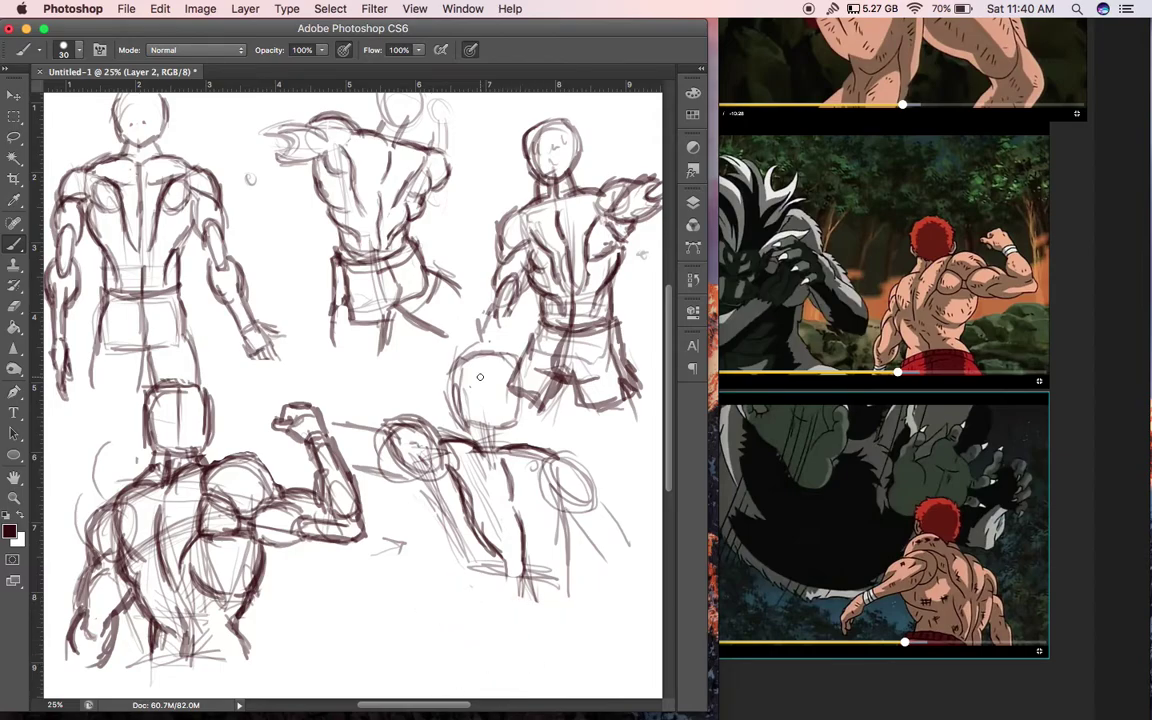
Redraw the pelvis box closer to the torso with slanted sides and doubled lower edge lines
left_click_drag(475, 598, 469, 634)
left_click_drag(468, 596, 452, 637)
left_click_drag(468, 591, 544, 603)
left_click_drag(558, 610, 548, 660)
left_click_drag(559, 622, 551, 672)
left_click_drag(461, 641, 526, 668)
left_click_drag(457, 650, 535, 668)
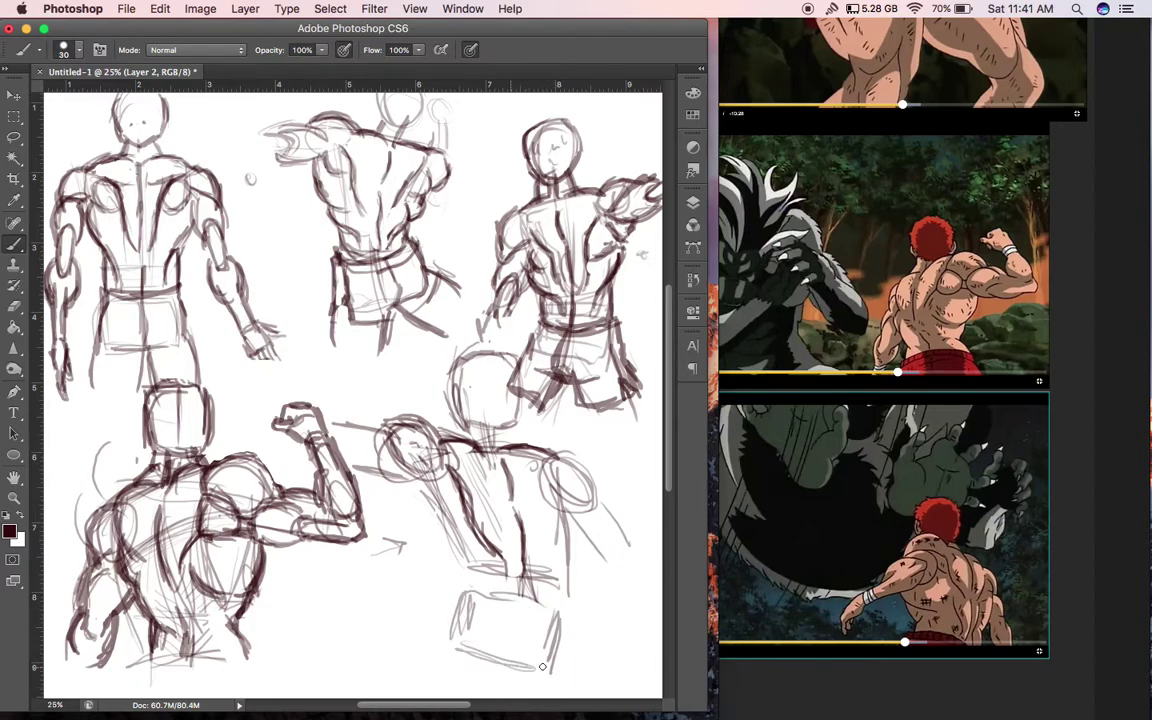
Extend the spine into the pelvis, and draw the right inner back contour up to a darkened right shoulder
left_click_drag(527, 588, 516, 622)
mouse_move(503, 556)
left_mouse_down()
mouse_move(520, 588)
mouse_move(544, 564)
left_mouse_up()
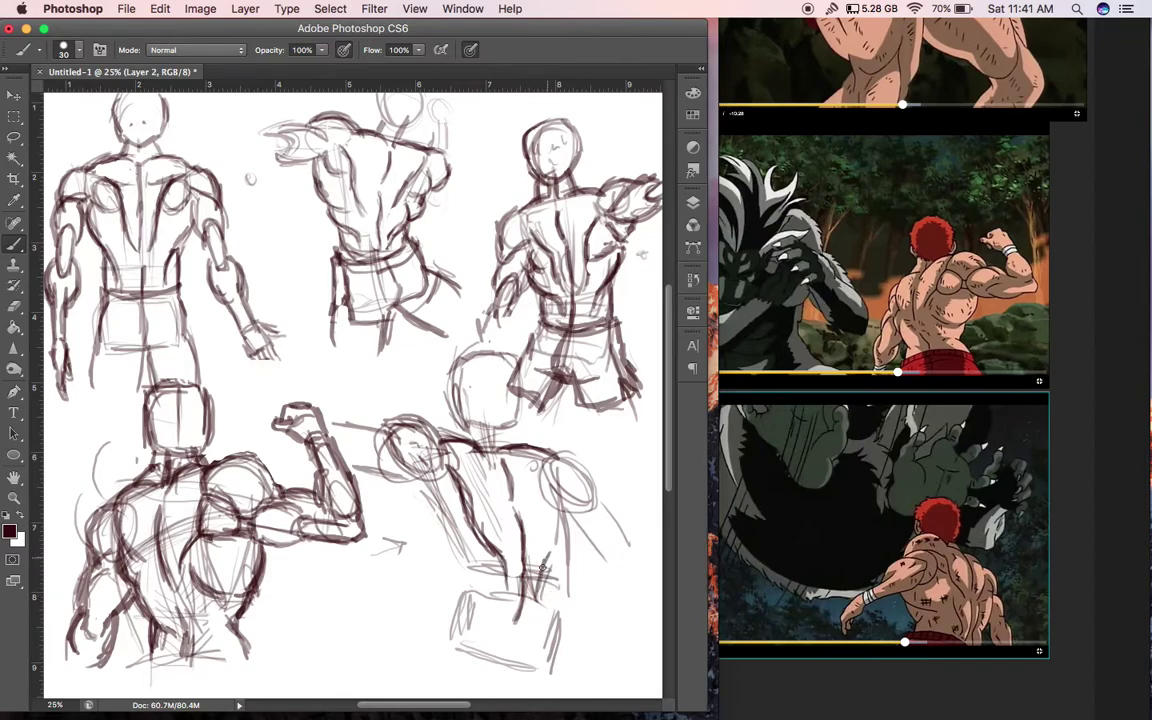
mouse_move(503, 515)
left_mouse_down()
mouse_move(490, 476)
mouse_move(498, 508)
mouse_move(564, 489)
mouse_move(573, 527)
left_mouse_up()
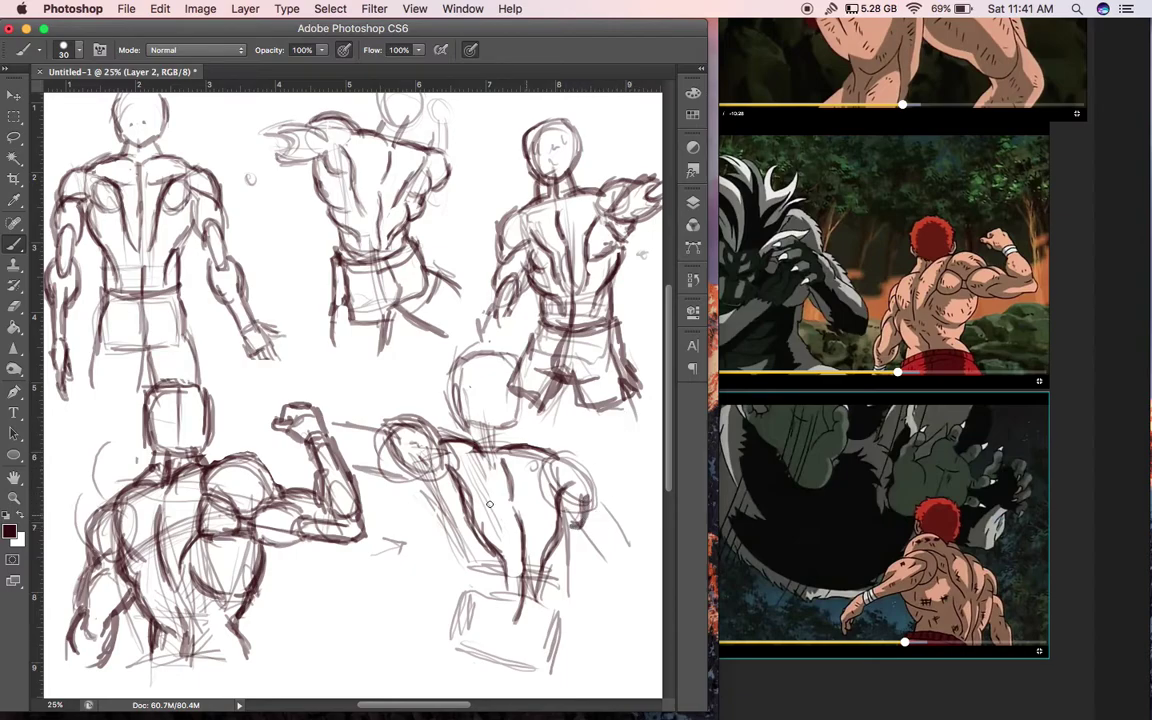
Darken the right torso contour from armpit to waist and erase the construction lines across the lower back
left_click_drag(582, 521, 577, 557)
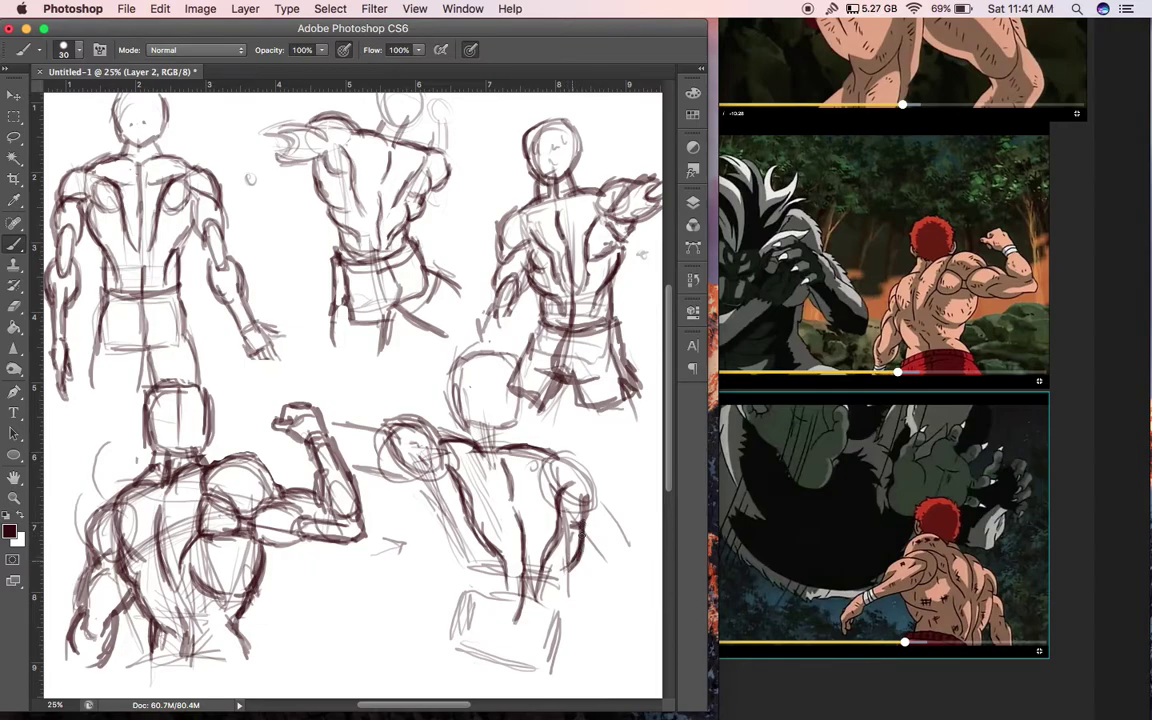
left_click_drag(568, 553, 558, 591)
left_click_drag(546, 599, 538, 620)
mouse_move(539, 562)
left_mouse_down()
mouse_move(538, 573)
mouse_move(506, 575)
left_mouse_up()
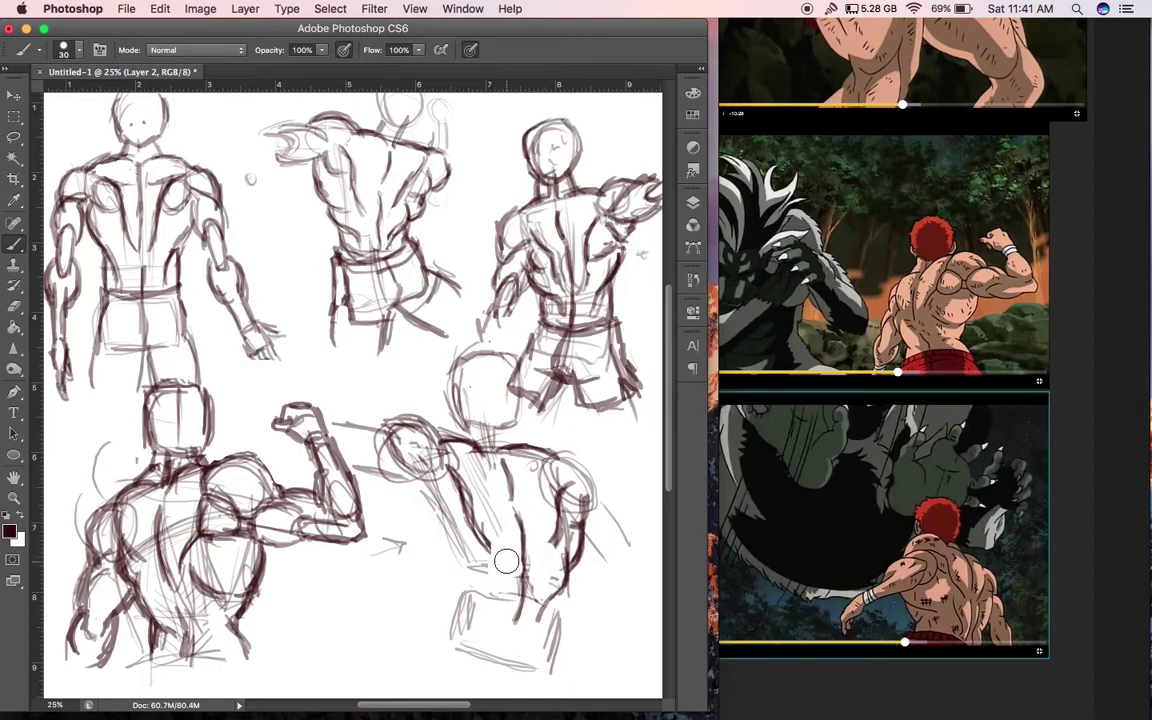
Refine the lower-back muscle and right waist lines, and draw a bold curved waistline along the pelvis box
left_click_drag(561, 527, 539, 552)
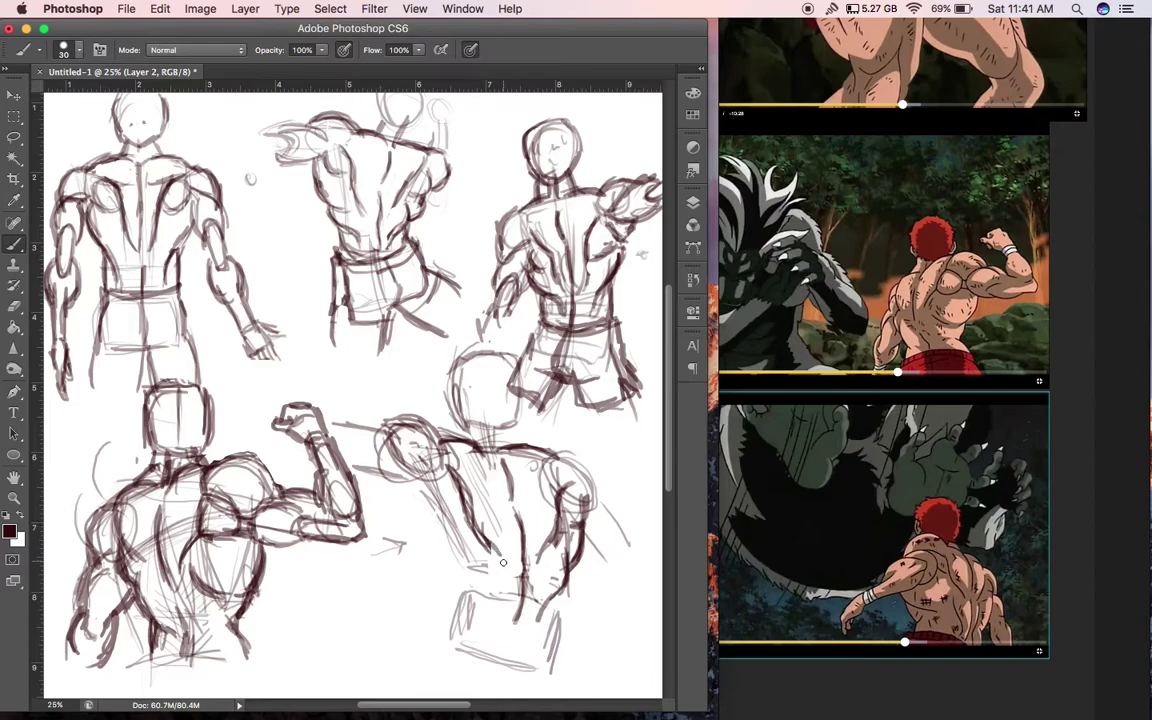
left_click_drag(482, 527, 503, 561)
mouse_move(567, 580)
left_mouse_down()
mouse_move(538, 612)
mouse_move(543, 567)
left_mouse_up()
left_click_drag(447, 476, 490, 540)
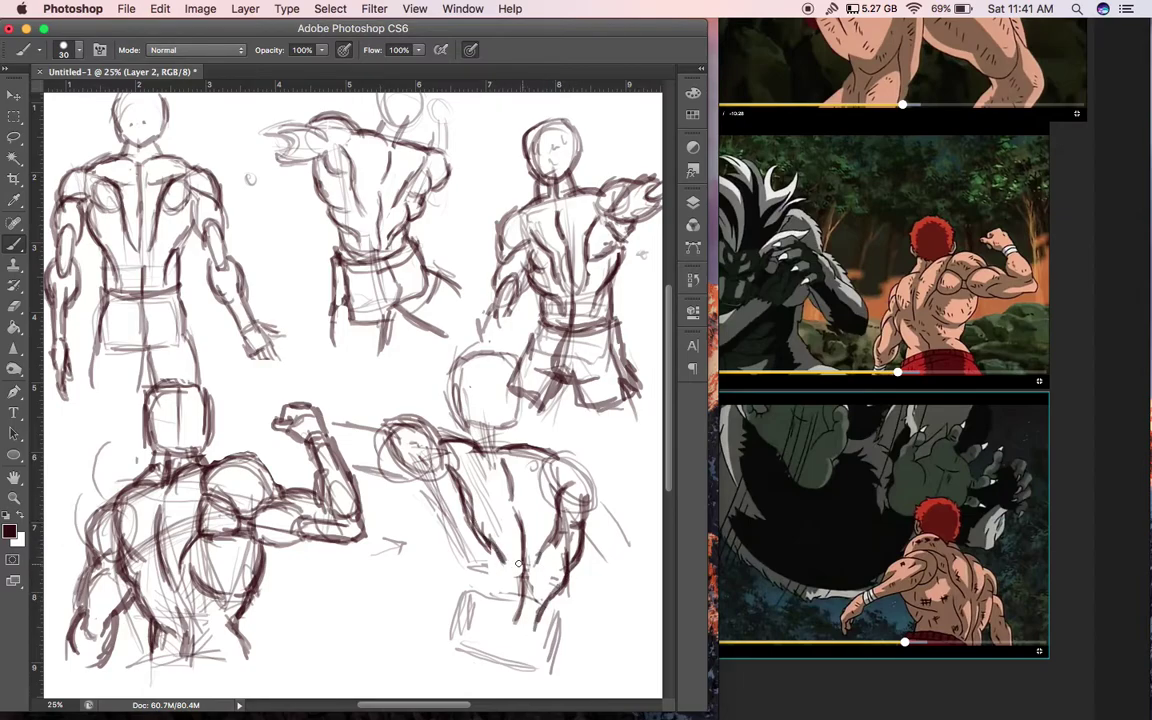
mouse_move(535, 598)
left_mouse_down()
mouse_move(504, 631)
mouse_move(557, 633)
mouse_move(560, 588)
mouse_move(561, 627)
mouse_move(569, 620)
mouse_move(516, 623)
mouse_move(454, 584)
left_mouse_up()
left_click_drag(488, 624, 565, 634)
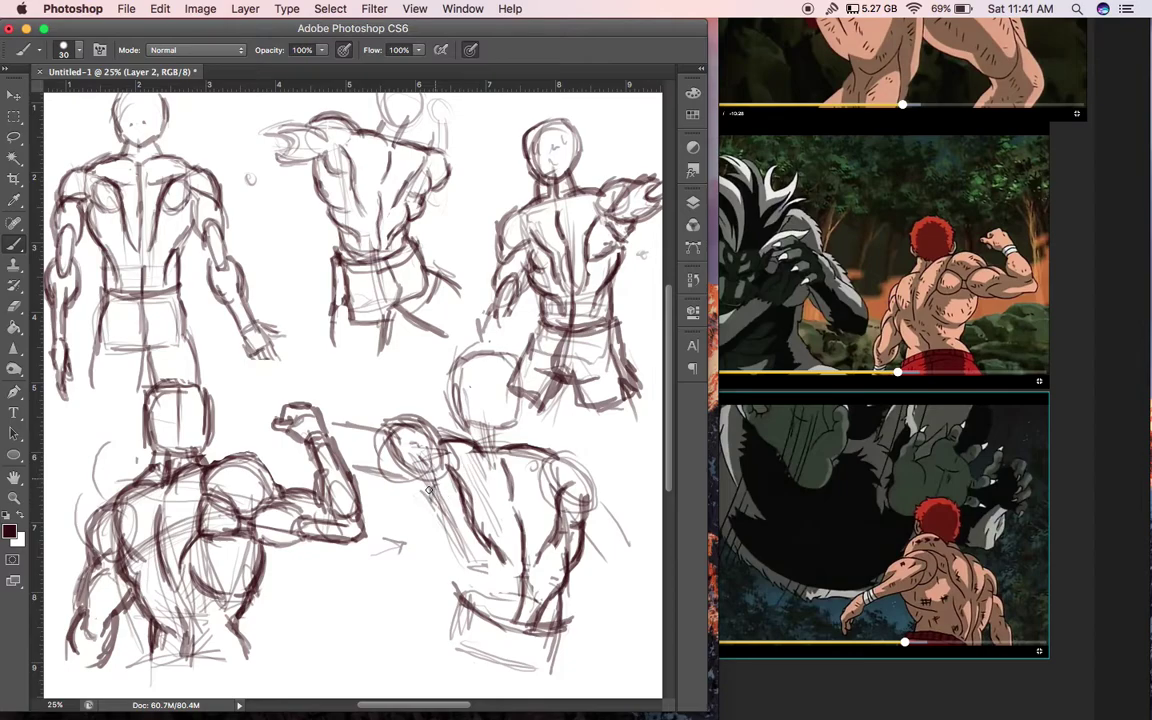
mouse_move(429, 508)
left_mouse_down()
mouse_move(460, 516)
mouse_move(422, 494)
mouse_move(440, 473)
mouse_move(464, 515)
left_mouse_up()
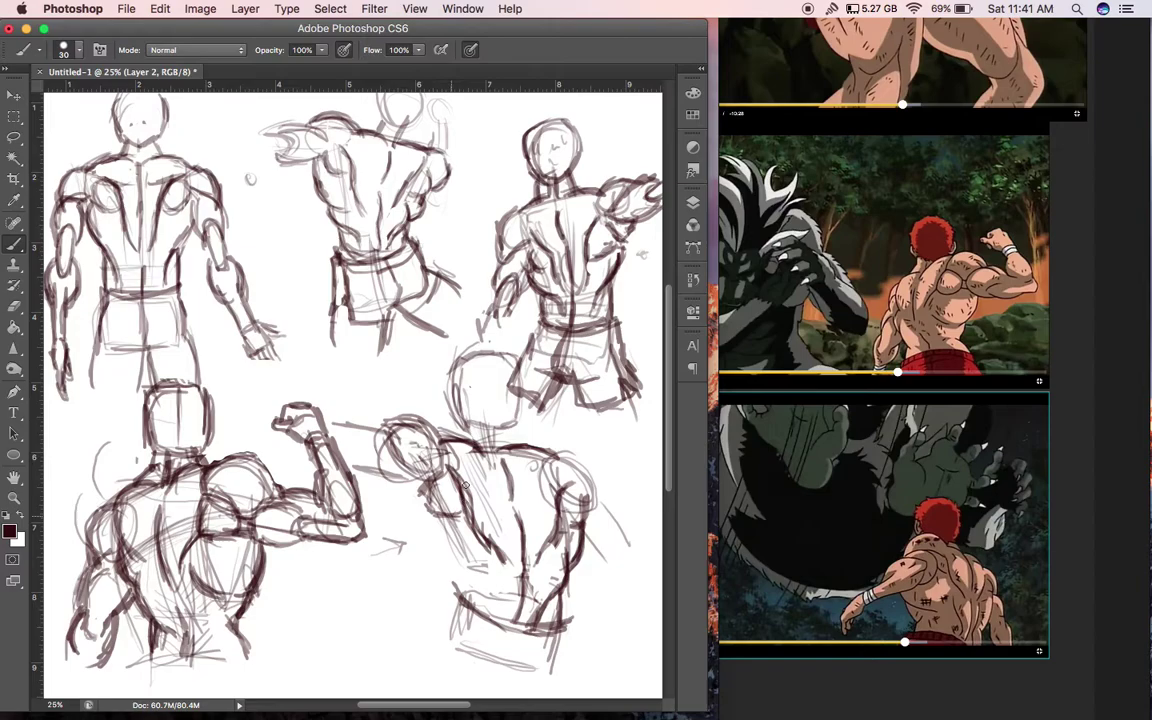
mouse_move(421, 500)
left_mouse_down()
mouse_move(421, 447)
mouse_move(414, 500)
mouse_move(363, 482)
mouse_move(406, 510)
mouse_move(360, 481)
left_mouse_up()
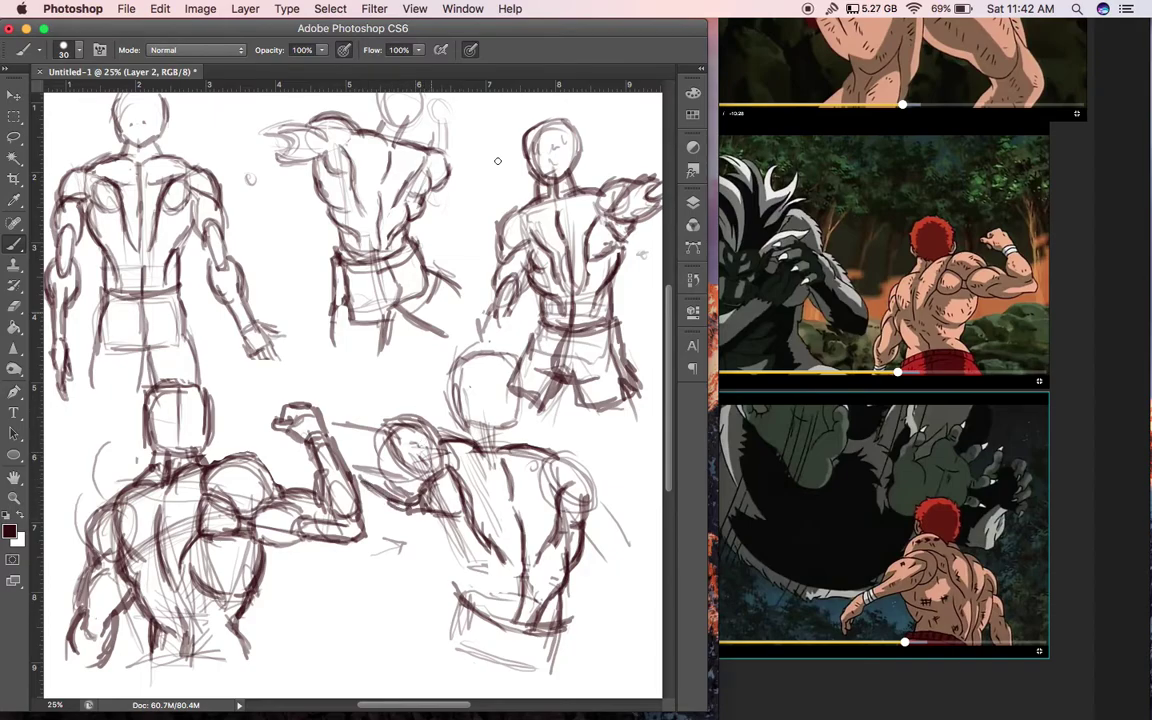
mouse_move(426, 520)
left_mouse_down()
mouse_move(392, 490)
mouse_move(402, 505)
mouse_move(427, 504)
left_mouse_up()
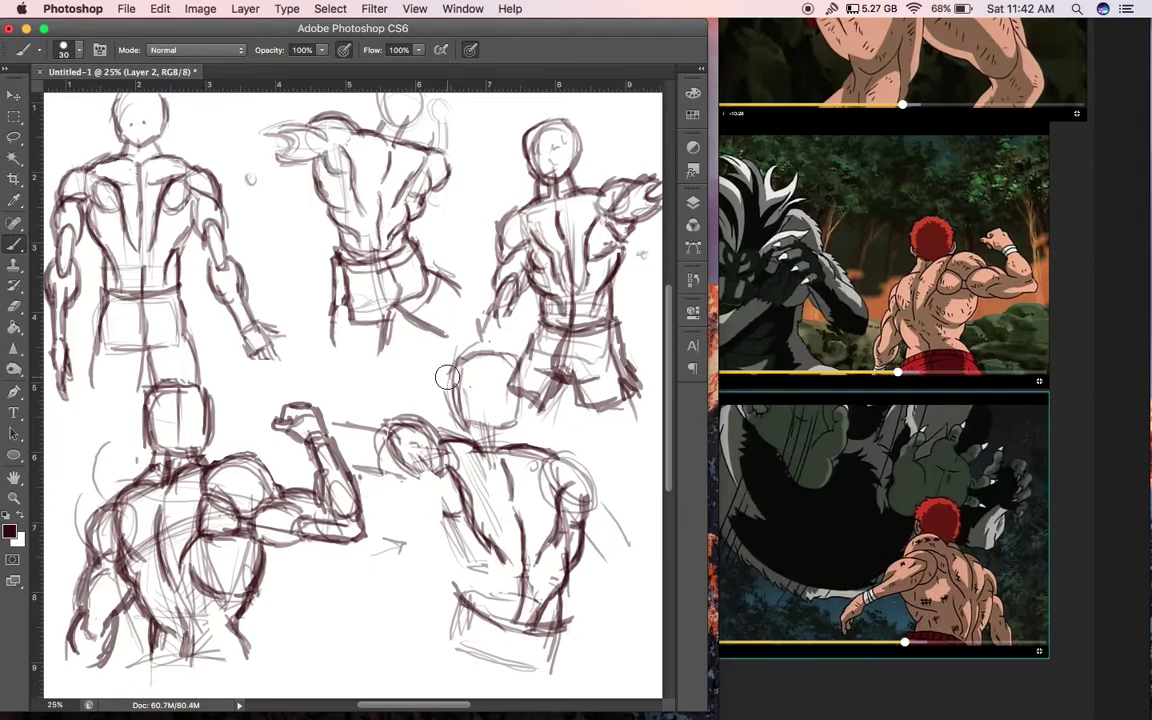
Redraw the muscle under the leaning figure's left armpit, darken the shoulder contour, and clear the rough arm lines beside it
left_click_drag(459, 515, 415, 487)
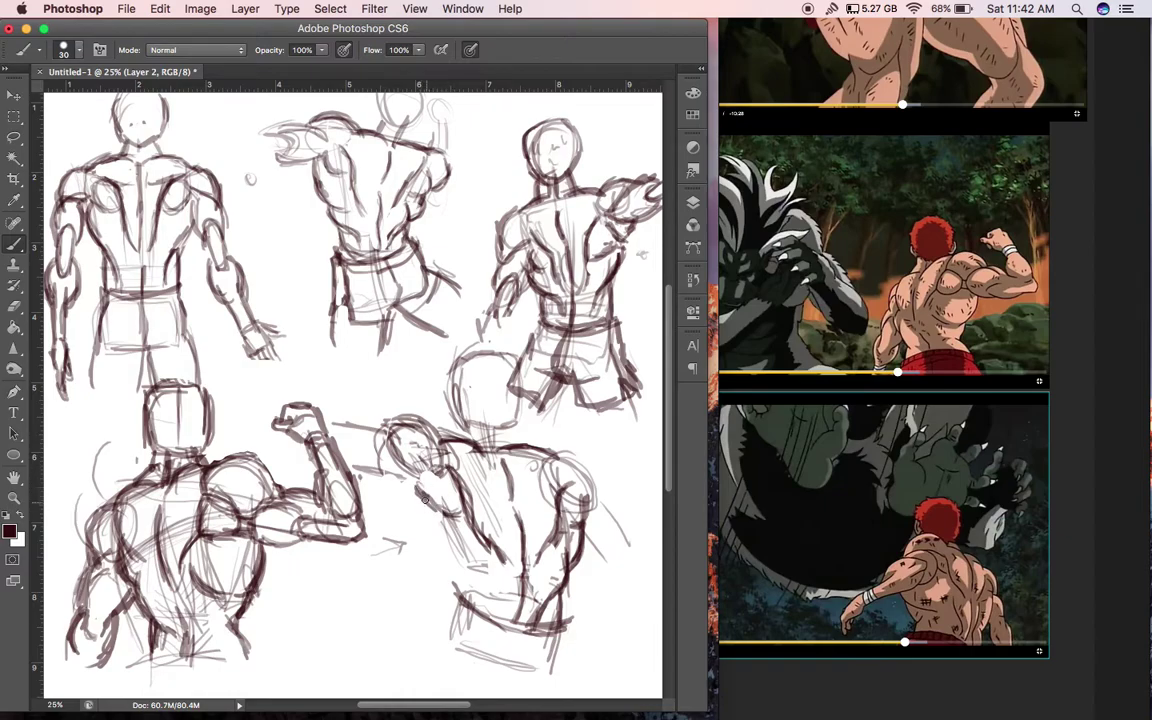
mouse_move(419, 485)
left_mouse_down()
mouse_move(370, 440)
mouse_move(360, 405)
mouse_move(413, 446)
mouse_move(383, 428)
mouse_move(402, 425)
mouse_move(395, 433)
left_mouse_up()
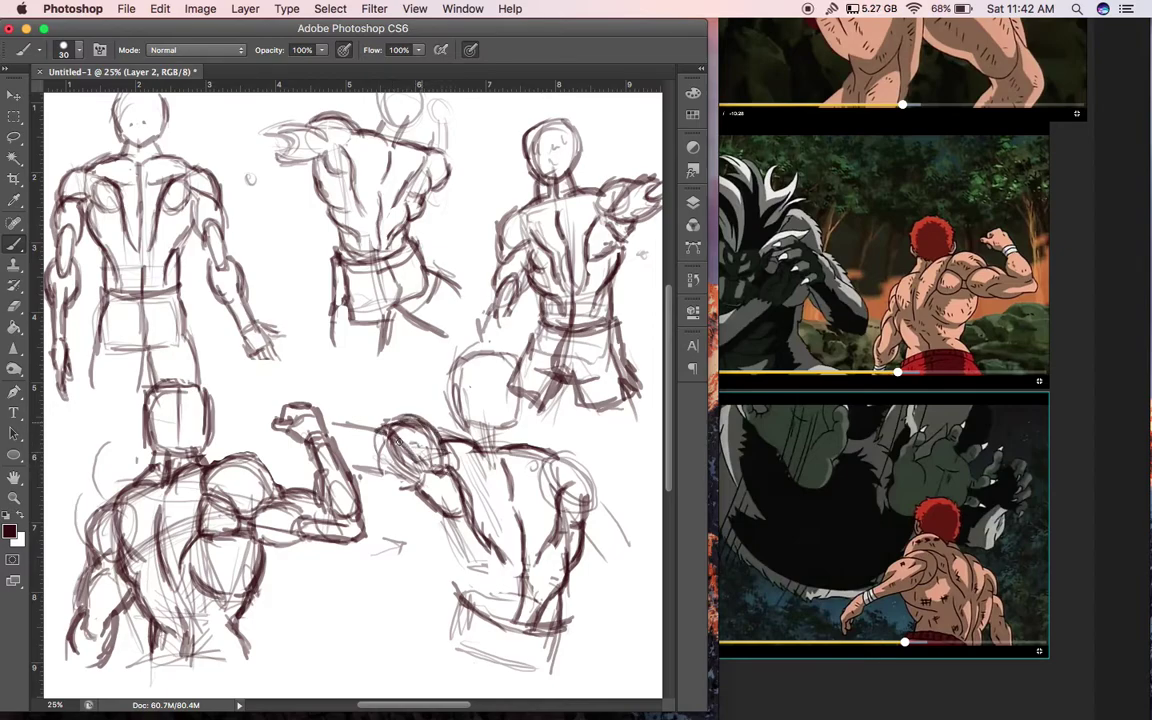
mouse_move(418, 484)
left_mouse_down()
mouse_move(412, 481)
mouse_move(372, 488)
mouse_move(363, 466)
mouse_move(378, 466)
mouse_move(357, 442)
mouse_move(403, 452)
mouse_move(346, 440)
mouse_move(372, 470)
left_mouse_up()
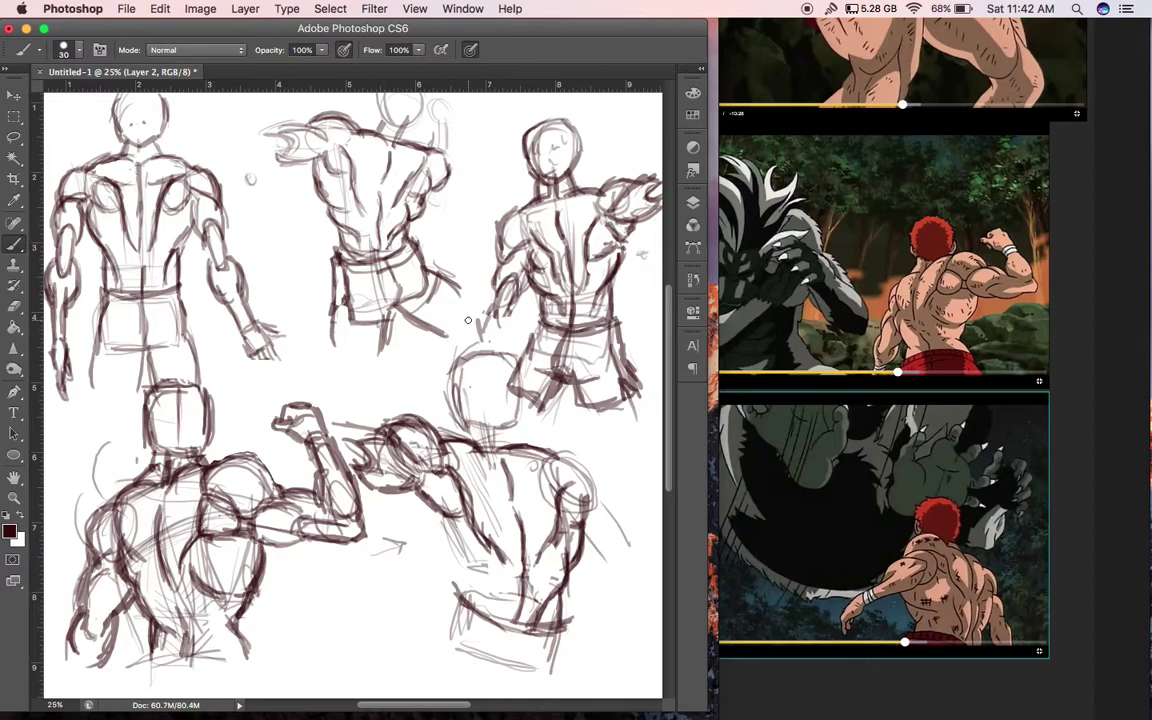
mouse_move(382, 456)
left_mouse_down()
mouse_move(373, 468)
mouse_move(393, 484)
left_mouse_up()
key("super+alt+z")
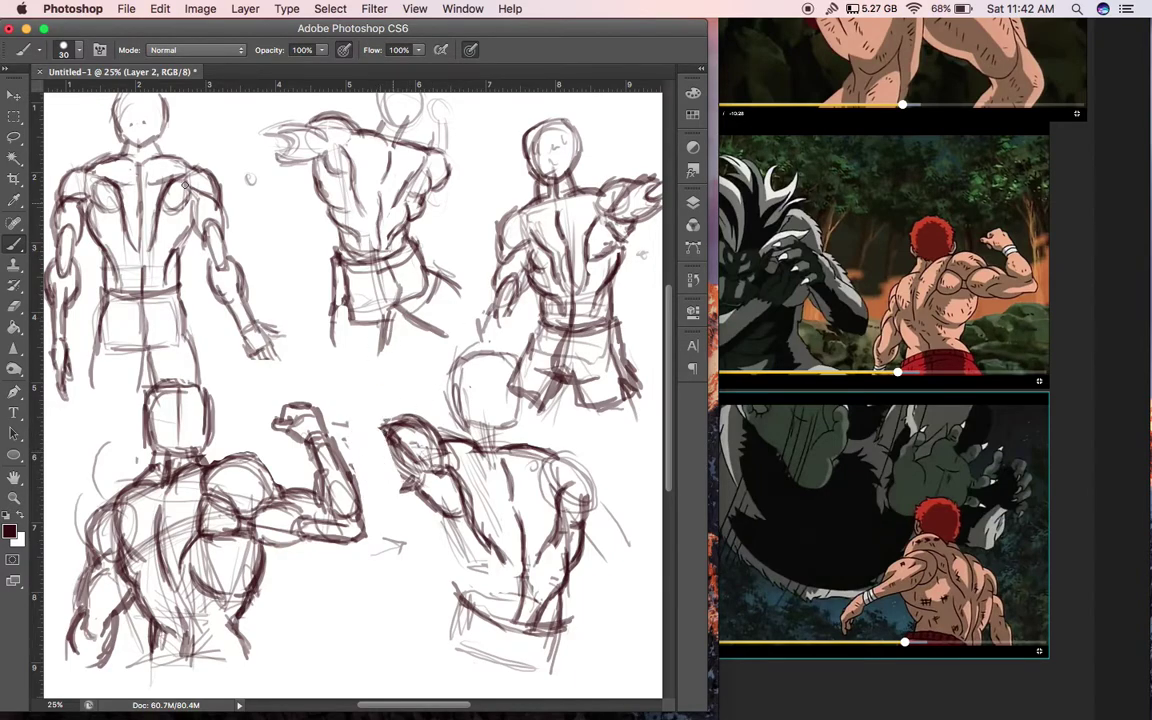
Lasso the flexing figure with the square head and shift it left, away from the leaning figure's extended arm
left_click(13, 137)
mouse_move(113, 465)
left_mouse_down()
mouse_move(174, 373)
mouse_move(303, 378)
mouse_move(378, 496)
mouse_move(309, 638)
mouse_move(178, 705)
mouse_move(33, 600)
left_mouse_up()
left_click(13, 95)
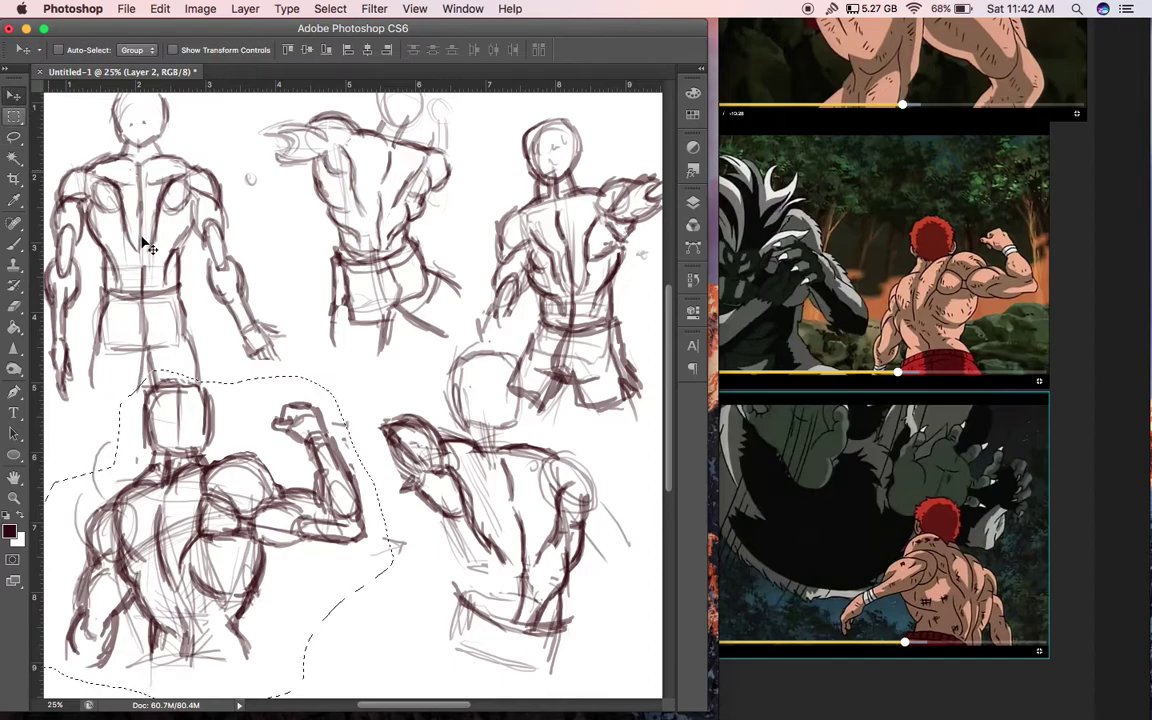
mouse_move(205, 444)
left_mouse_down()
mouse_move(161, 433)
mouse_move(158, 445)
left_mouse_up()
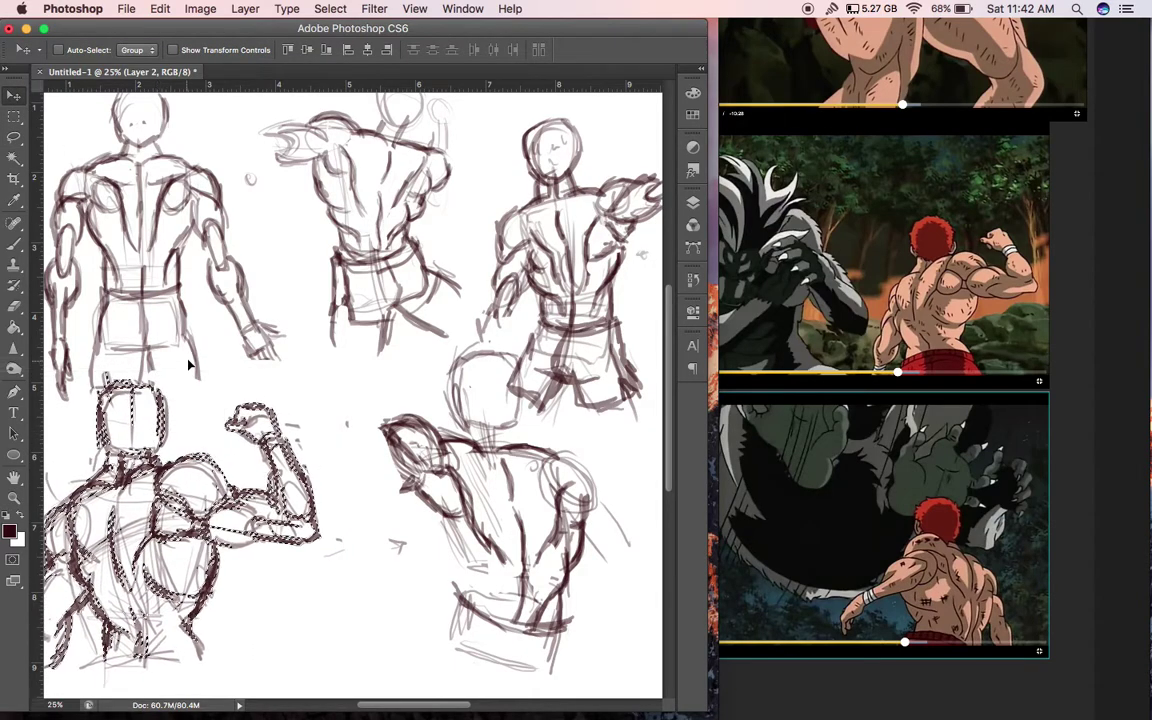
key("super+d")
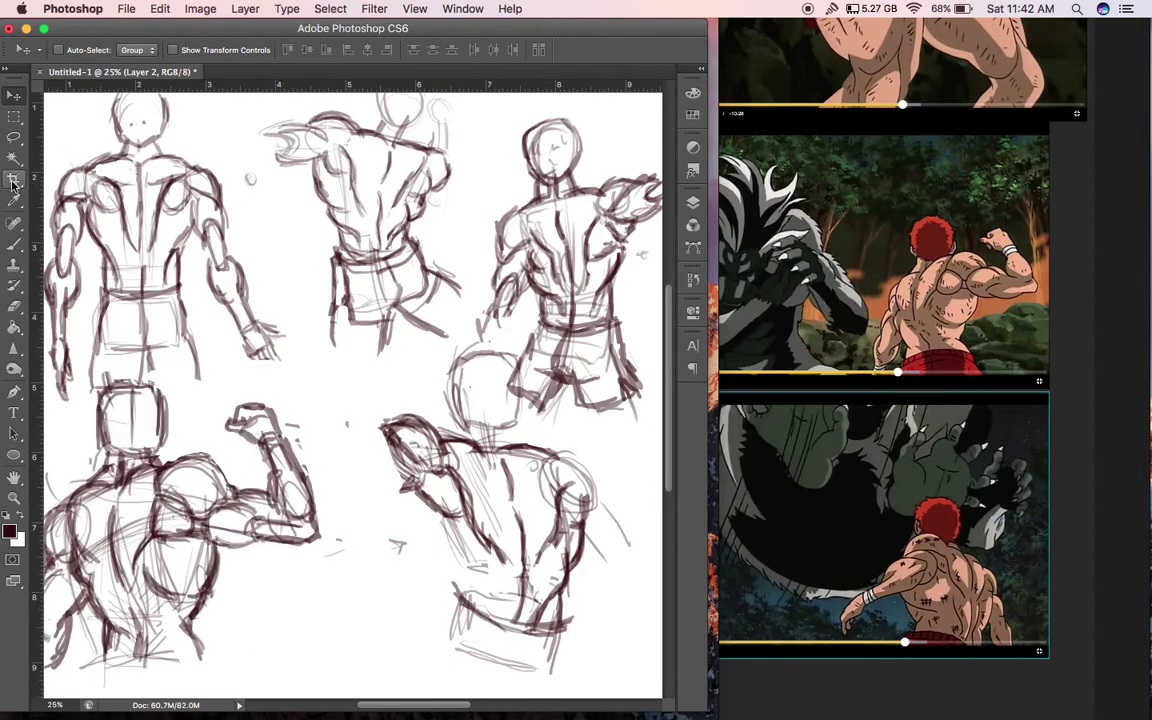
Draw the leaning figure's extended left arm, with a bulky upper arm and a tapering forearm
left_click(14, 222)
left_click_drag(398, 481, 354, 479)
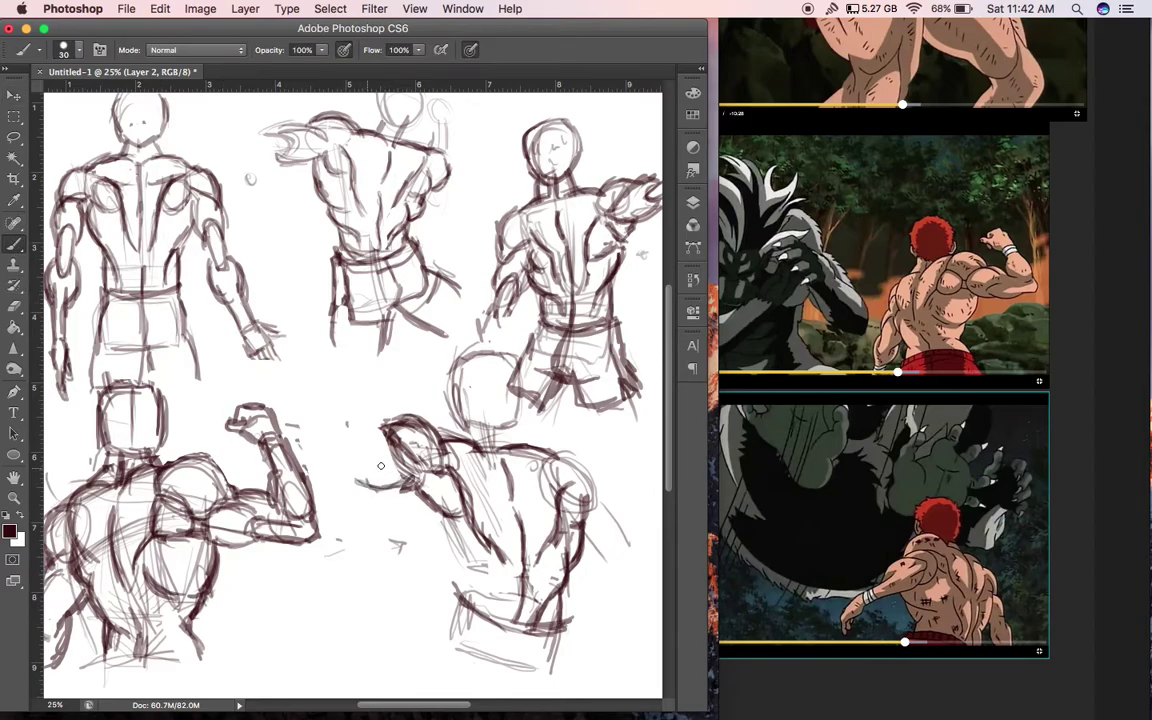
mouse_move(386, 437)
left_mouse_down()
mouse_move(349, 449)
mouse_move(351, 477)
mouse_move(379, 487)
left_mouse_up()
mouse_move(353, 446)
left_mouse_down()
mouse_move(371, 466)
mouse_move(354, 480)
mouse_move(388, 427)
mouse_move(345, 417)
mouse_move(378, 417)
mouse_move(360, 454)
mouse_move(280, 418)
mouse_move(273, 396)
mouse_move(265, 418)
mouse_move(334, 447)
mouse_move(309, 399)
mouse_move(328, 427)
mouse_move(436, 432)
left_mouse_up()
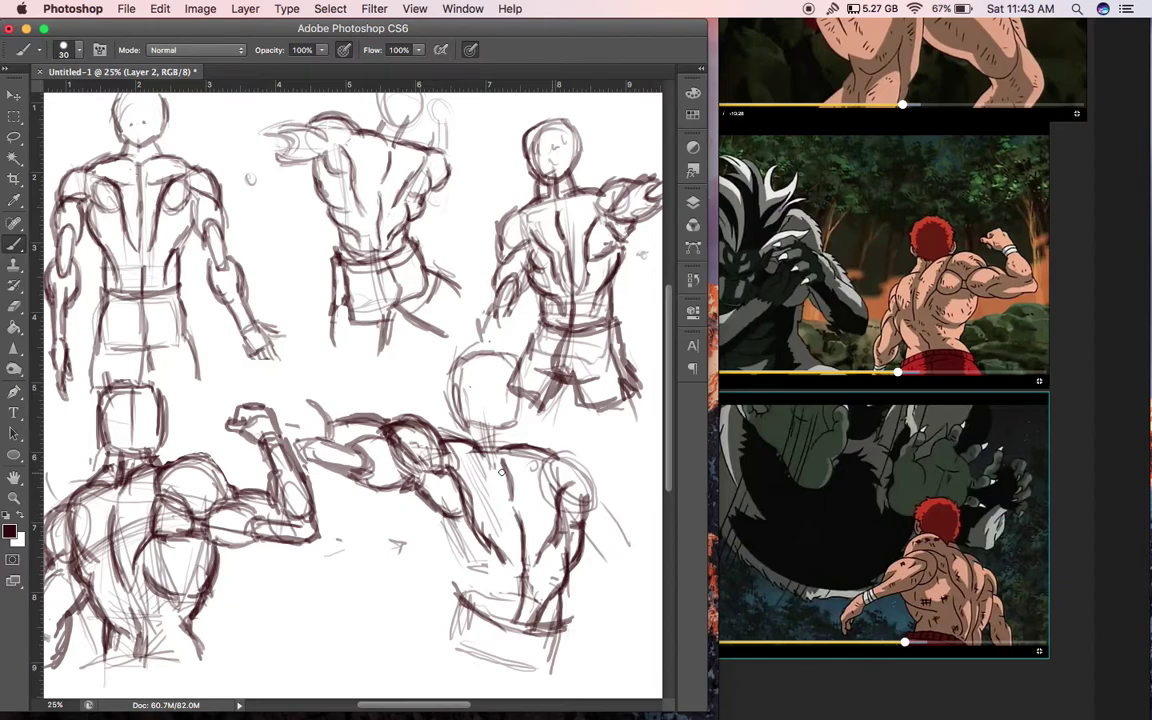
Draw the bulging left lat contour from the armpit to the lower back, and erase the stray arrow beside it
left_click_drag(415, 489, 433, 543)
mouse_move(400, 452)
left_mouse_down()
mouse_move(392, 506)
mouse_move(426, 436)
left_mouse_up()
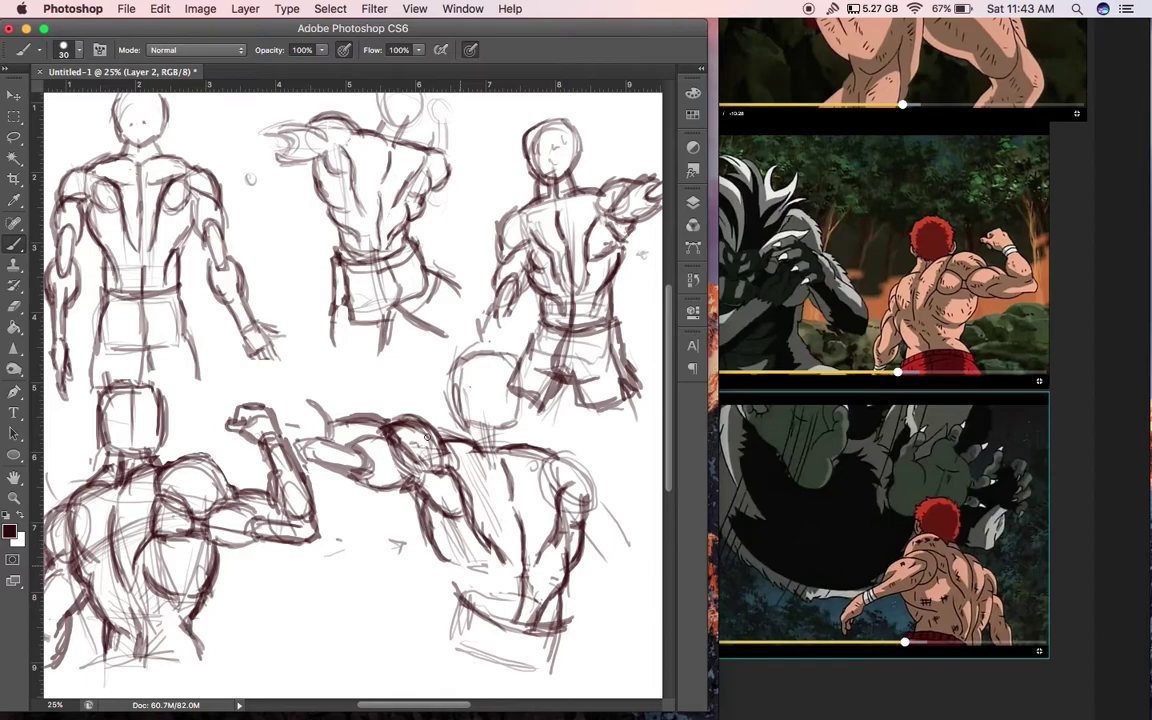
left_click_drag(424, 507, 437, 555)
left_click(397, 546)
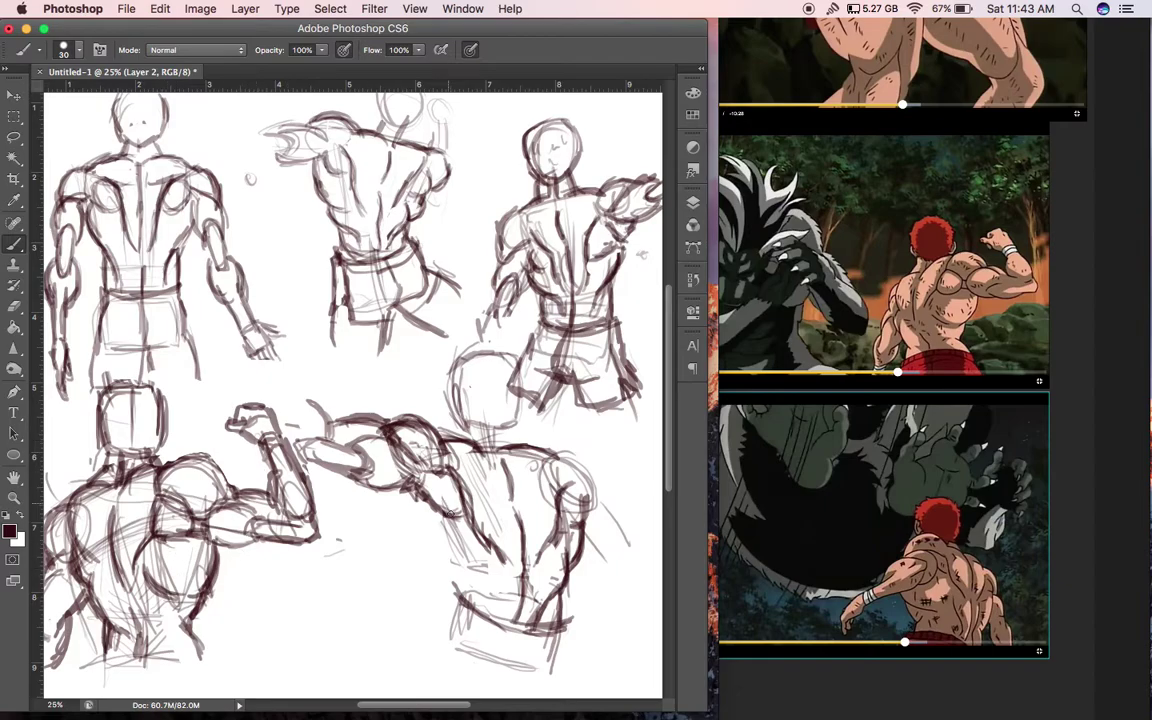
mouse_move(415, 530)
left_mouse_down()
mouse_move(461, 564)
mouse_move(448, 560)
left_mouse_up()
mouse_move(408, 496)
left_mouse_down()
mouse_move(407, 526)
mouse_move(426, 555)
left_mouse_up()
mouse_move(405, 494)
left_mouse_down()
mouse_move(421, 549)
mouse_move(439, 561)
left_mouse_up()
left_click_drag(410, 519, 453, 561)
left_click_drag(435, 547, 487, 567)
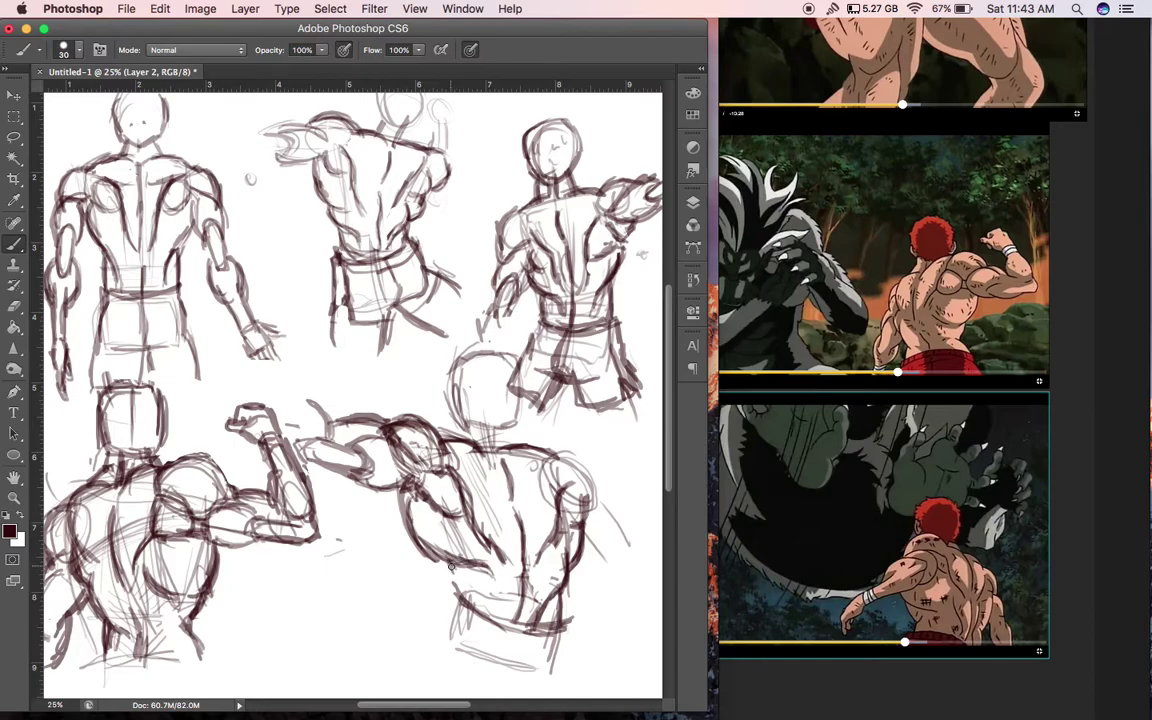
Redraw the left waist contour and sketch the shorts below the waistline with spreading leg openings and fabric folds
left_click_drag(435, 554, 458, 599)
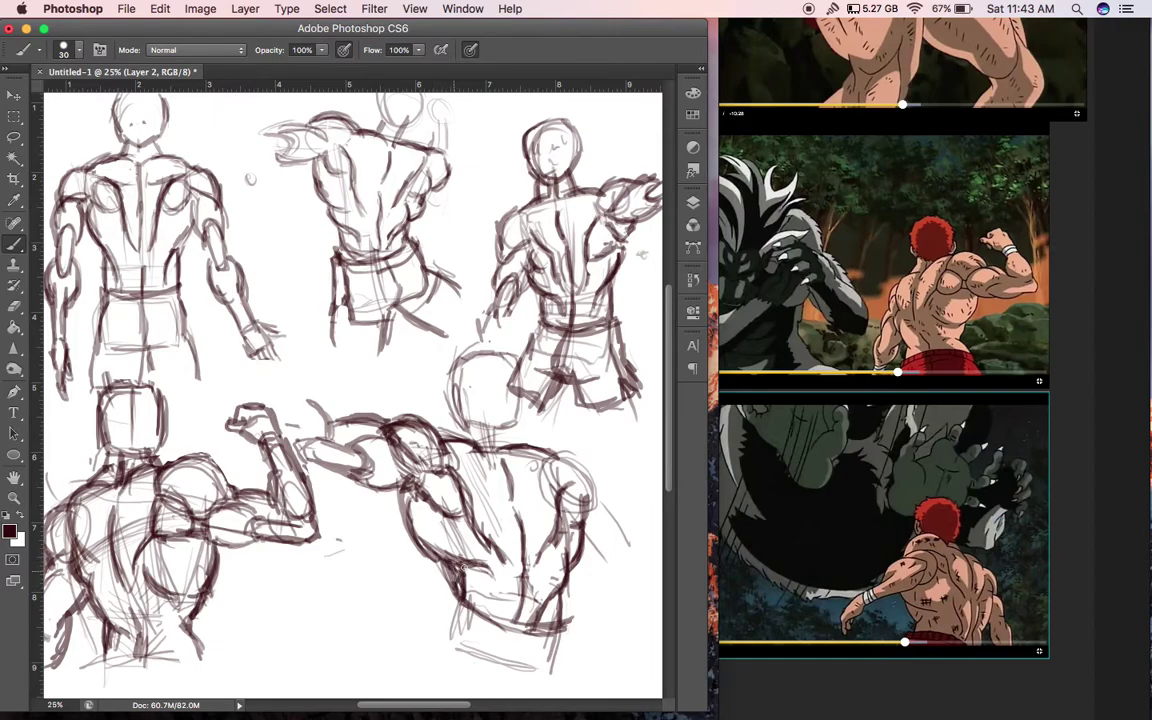
mouse_move(441, 622)
left_mouse_down()
mouse_move(512, 568)
mouse_move(433, 580)
left_mouse_up()
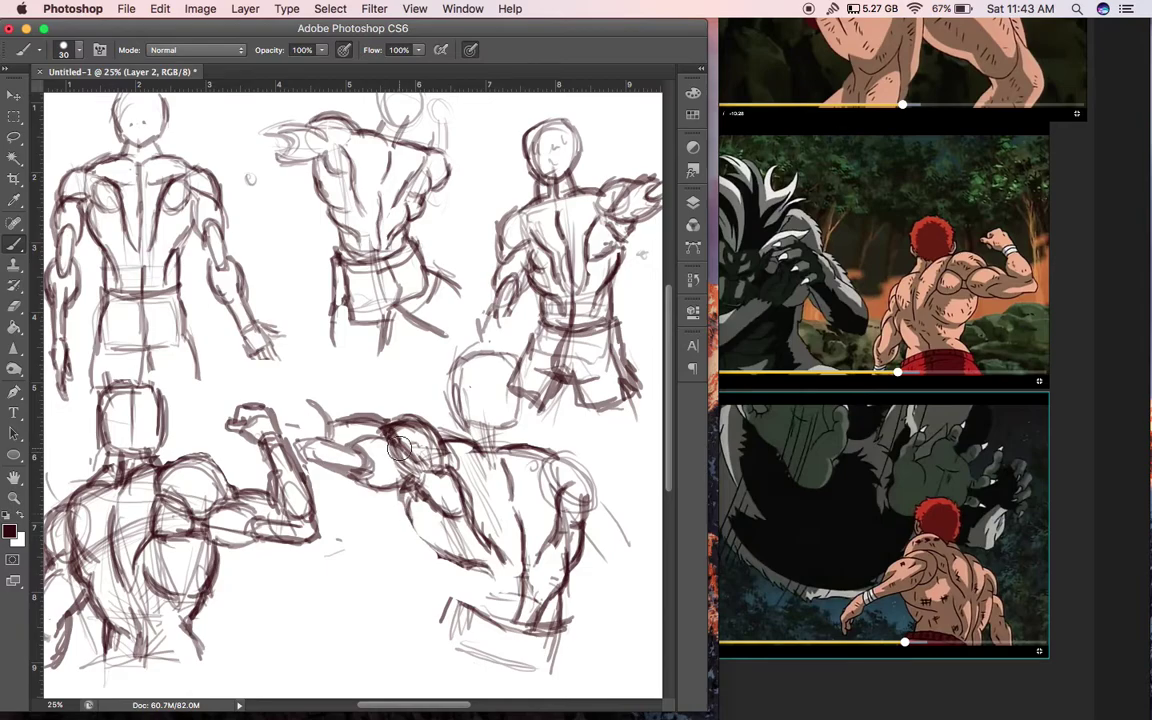
mouse_move(406, 507)
left_mouse_down()
mouse_move(498, 588)
mouse_move(466, 575)
mouse_move(452, 591)
mouse_move(465, 572)
mouse_move(446, 612)
left_mouse_up()
mouse_move(461, 568)
left_mouse_down()
mouse_move(457, 611)
mouse_move(502, 641)
left_mouse_up()
mouse_move(455, 606)
left_mouse_down()
mouse_move(549, 635)
mouse_move(433, 614)
mouse_move(430, 625)
left_mouse_up()
mouse_move(447, 593)
left_mouse_down()
mouse_move(500, 547)
mouse_move(420, 621)
mouse_move(433, 619)
mouse_move(445, 586)
mouse_move(441, 596)
mouse_move(475, 619)
mouse_move(390, 653)
mouse_move(462, 697)
mouse_move(475, 690)
mouse_move(461, 670)
mouse_move(533, 684)
left_mouse_up()
mouse_move(559, 634)
left_mouse_down()
mouse_move(548, 681)
mouse_move(527, 692)
left_mouse_up()
mouse_move(545, 655)
left_mouse_down()
mouse_move(525, 693)
mouse_move(498, 692)
left_mouse_up()
left_click_drag(526, 636, 509, 685)
mouse_move(505, 683)
left_mouse_down()
mouse_move(443, 669)
mouse_move(500, 595)
mouse_move(461, 574)
left_mouse_up()
left_click_drag(400, 651, 372, 692)
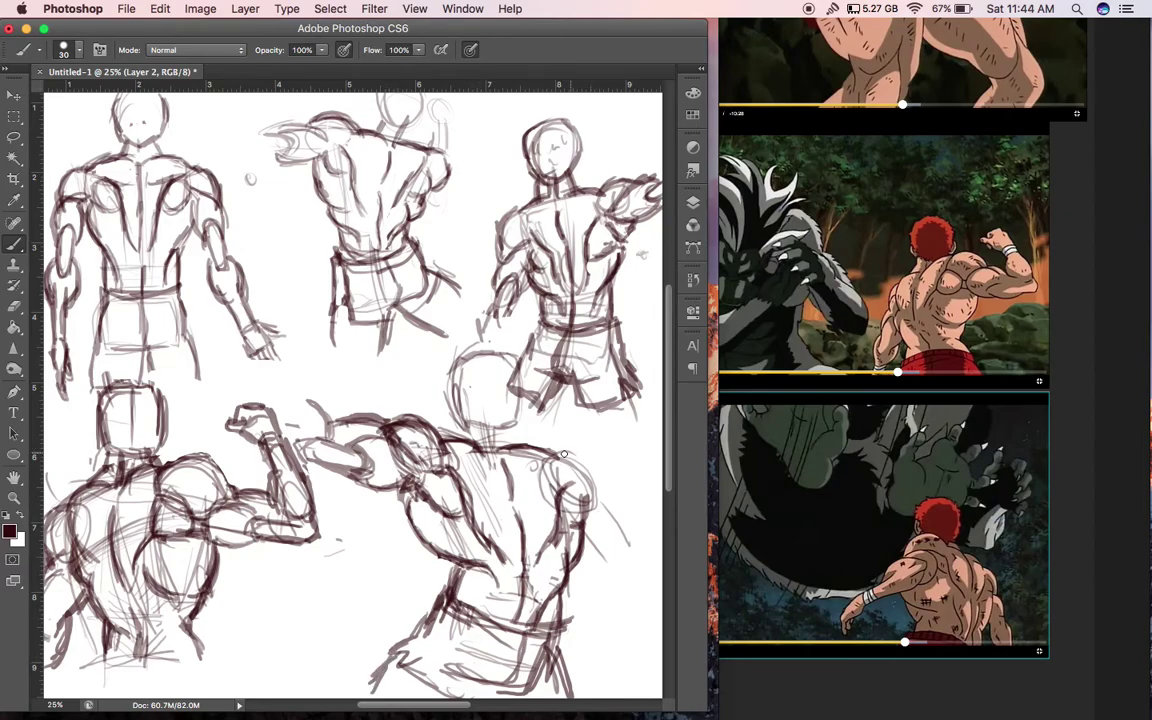
Outline the right shoulder muscle and draw the lowered right arm down through the elbow to the outer forearm
left_click_drag(576, 485, 587, 505)
mouse_move(556, 453)
left_mouse_down()
mouse_move(588, 452)
mouse_move(619, 529)
left_mouse_up()
mouse_move(583, 545)
left_mouse_down()
mouse_move(597, 567)
mouse_move(560, 480)
mouse_move(558, 505)
mouse_move(545, 500)
mouse_move(632, 585)
mouse_move(617, 627)
left_mouse_up()
mouse_move(633, 573)
left_mouse_down()
mouse_move(648, 614)
mouse_move(615, 623)
mouse_move(629, 663)
left_mouse_up()
left_click_drag(650, 614, 648, 673)
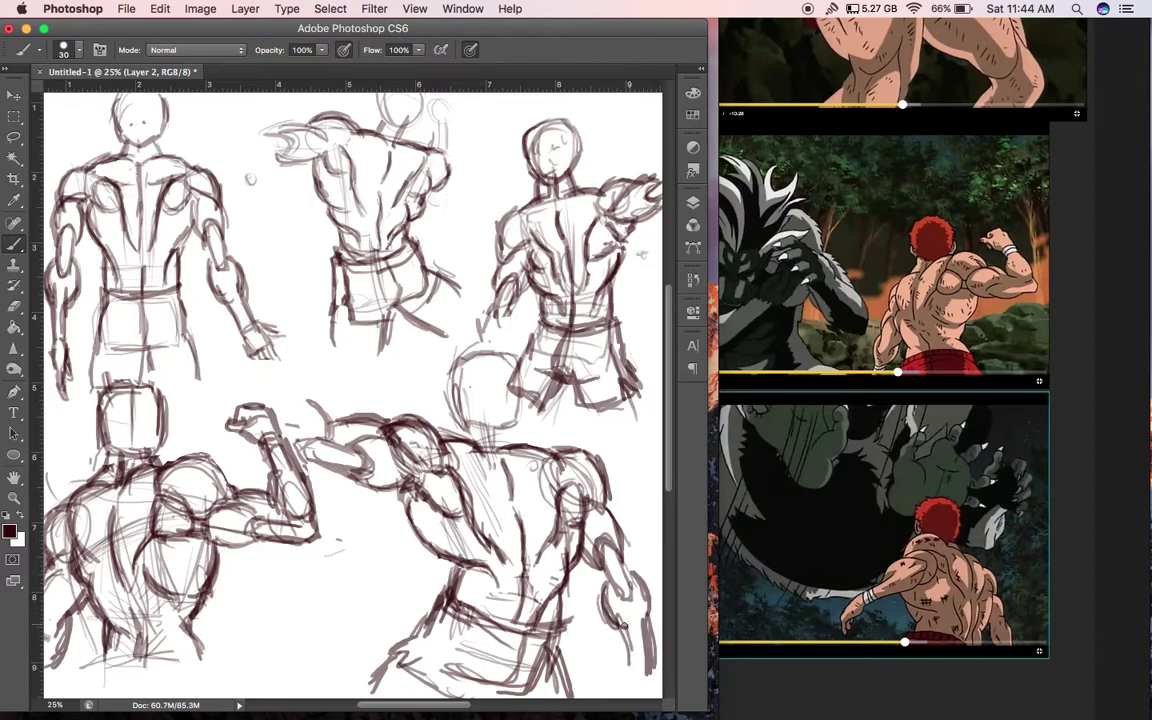
Close the right forearm with an inner contour and wrist lines, and reinforce the muscle lines around the elbow
left_click_drag(622, 622, 636, 675)
left_click_drag(614, 622, 630, 631)
left_click_drag(631, 680, 658, 687)
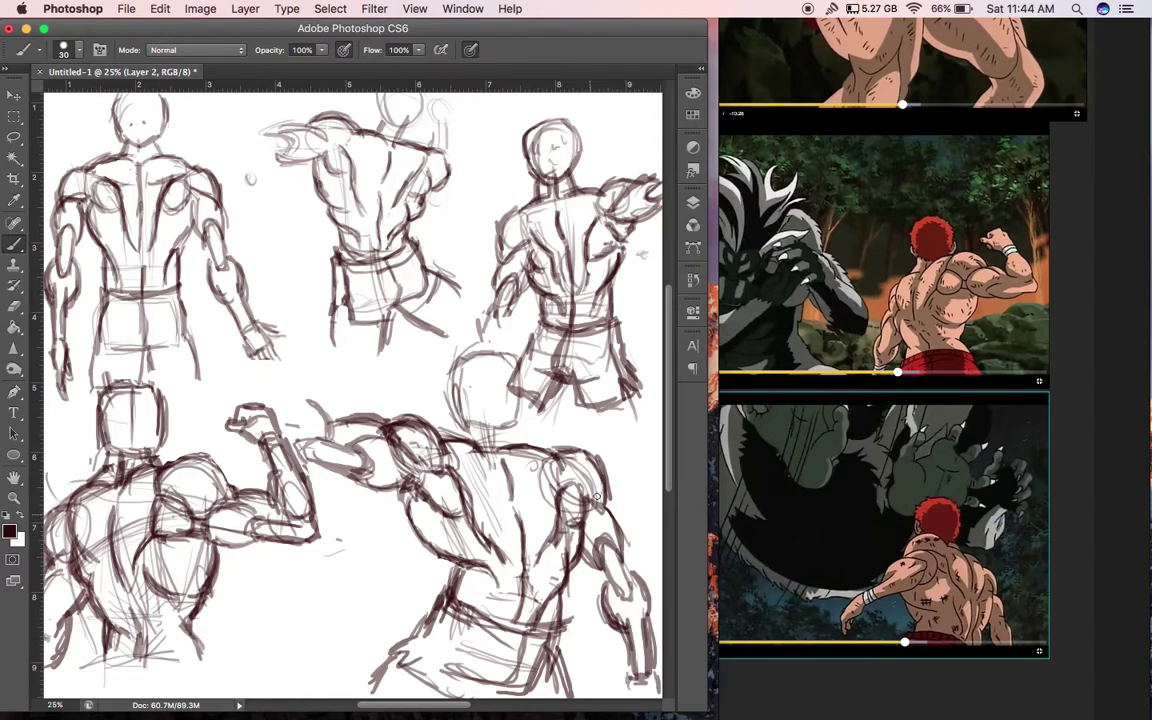
left_click_drag(590, 564, 607, 596)
left_click_drag(631, 549, 640, 578)
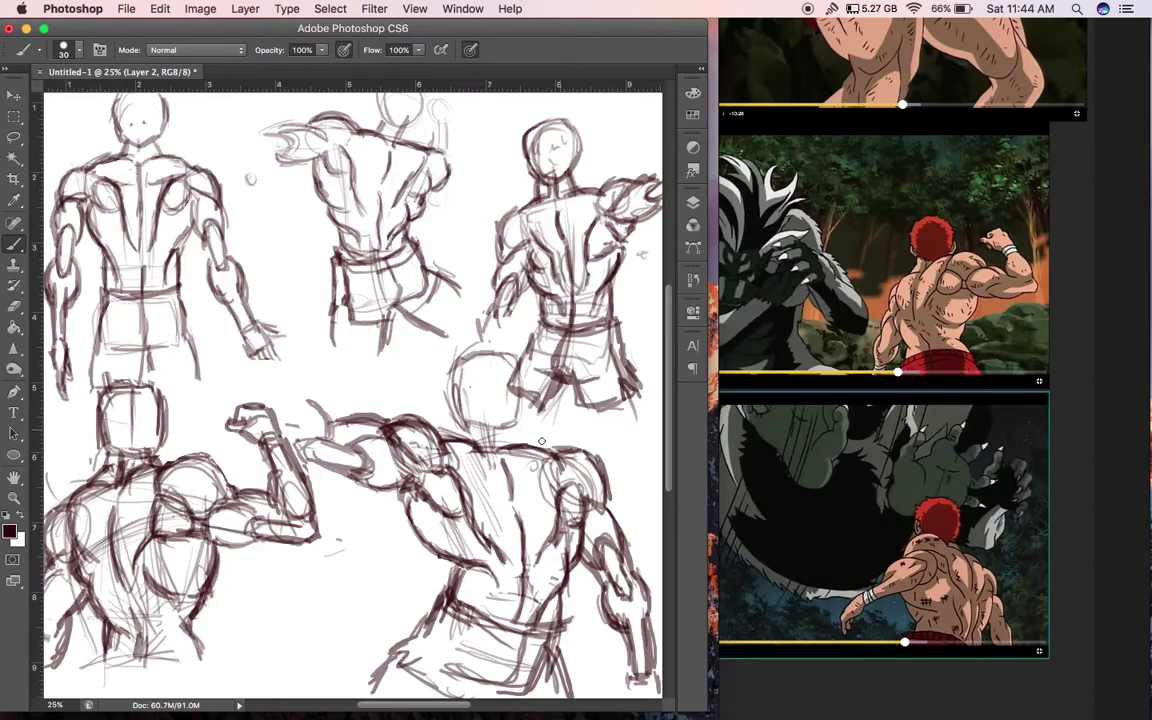
Darken the leaning figure's neck and head outline, and strengthen the upper spine and the neck base
left_click_drag(516, 406, 514, 429)
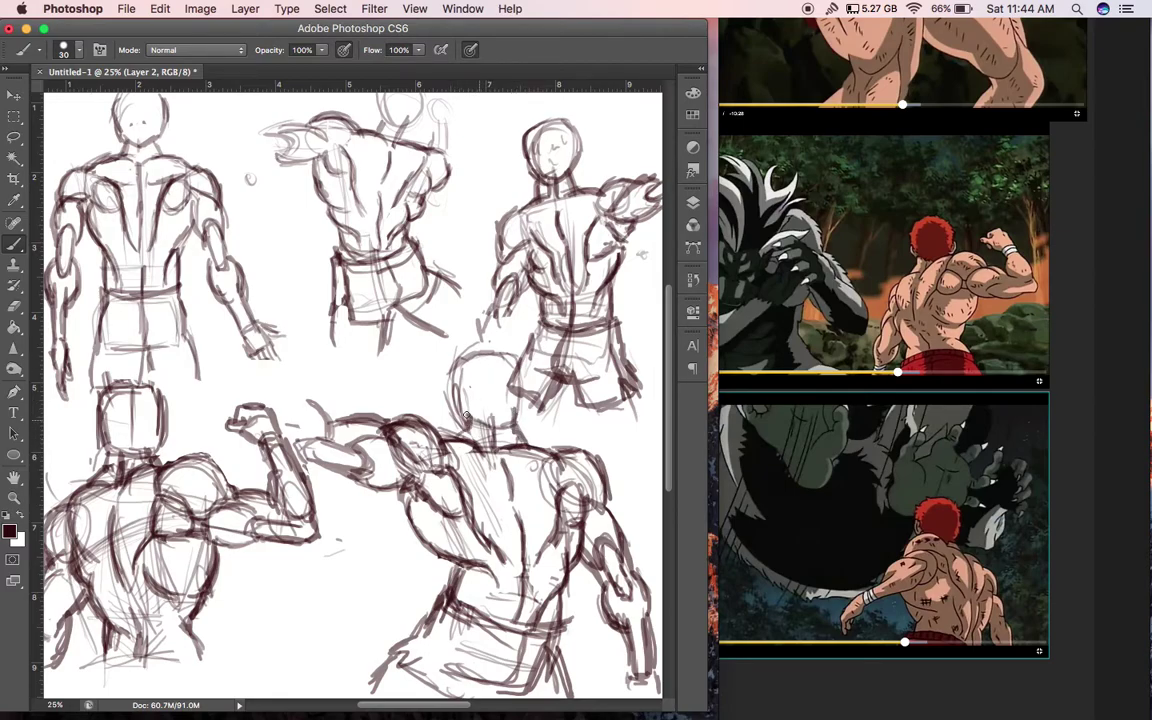
mouse_move(464, 412)
left_mouse_down()
mouse_move(454, 380)
mouse_move(471, 347)
mouse_move(507, 352)
mouse_move(518, 392)
left_mouse_up()
left_click_drag(509, 461, 519, 503)
mouse_move(466, 434)
left_mouse_down()
mouse_move(452, 446)
mouse_move(509, 468)
mouse_move(515, 496)
mouse_move(513, 466)
left_mouse_up()
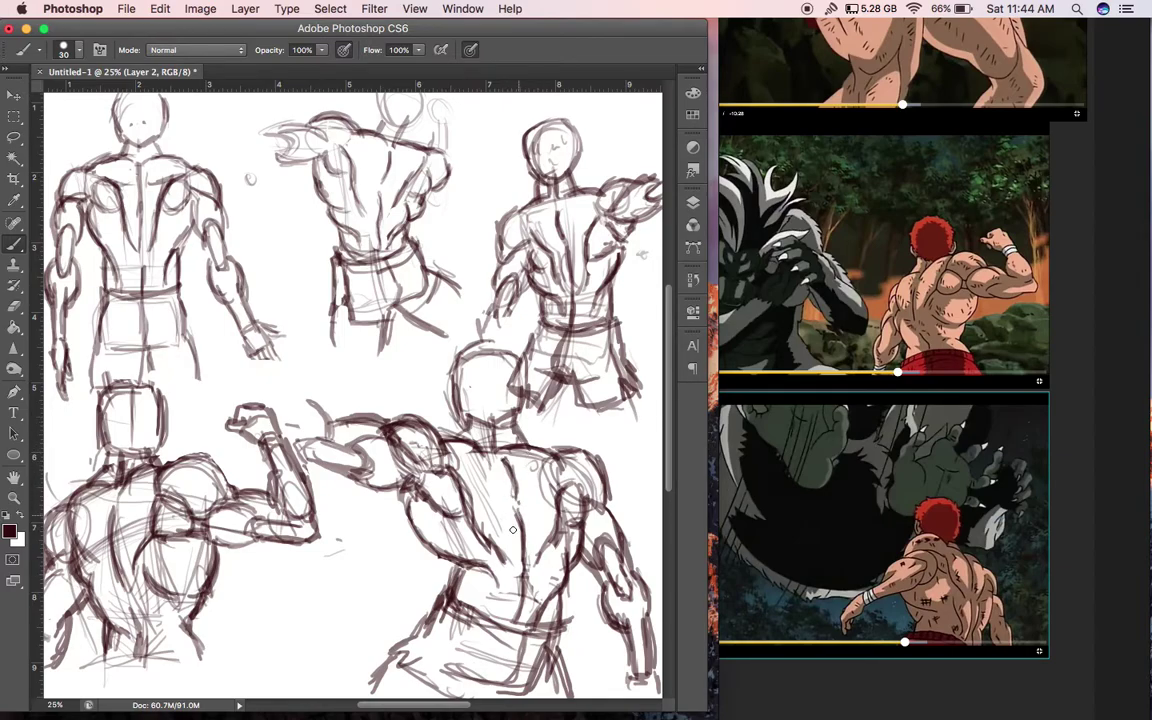
Reinforce the lower-back muscle lines and erase the construction lines inside the left shoulder
left_click_drag(481, 568, 511, 605)
left_click(300, 472)
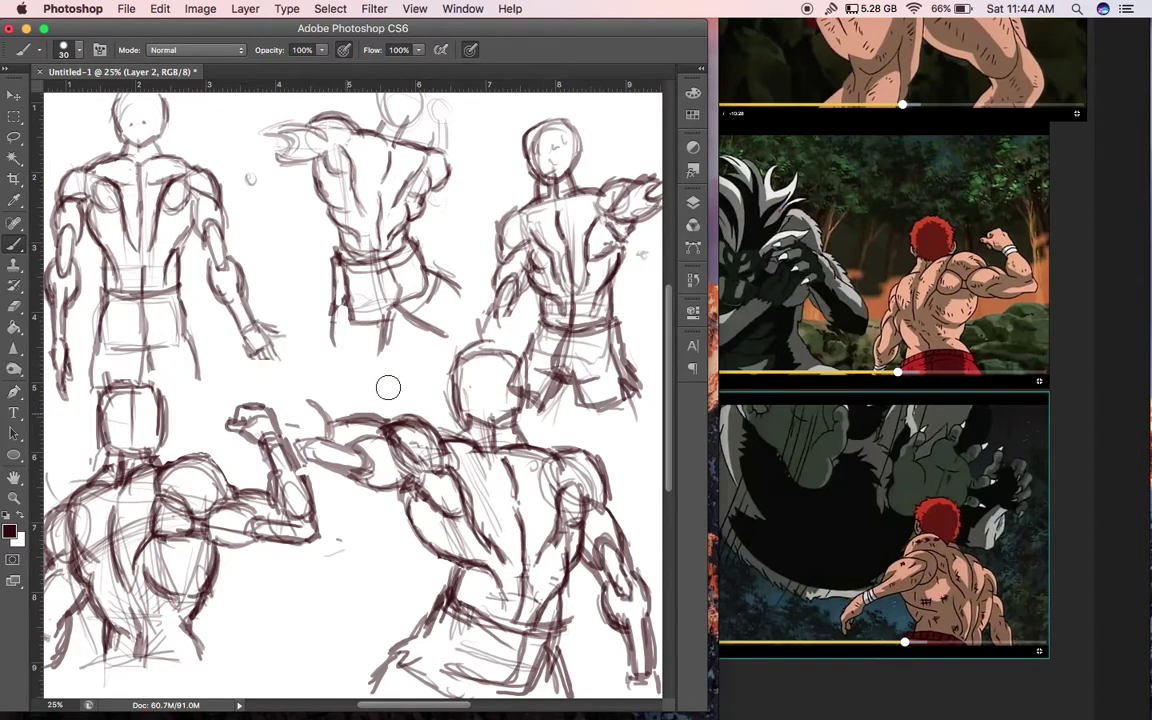
mouse_move(422, 441)
left_mouse_down()
mouse_move(396, 456)
mouse_move(404, 471)
mouse_move(402, 433)
left_mouse_up()
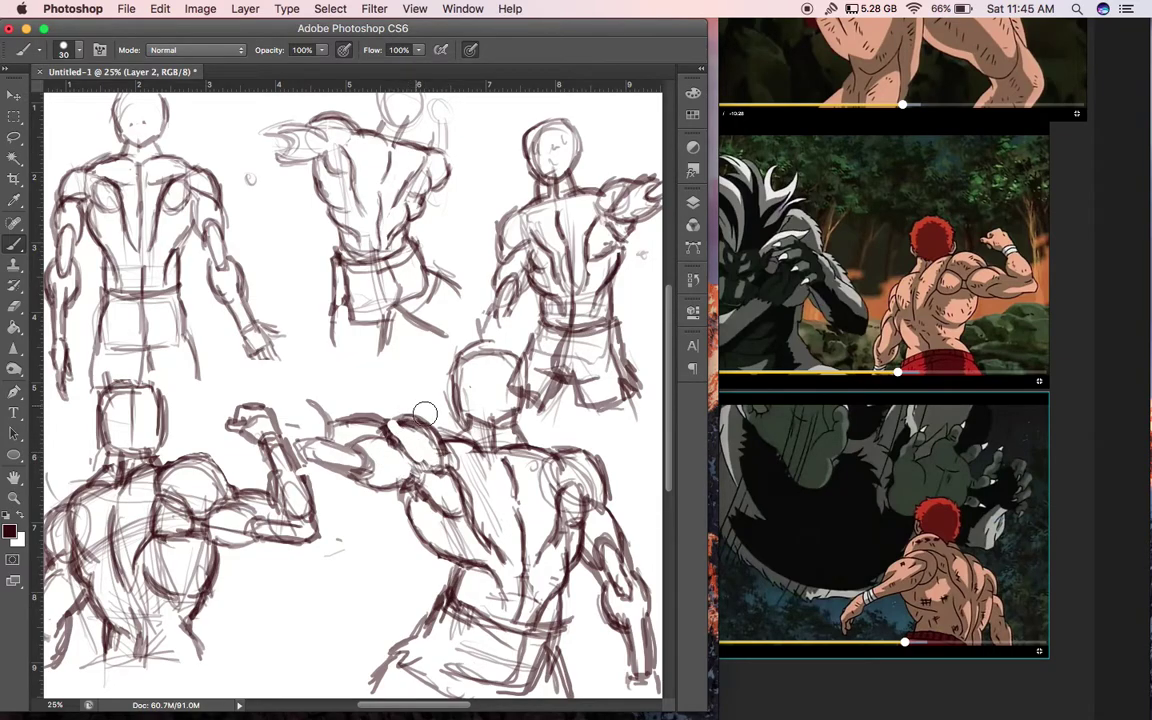